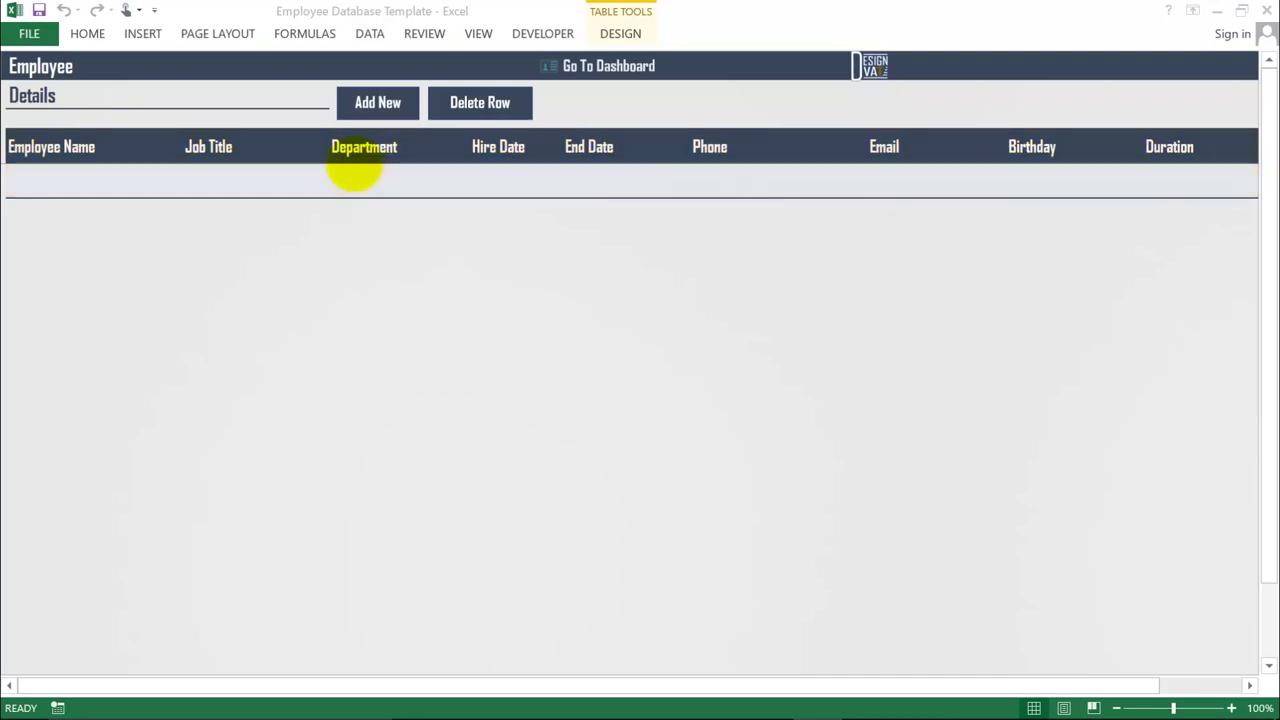
# - Open the new-employee form and enter the employee's name, e-mail address and birthday
pyautogui.click(377, 102)
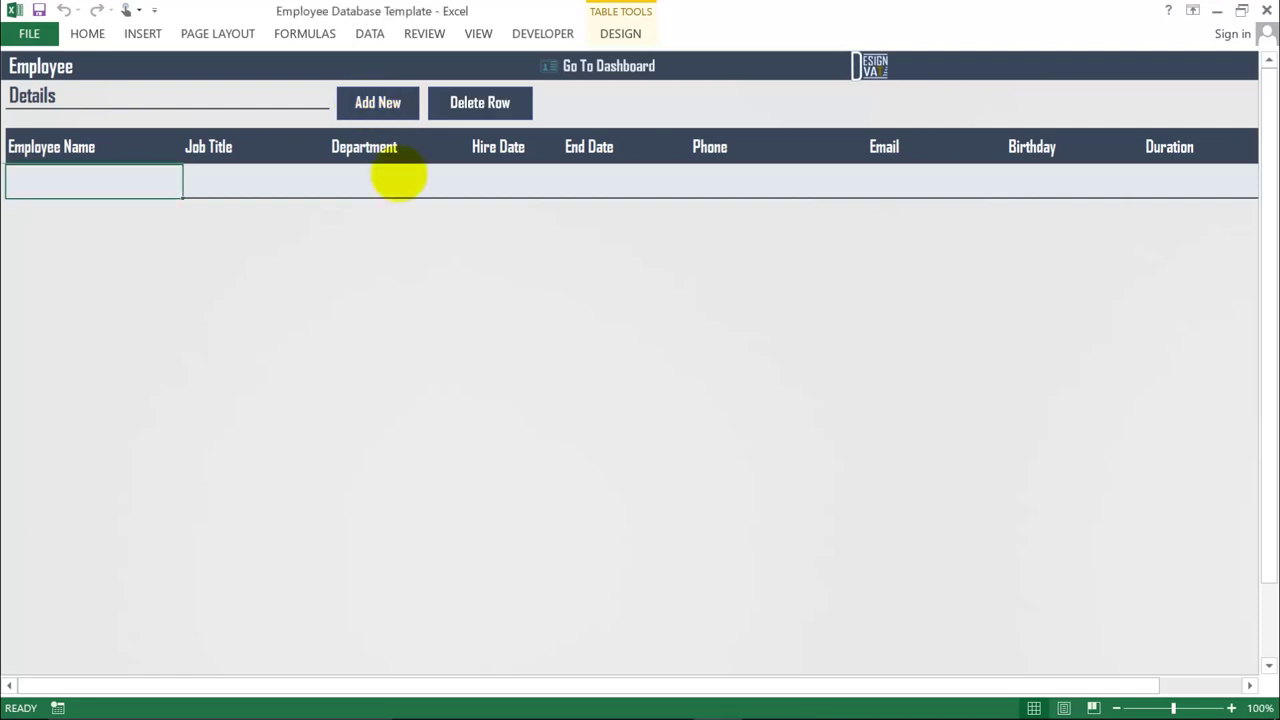
pyautogui.moveTo(436, 215); pyautogui.dragTo(414, 256)
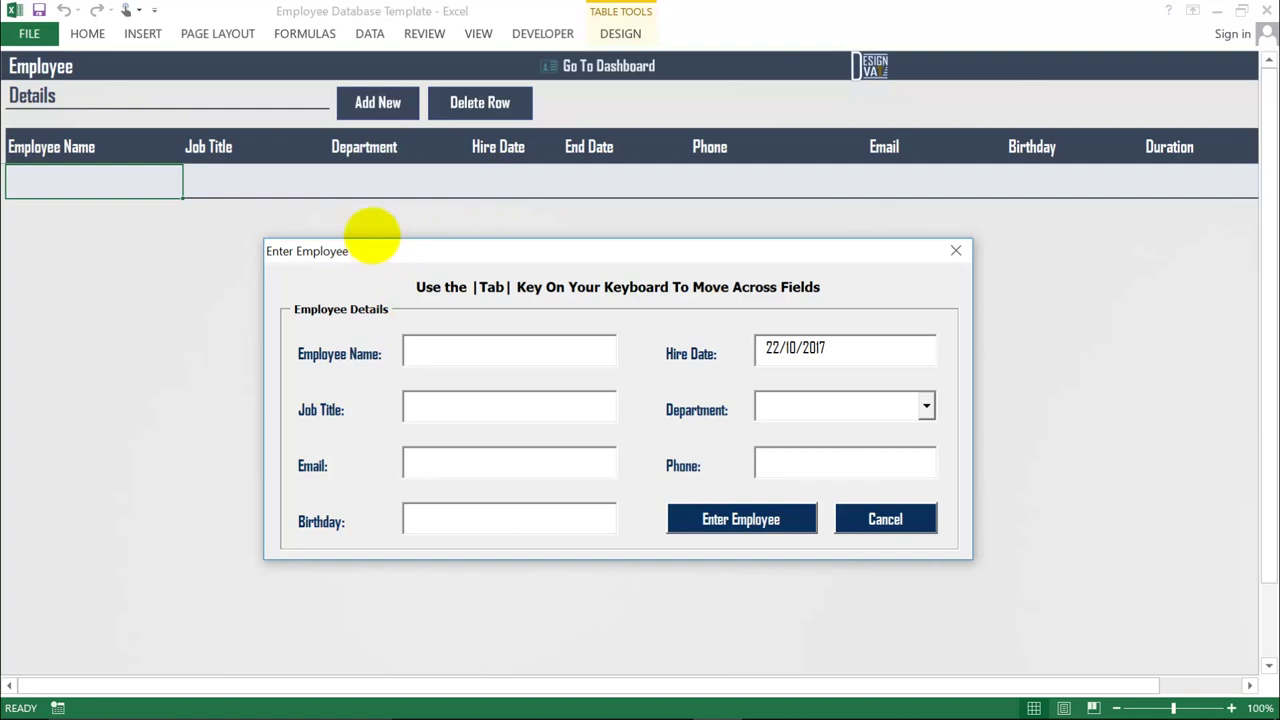
pyautogui.moveTo(362, 251); pyautogui.dragTo(352, 229)
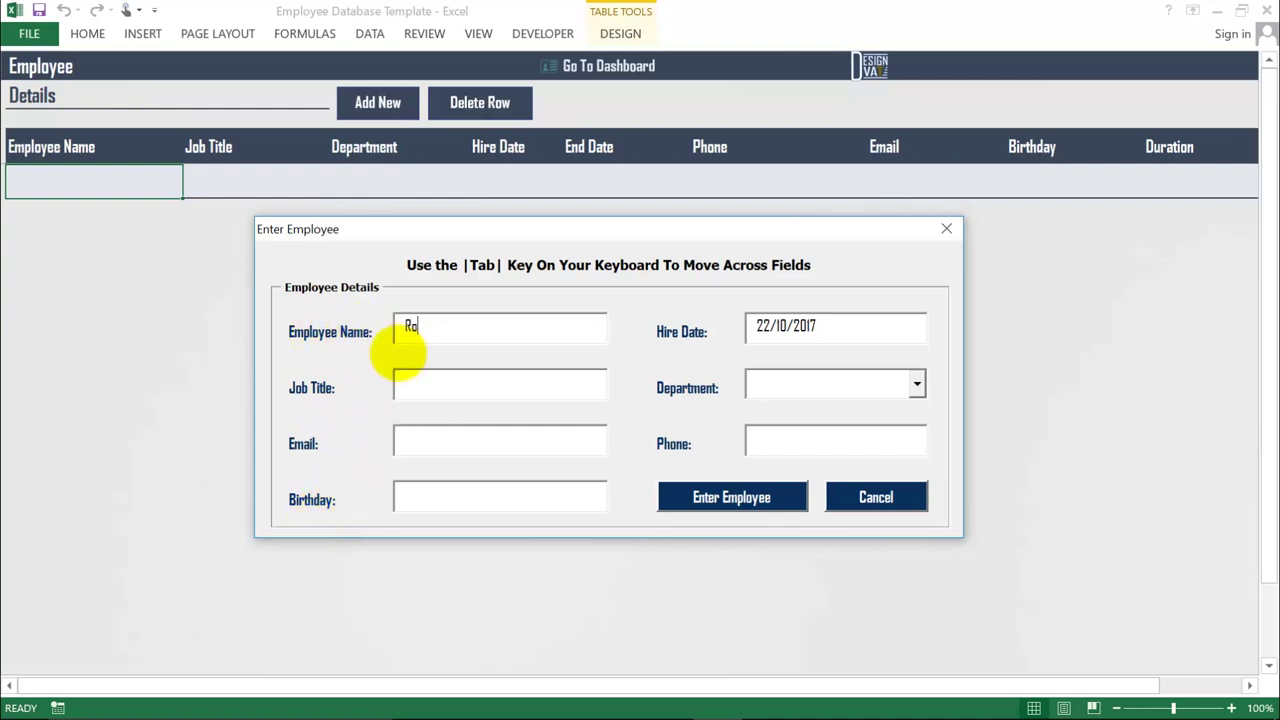
pyautogui.write('Random')
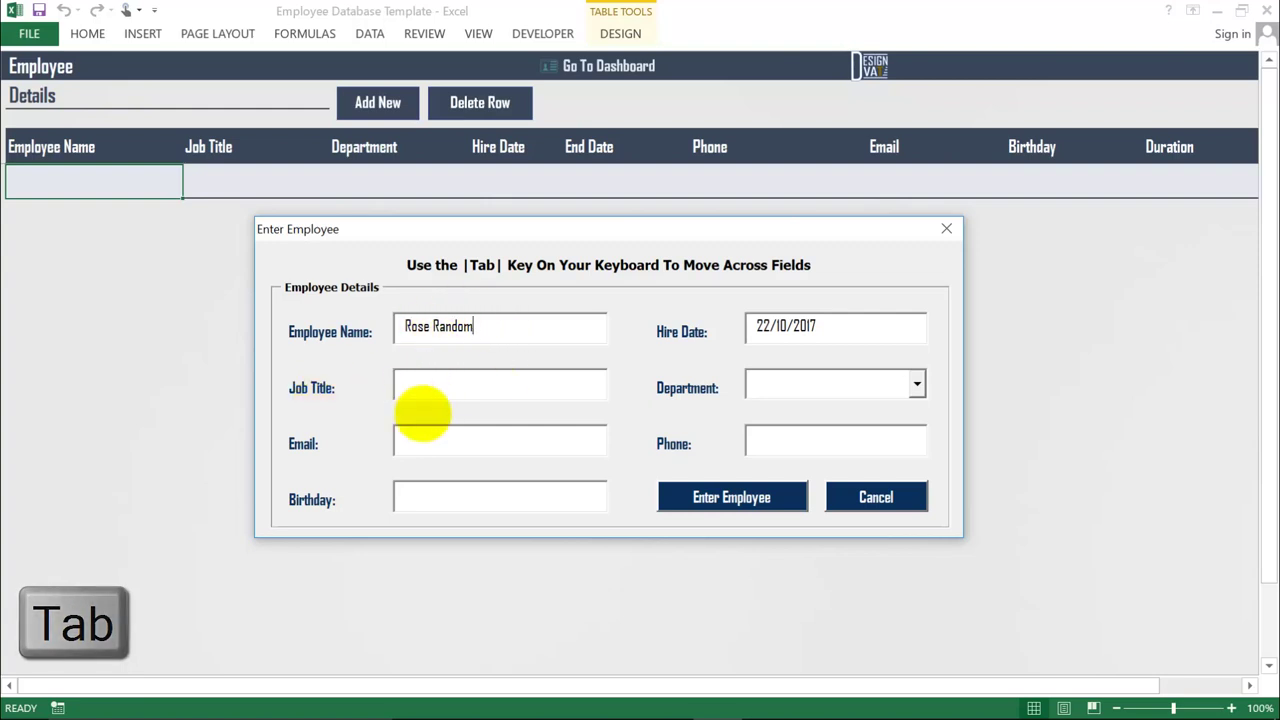
pyautogui.press('Tab')
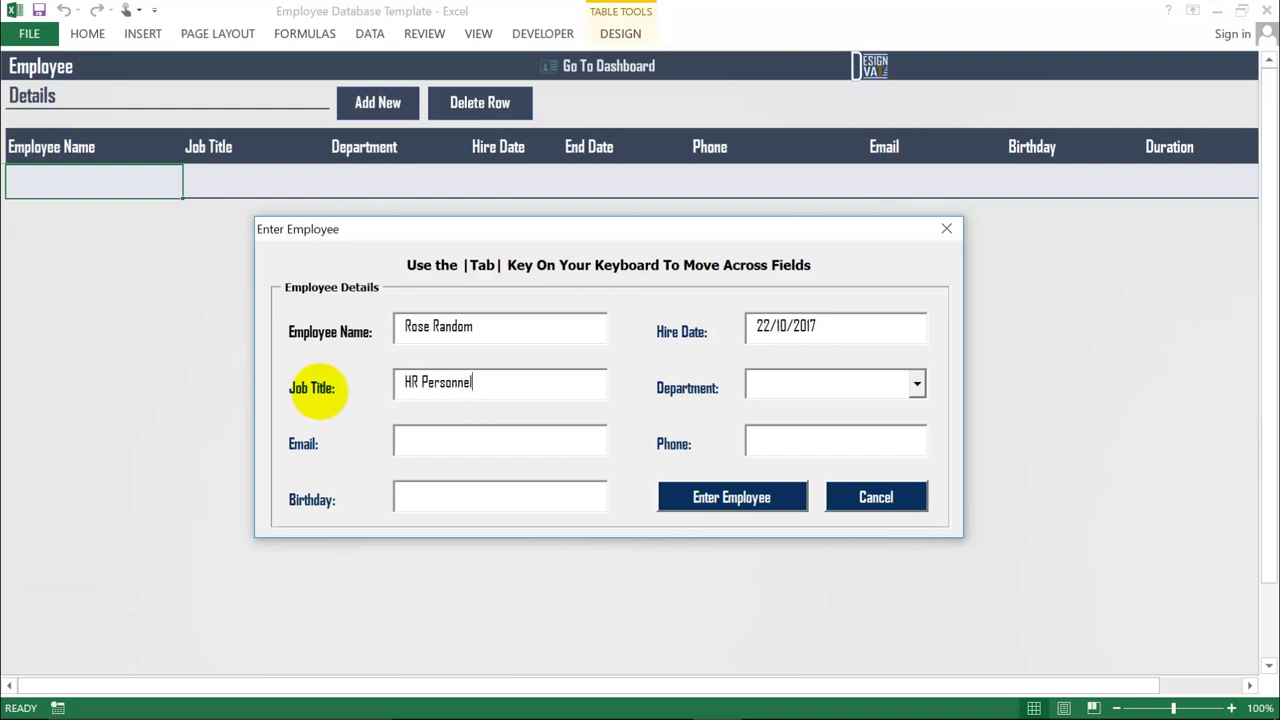
pyautogui.press('Tab')
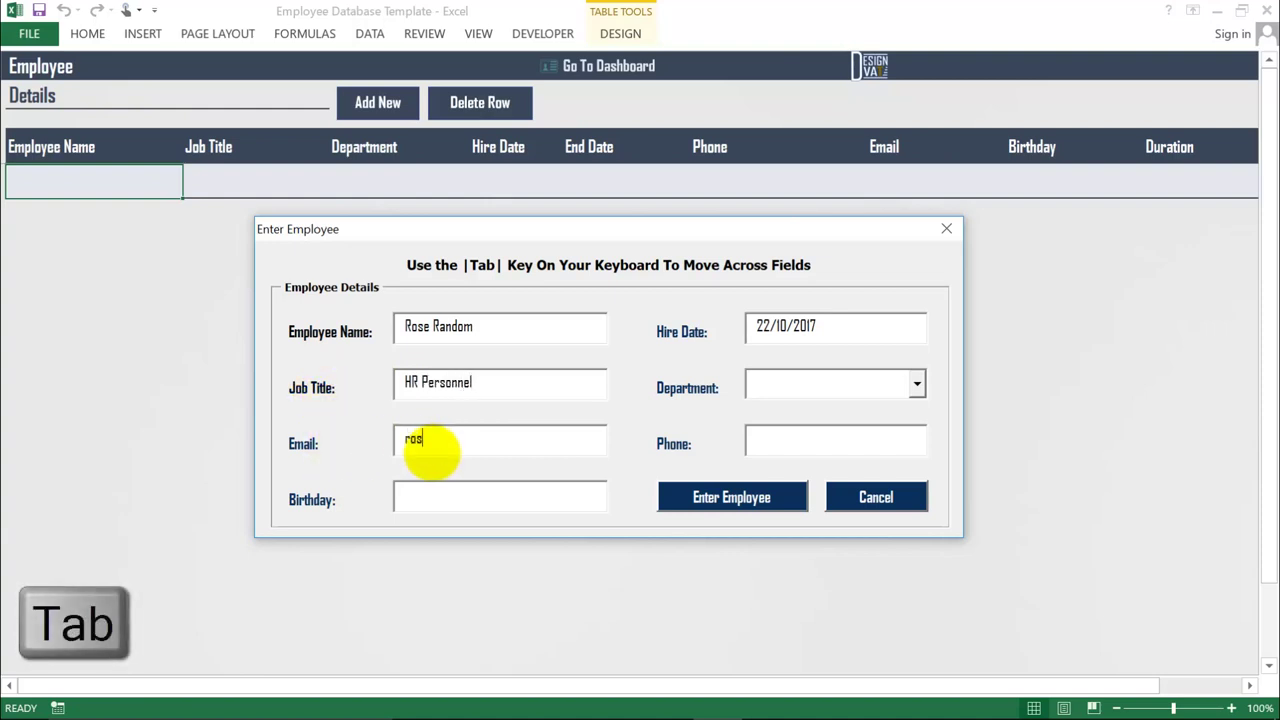
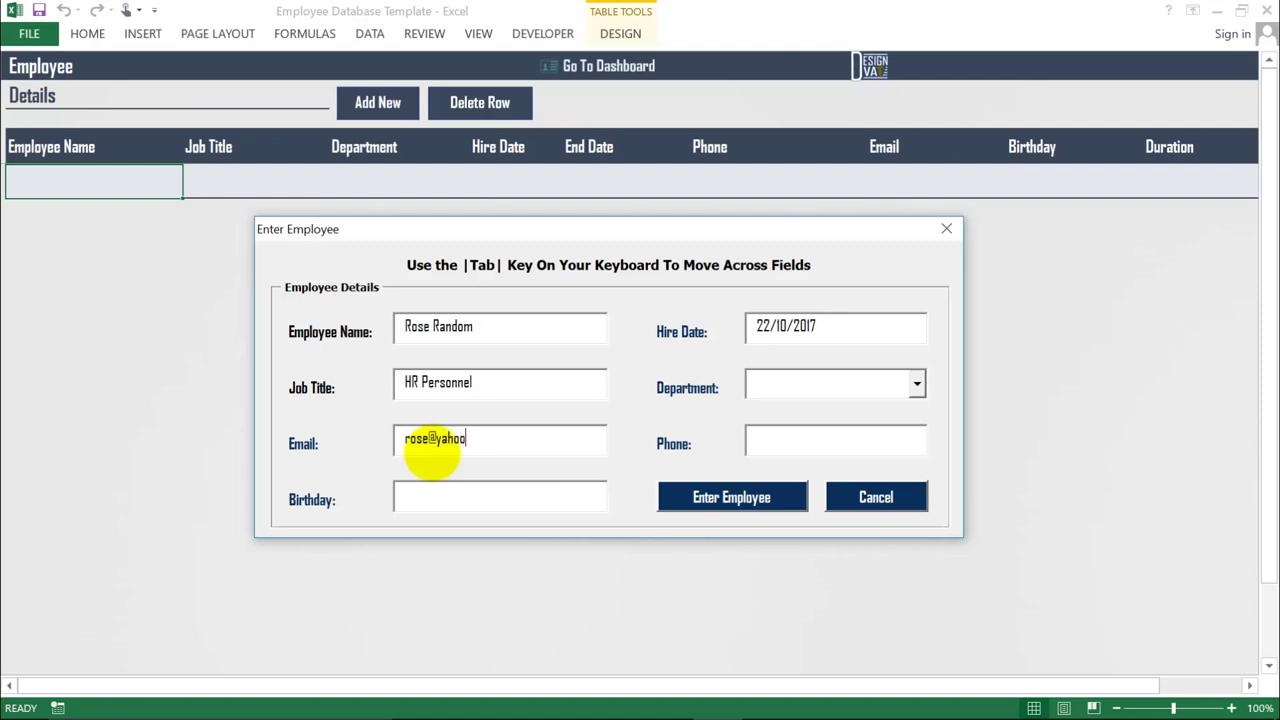
pyautogui.press('Tab')
pyautogui.write('0')
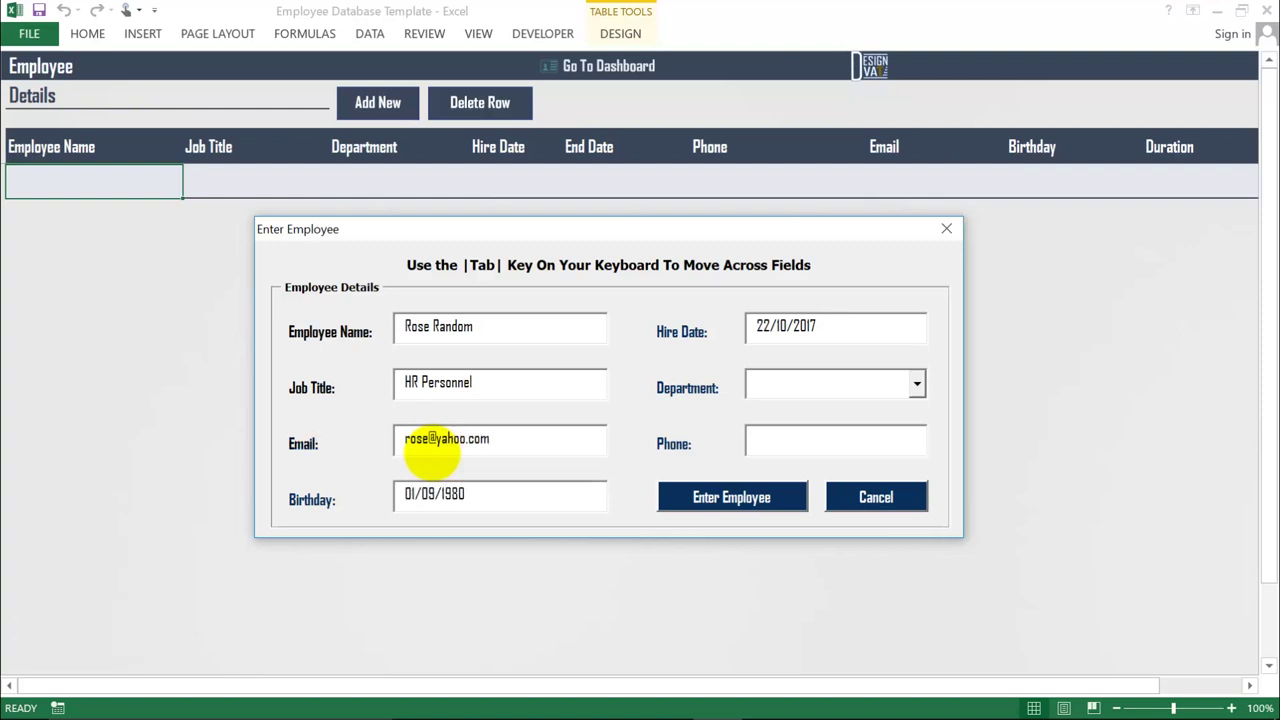
# - Correct the hire date so it reads 2/1/2014
pyautogui.doubleClick(775, 326)
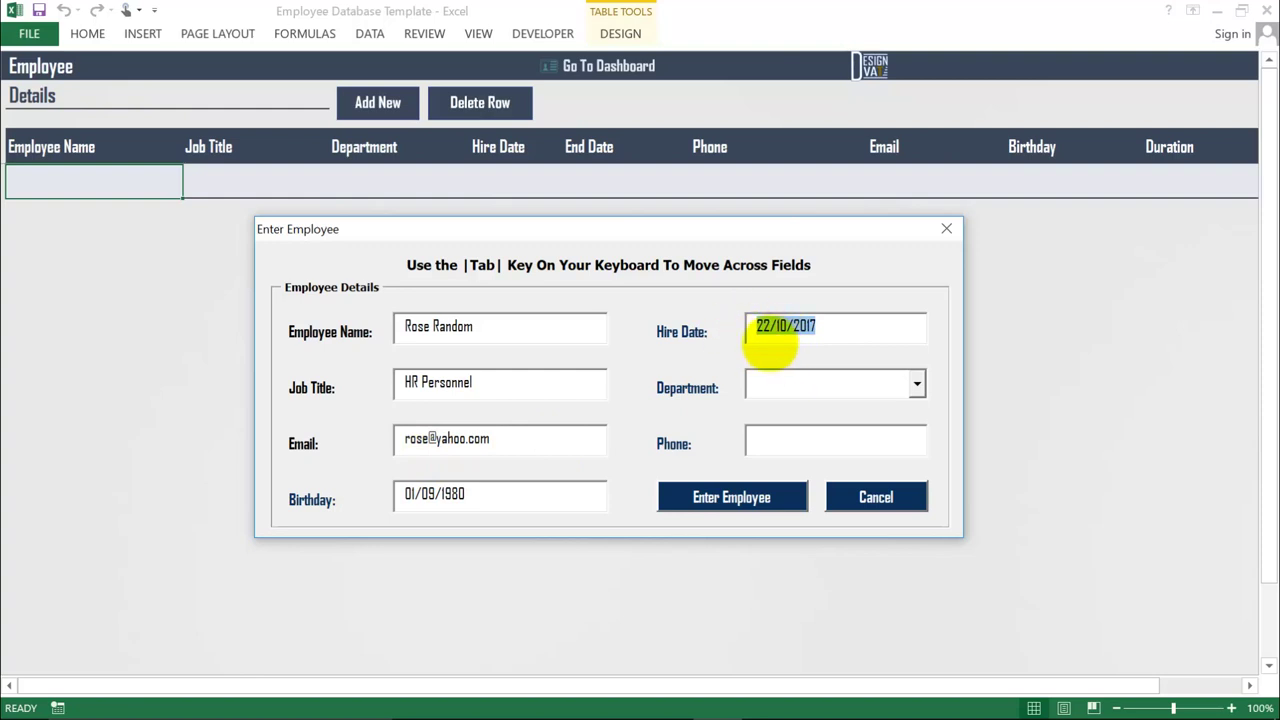
pyautogui.click(833, 328)
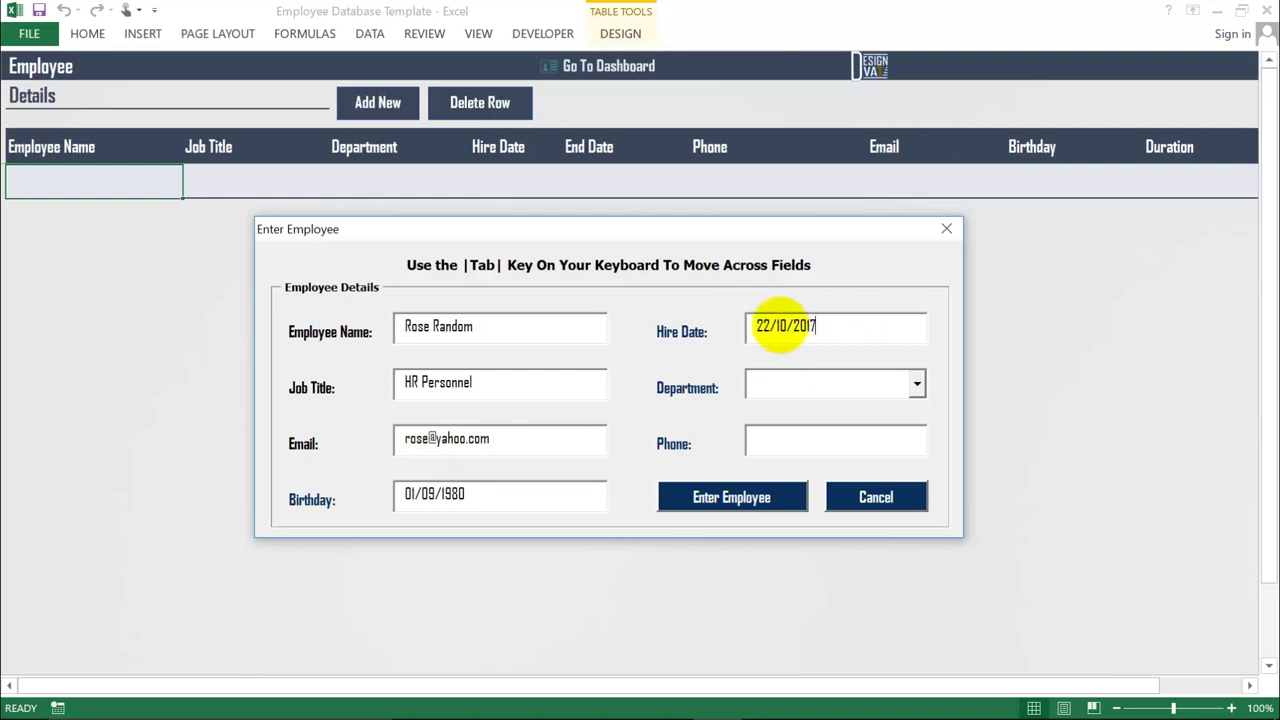
pyautogui.doubleClick(780, 326)
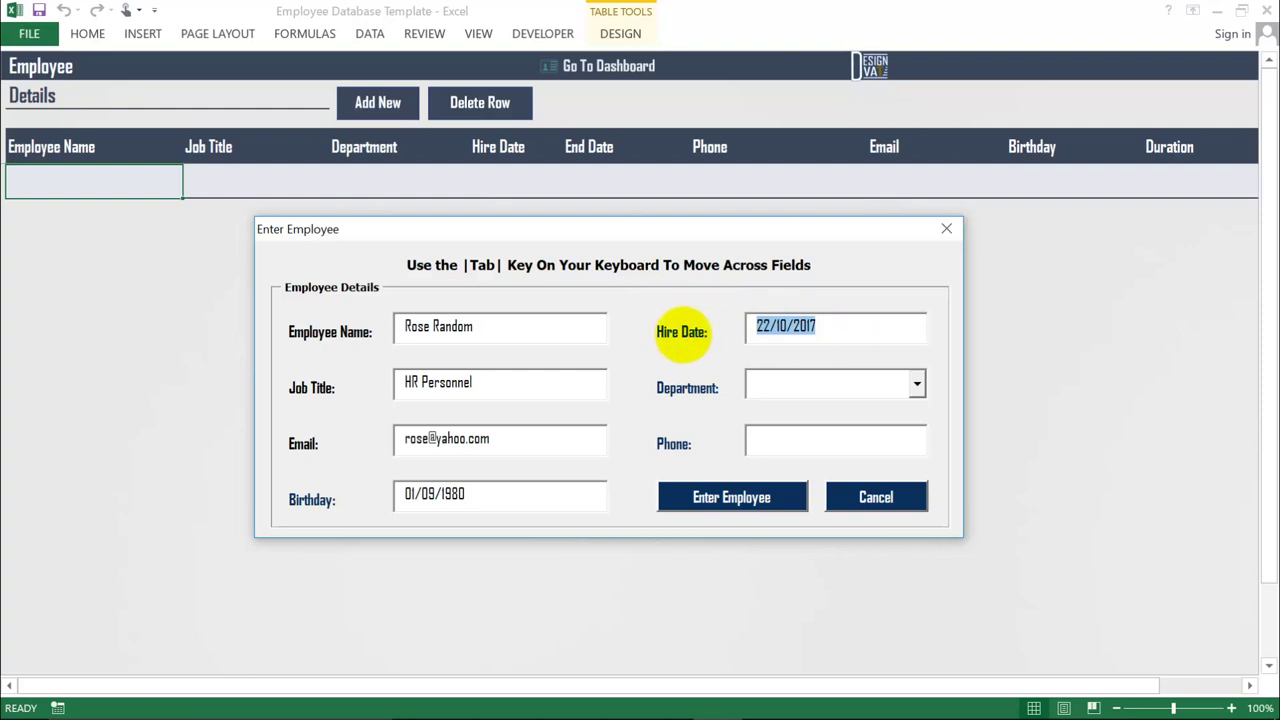
pyautogui.click(764, 326)
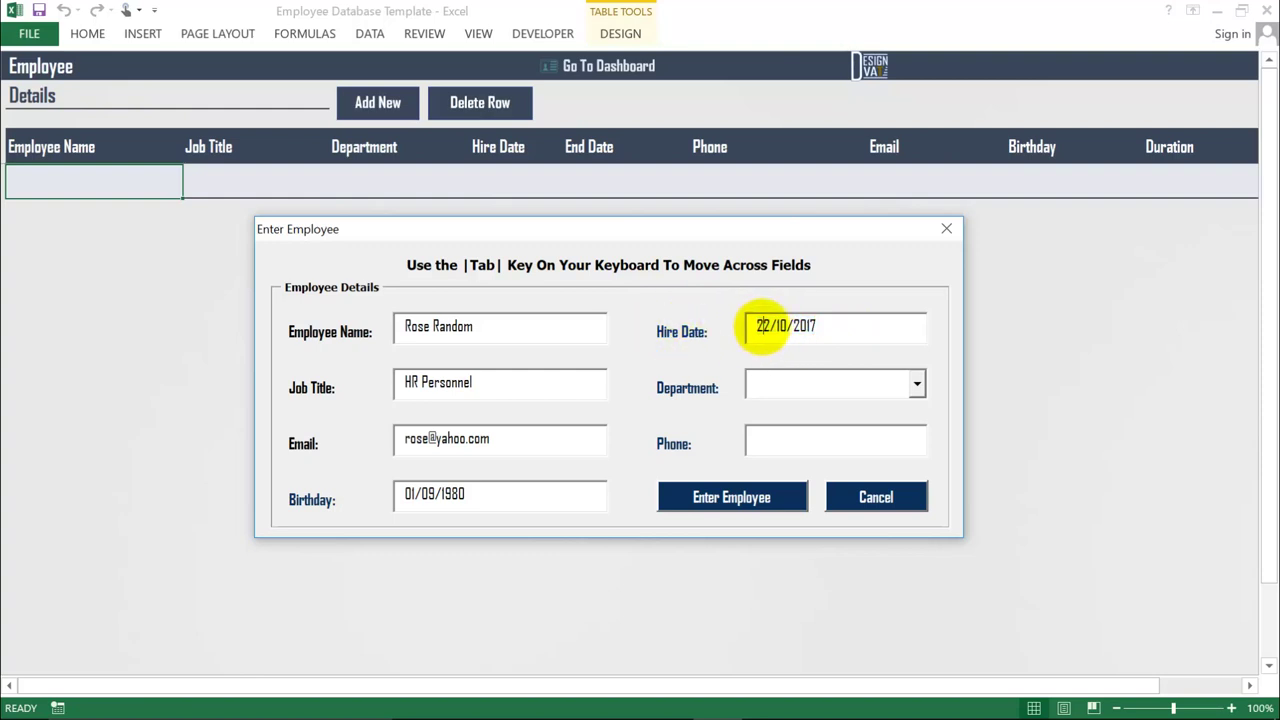
pyautogui.press('BackSpace')
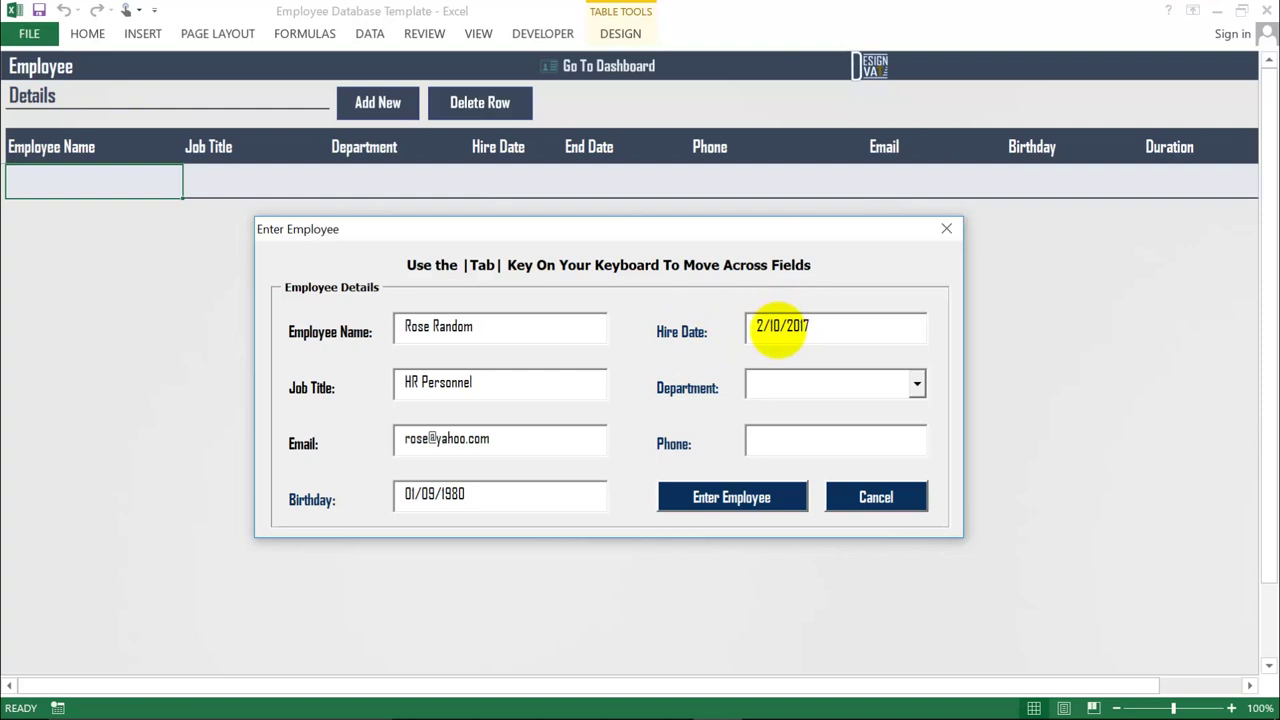
pyautogui.press('BackSpace')
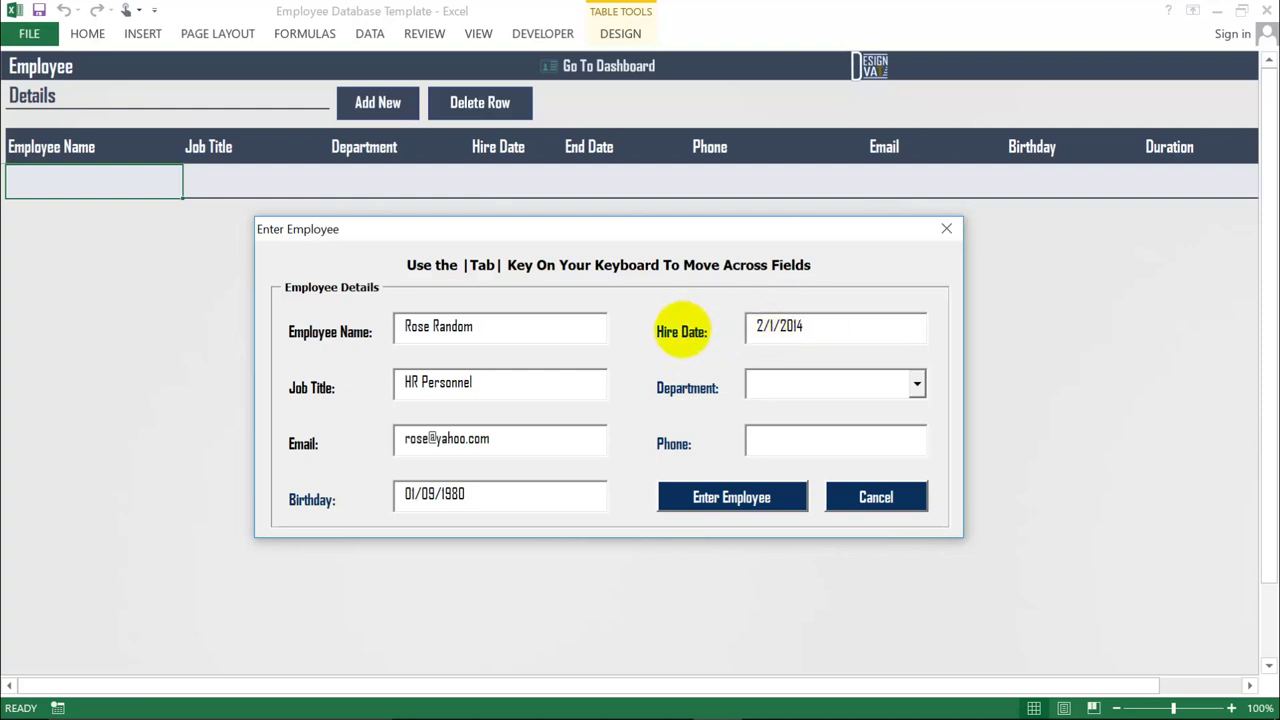
# - Set the department to Human Resources
pyautogui.press('Tab')
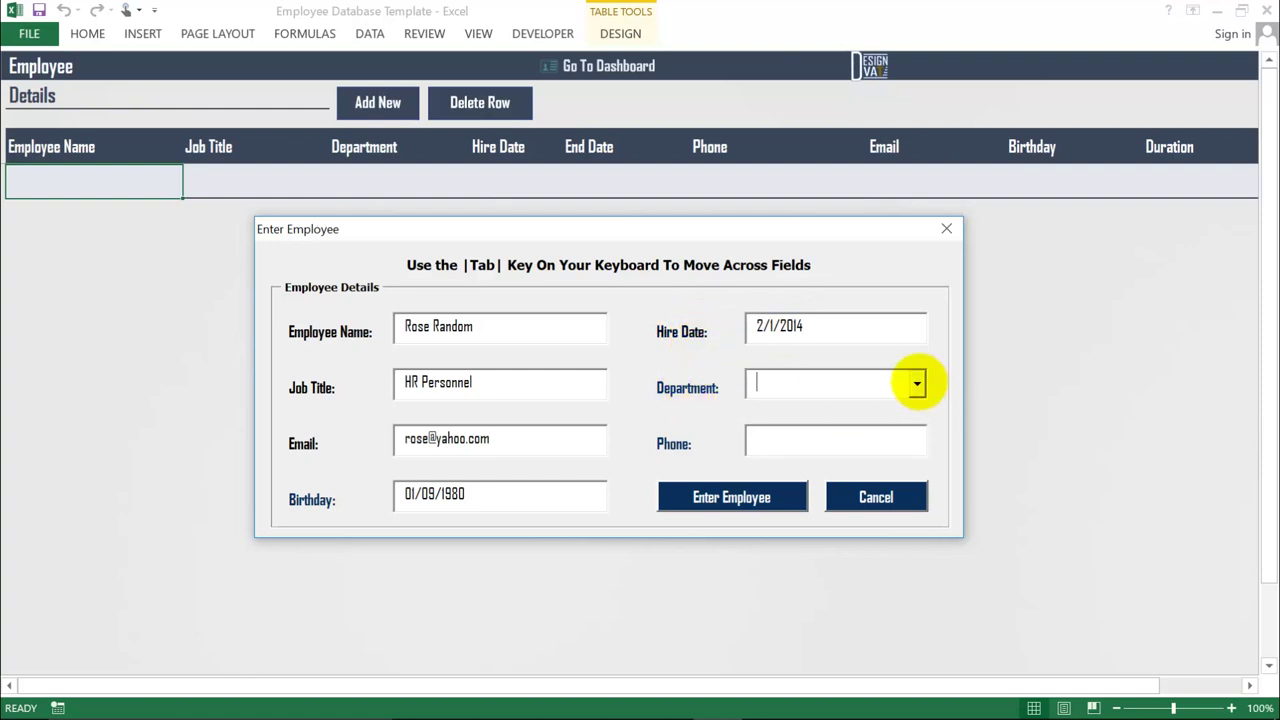
pyautogui.click(917, 383)
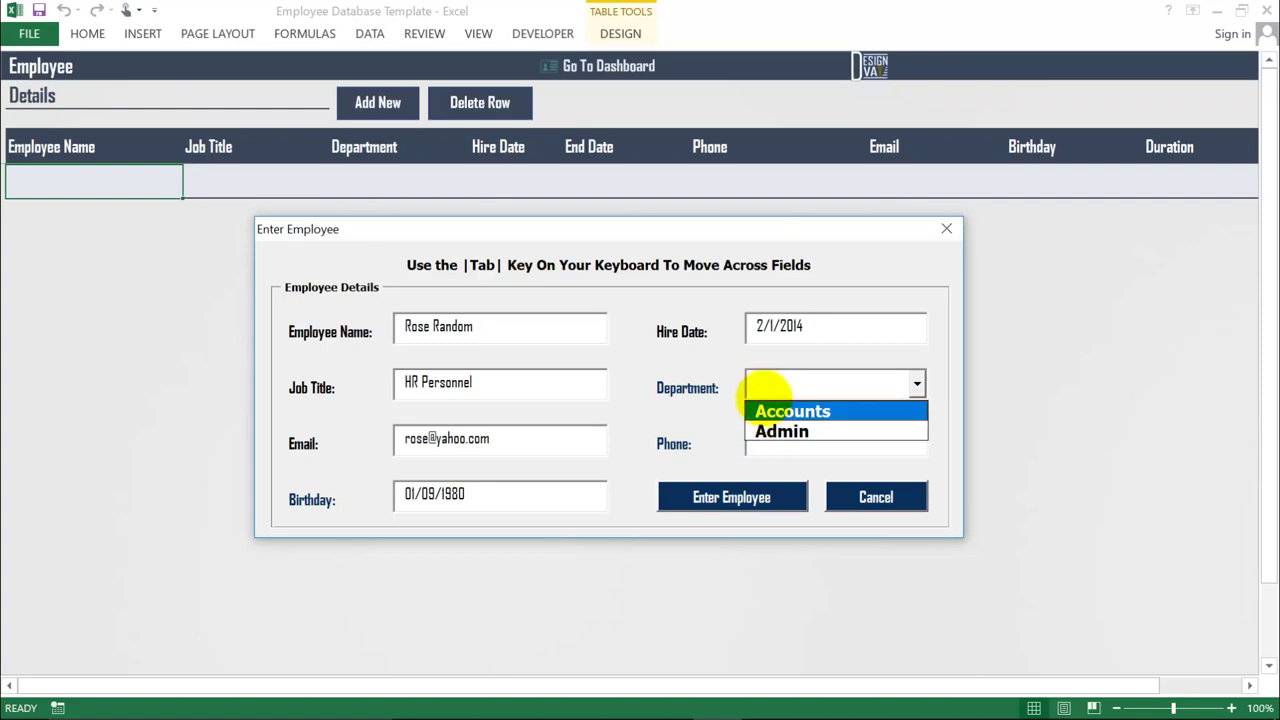
pyautogui.click(767, 387)
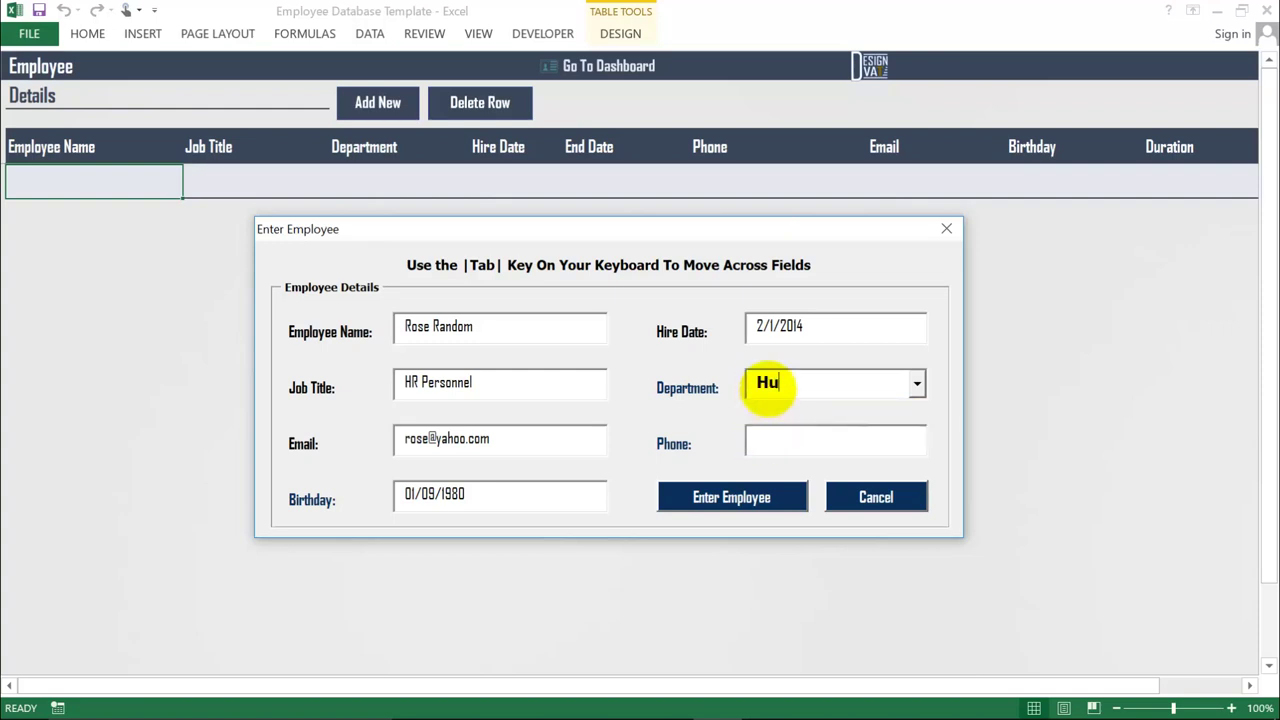
pyautogui.write('Hua')
pyautogui.press('BackSpace')
pyautogui.write('man Resources')
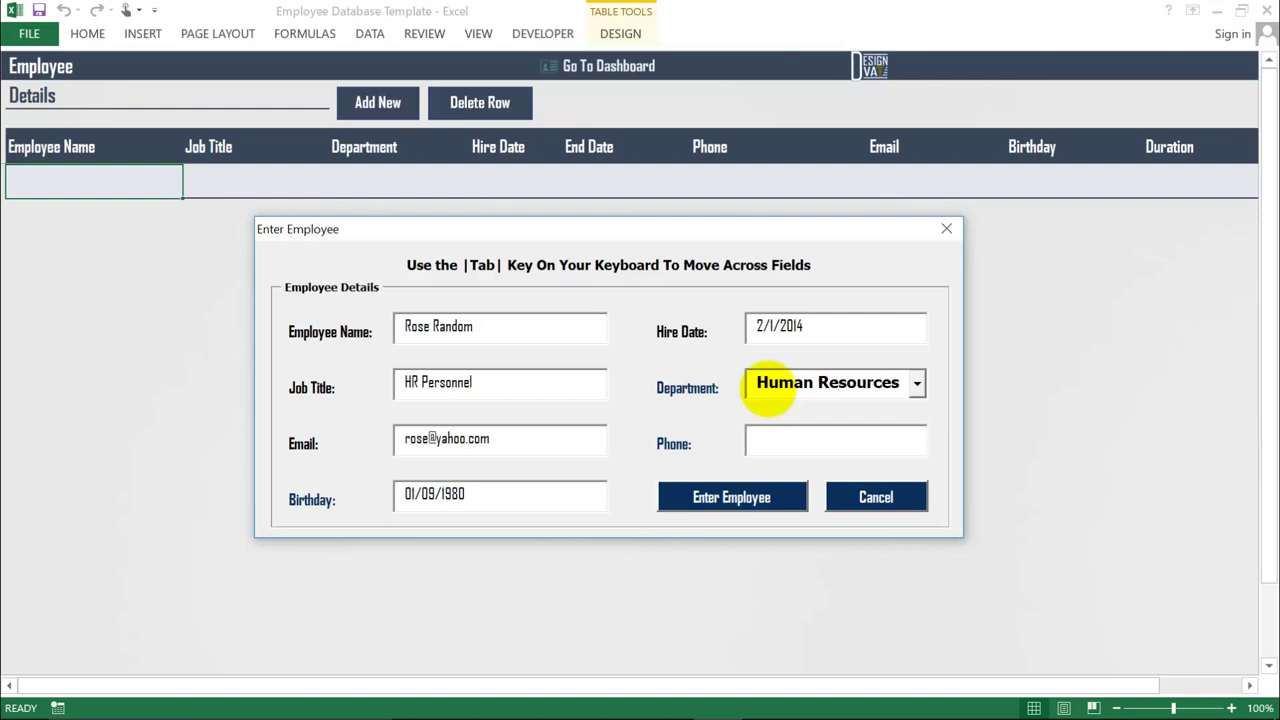
pyautogui.press('Tab')
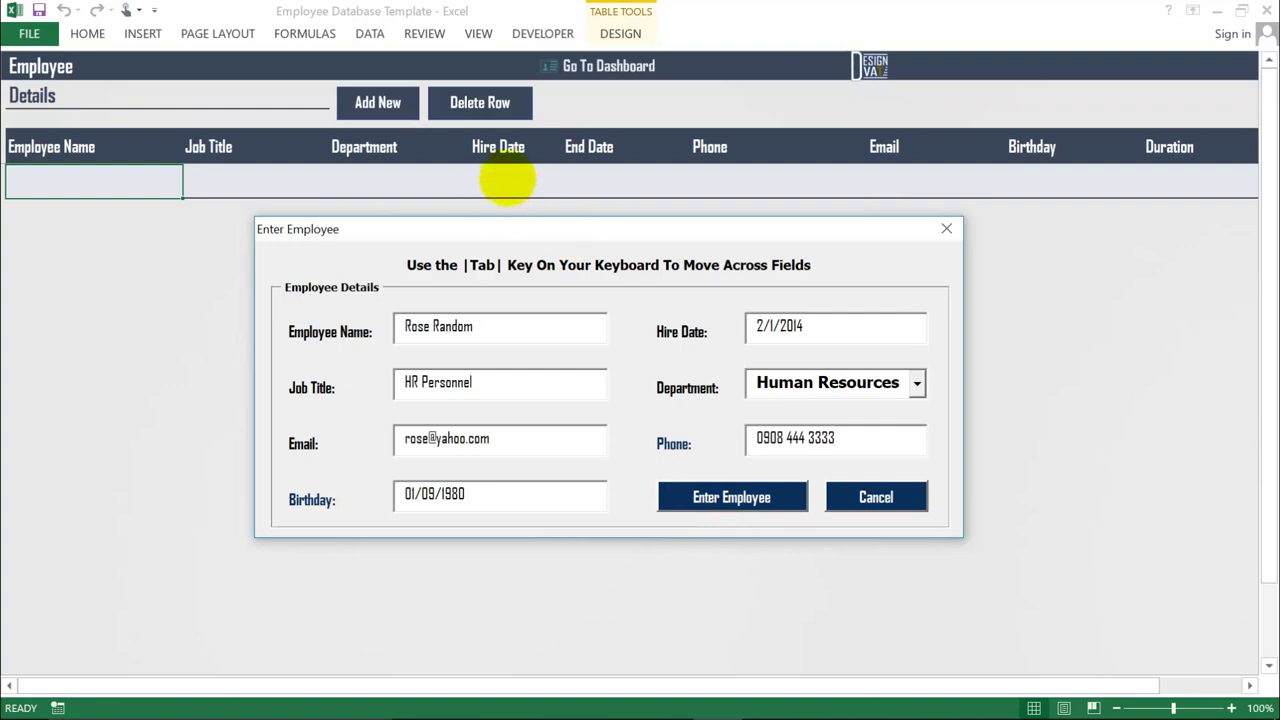
# - Add the HR Personnel record to the table and check its Duration of 3 years, 8 months, 21 days
pyautogui.click(712, 510)
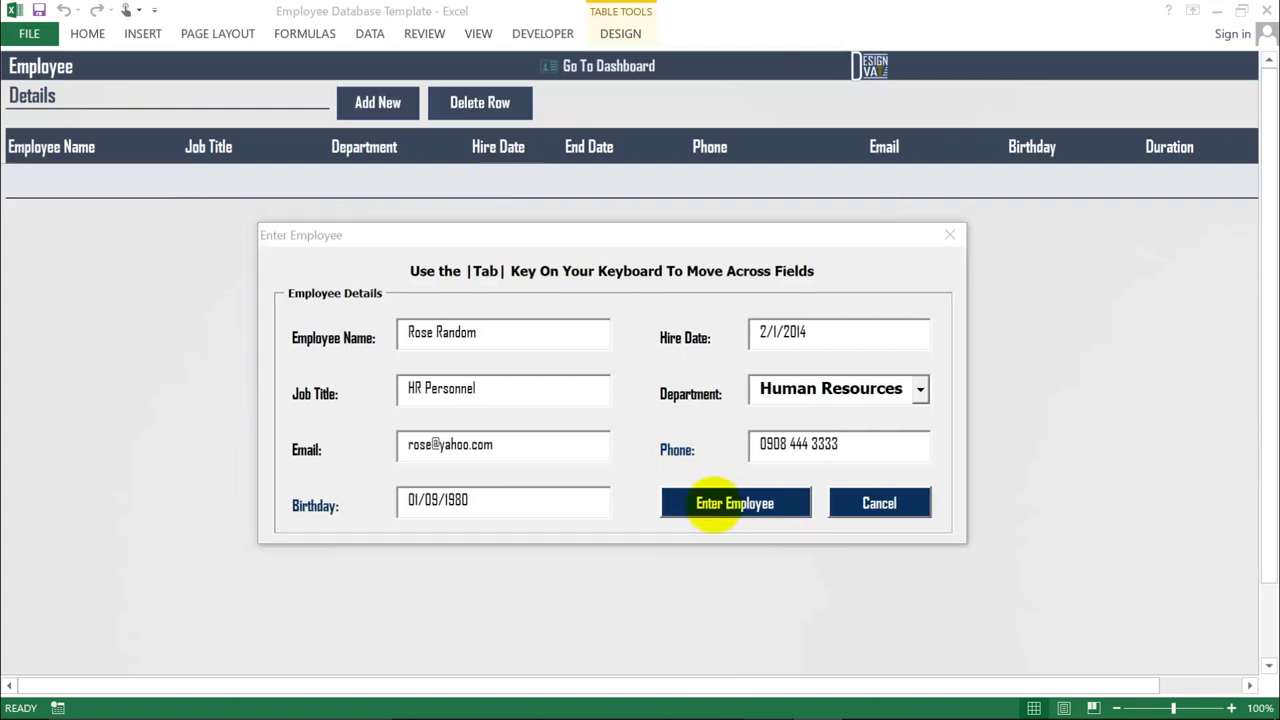
pyautogui.click(712, 505)
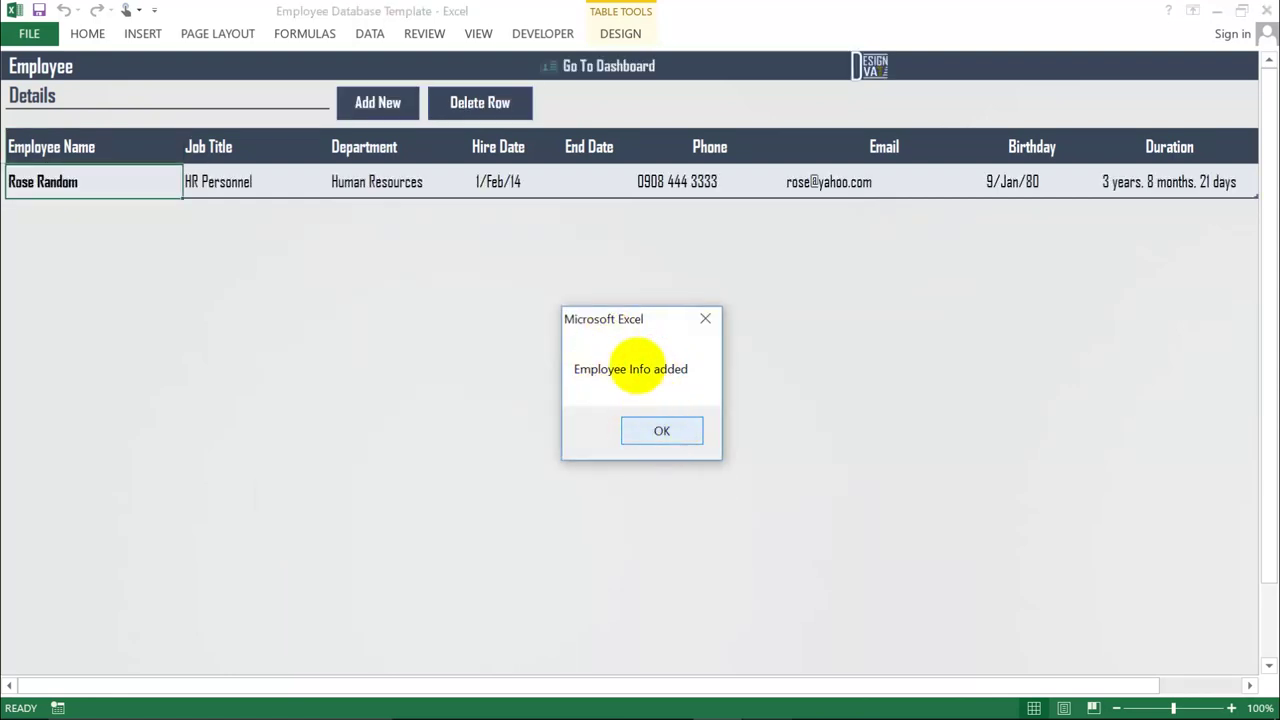
pyautogui.press('Return')
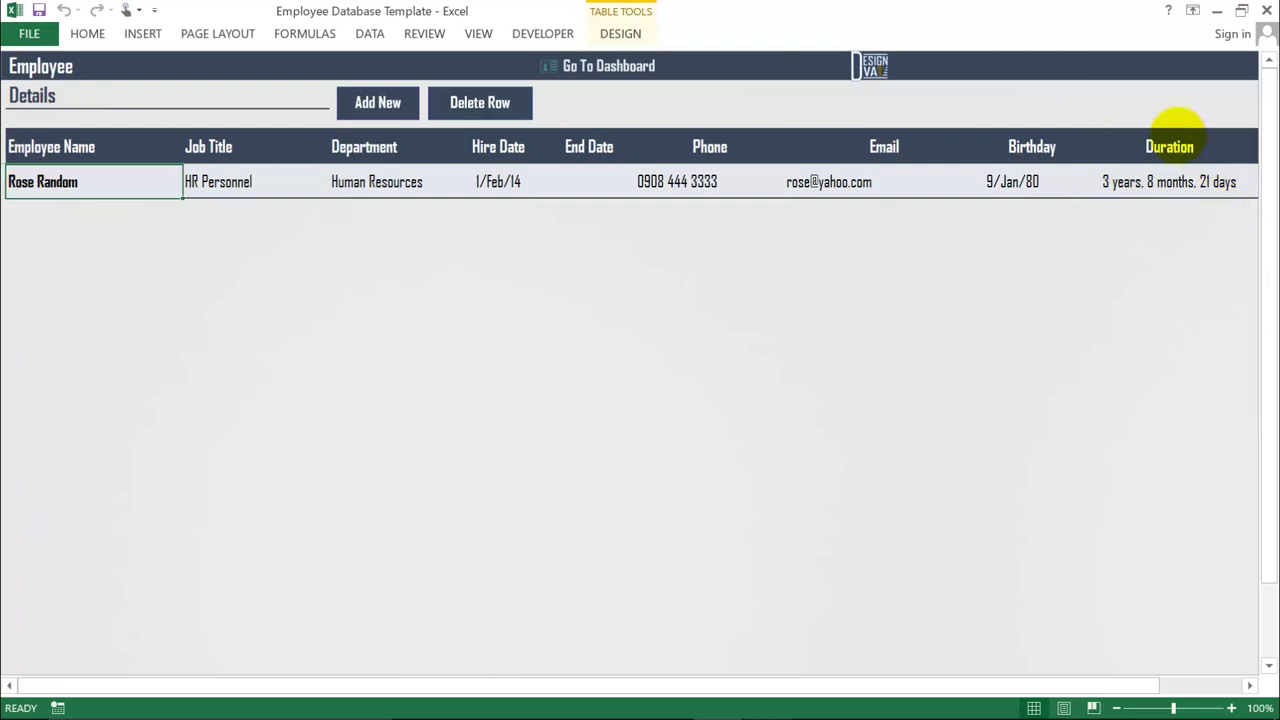
pyautogui.click(1177, 172)
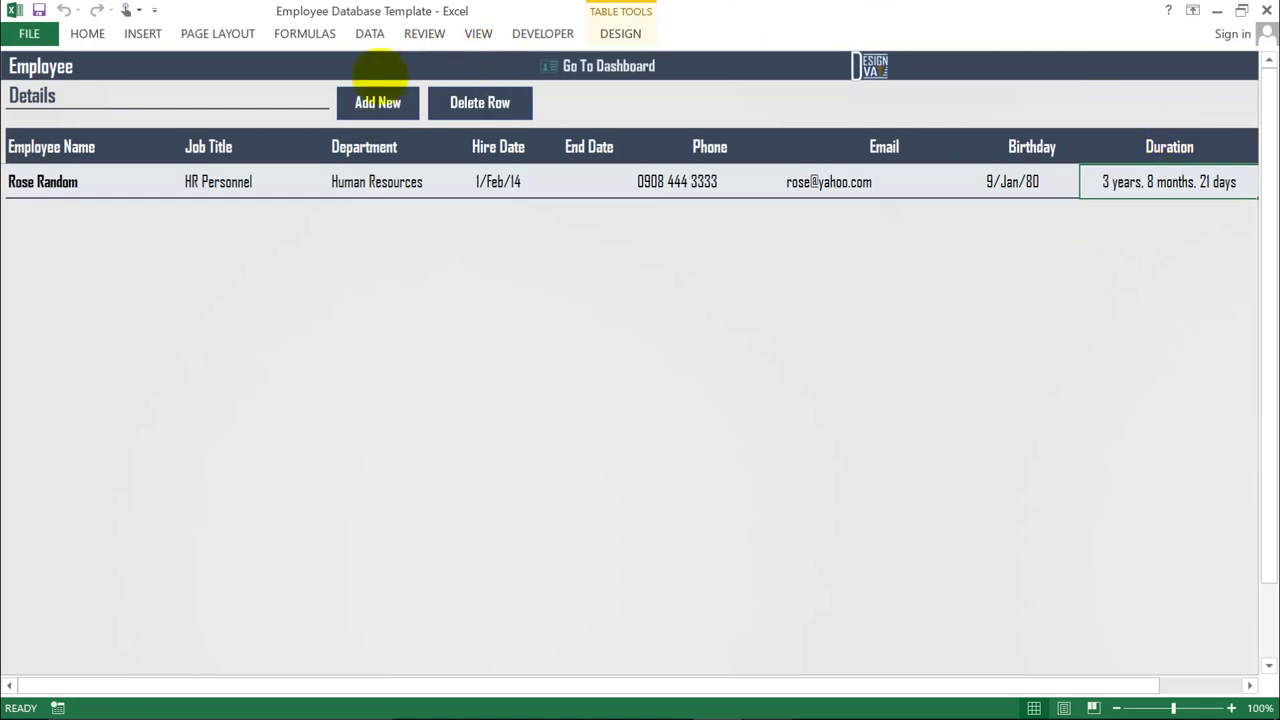
# - Open a new employee form and submit it blank to flag the required fields
pyautogui.click(377, 103)
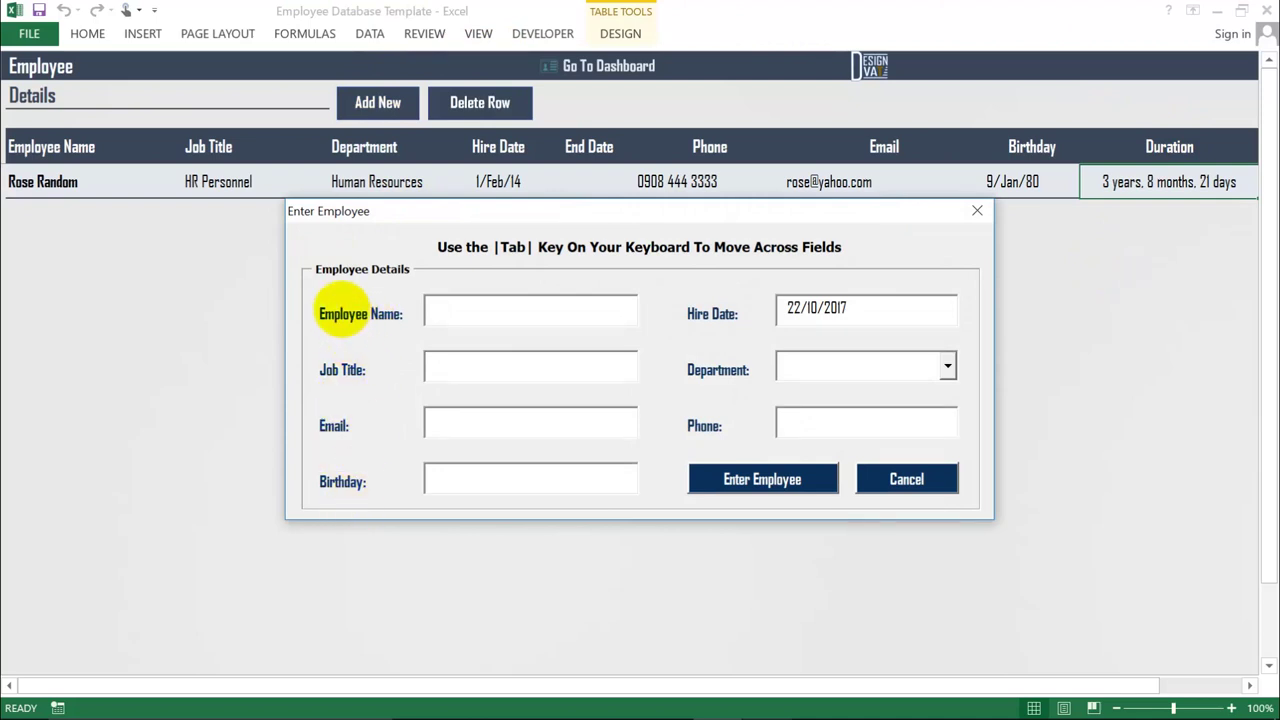
pyautogui.click(731, 482)
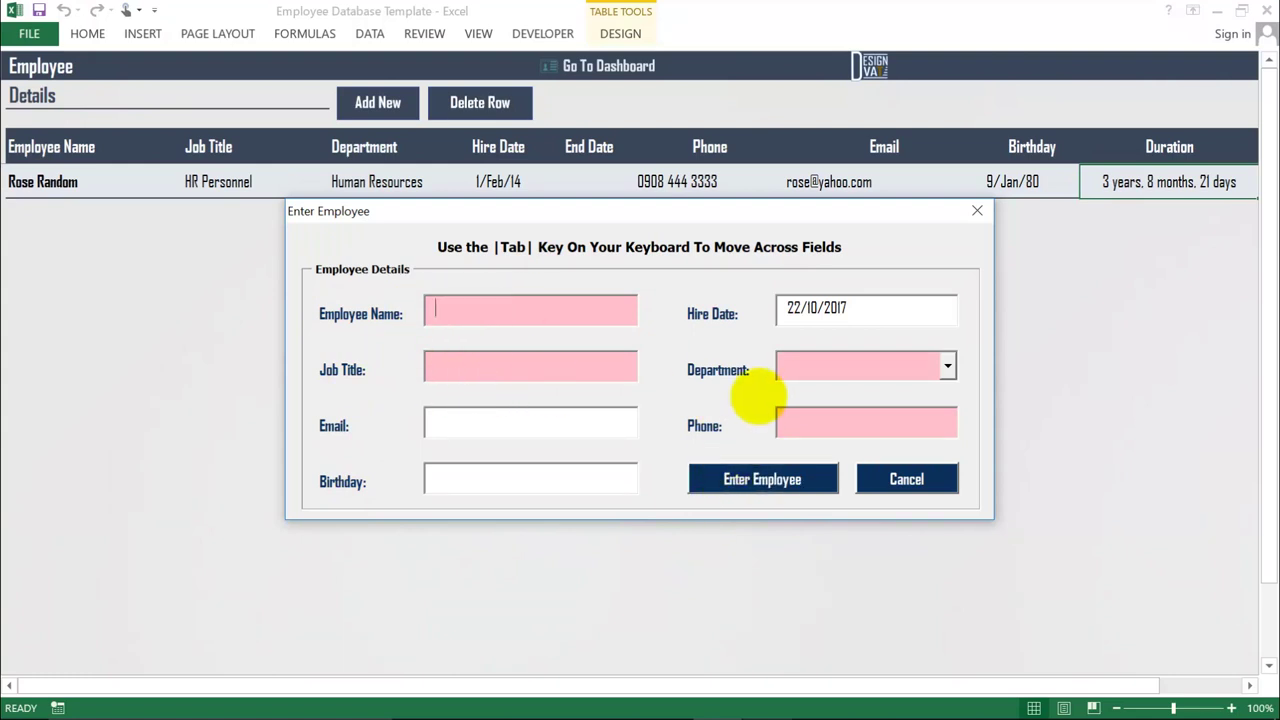
pyautogui.click(803, 368)
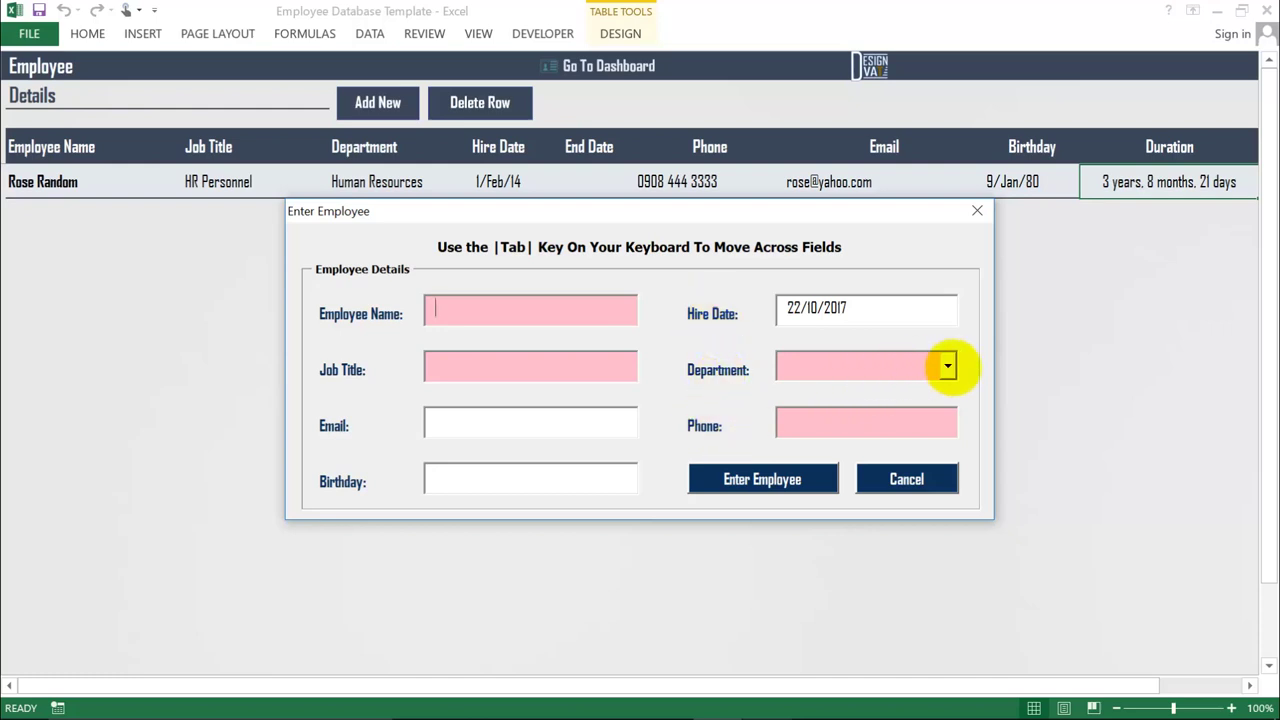
pyautogui.click(947, 366)
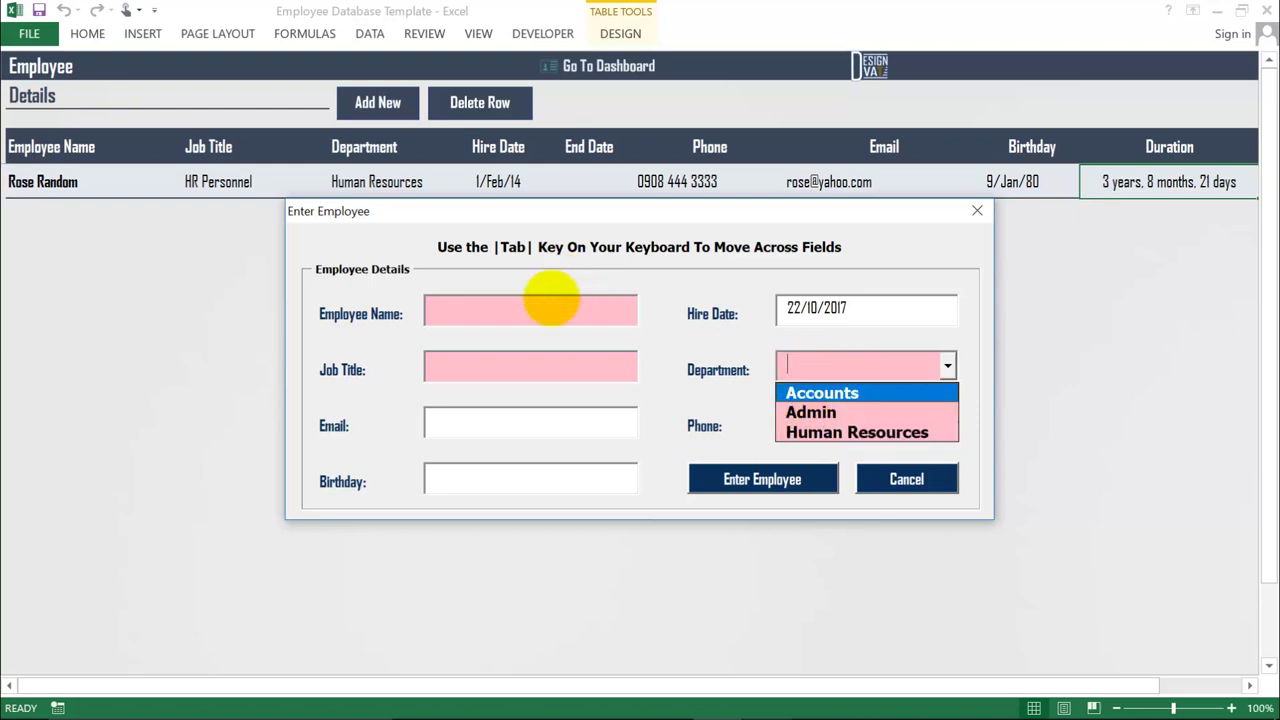
pyautogui.click(555, 308)
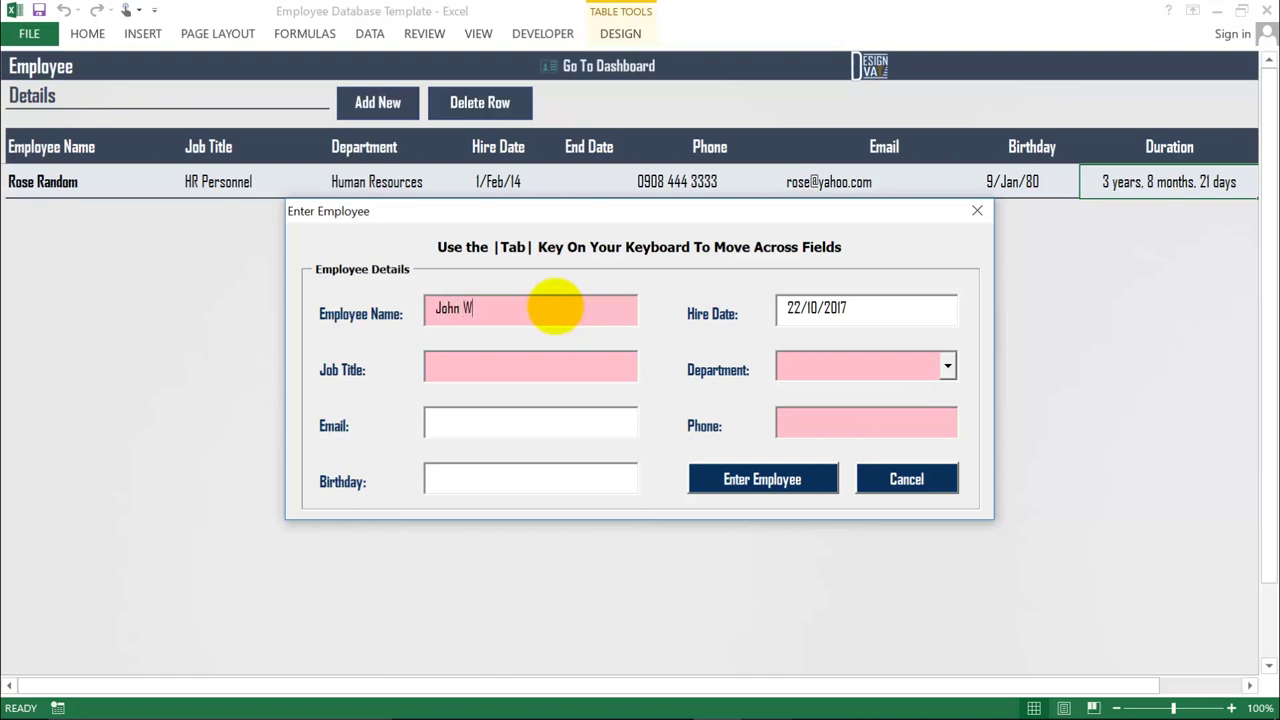
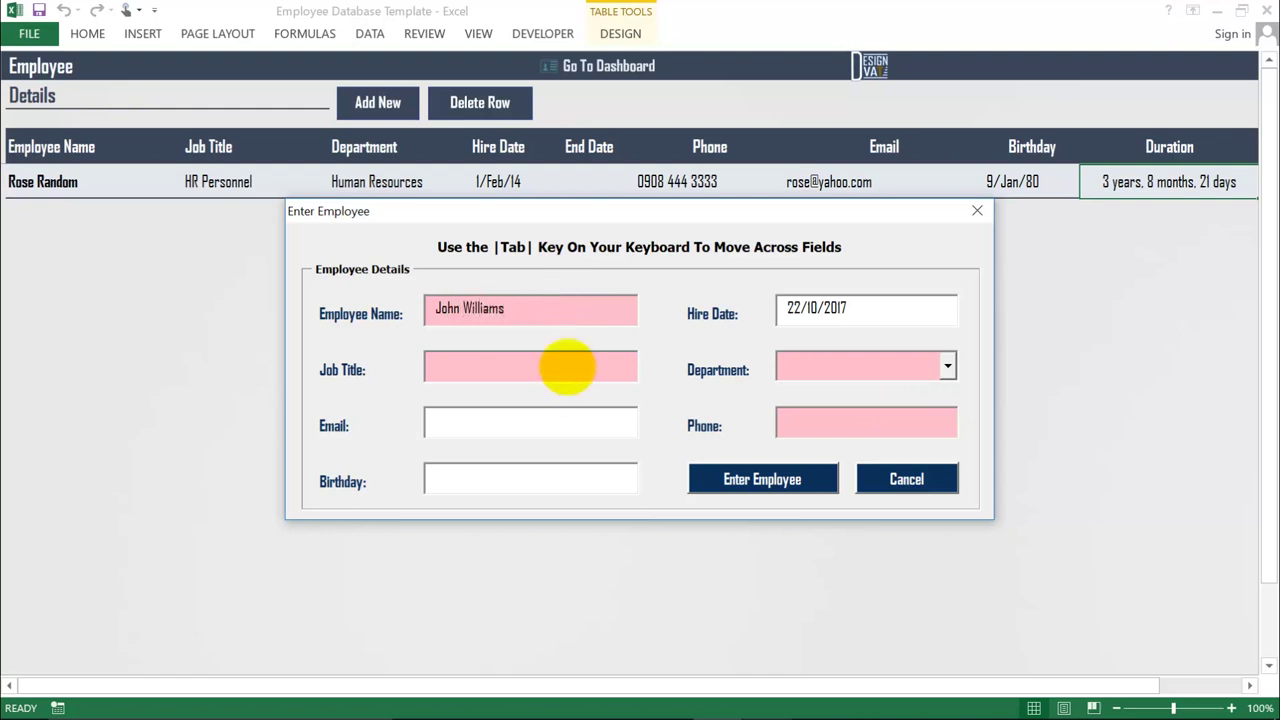
# - Enter the second employee's name and start the job title with 'Account'
pyautogui.click(565, 366)
pyautogui.write('Accounts Officer')
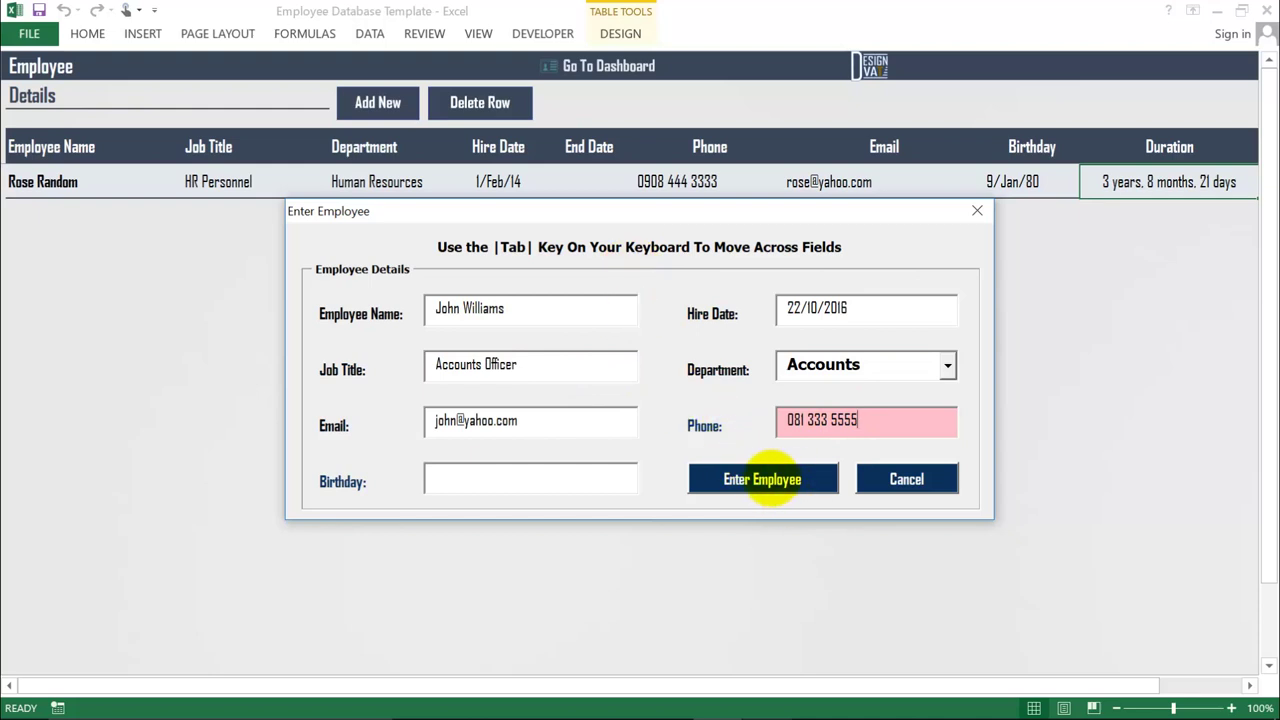
# - Add the Accounts Officer to the table and select the second employee's row
pyautogui.click(776, 482)
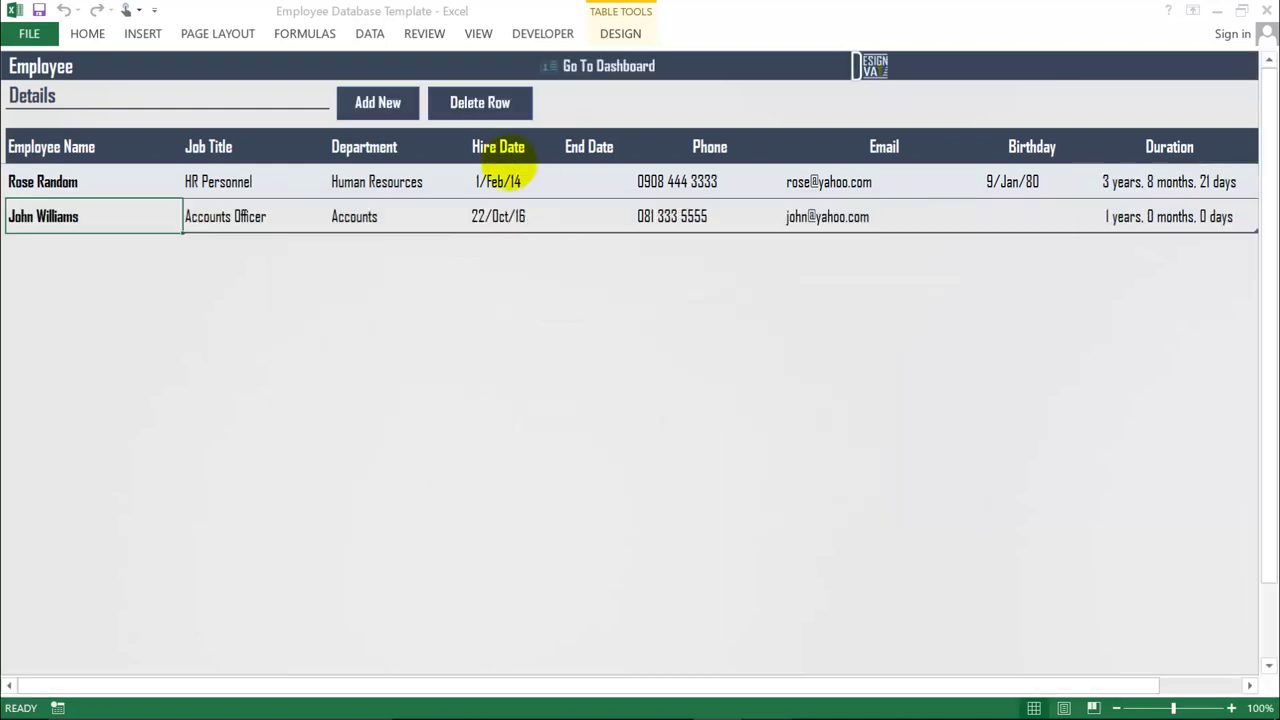
pyautogui.click(651, 432)
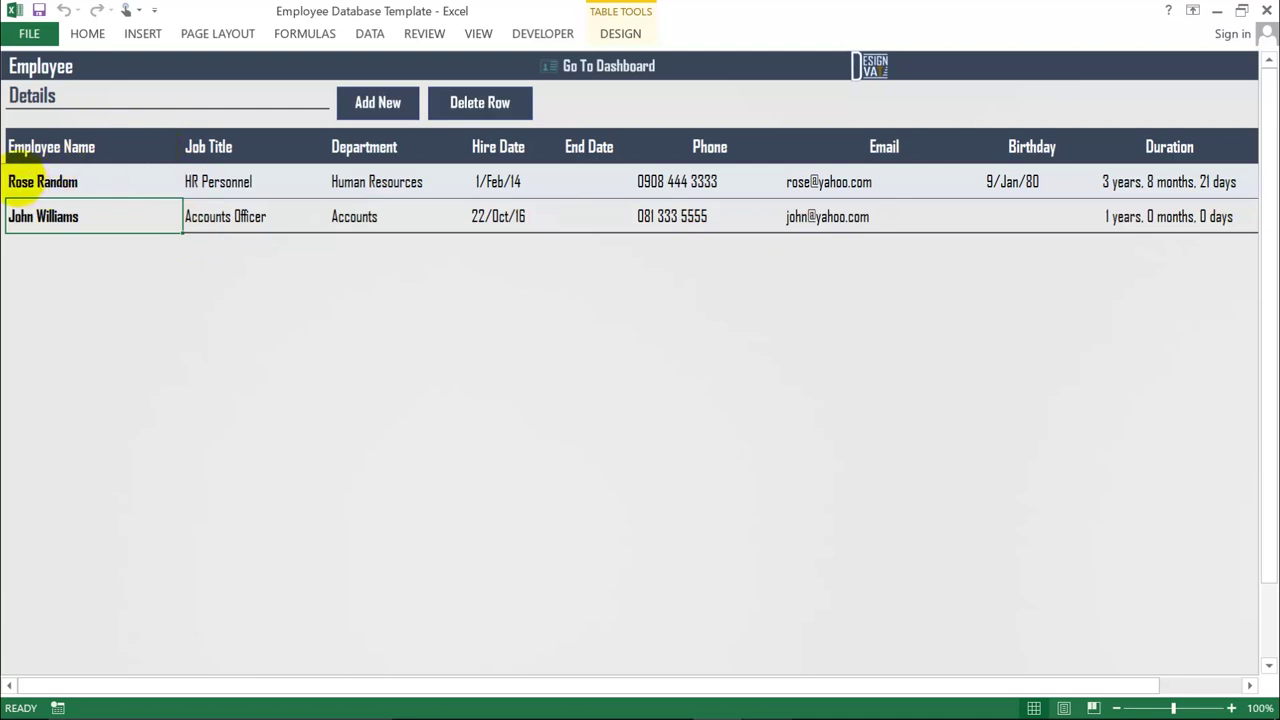
pyautogui.click(20, 178)
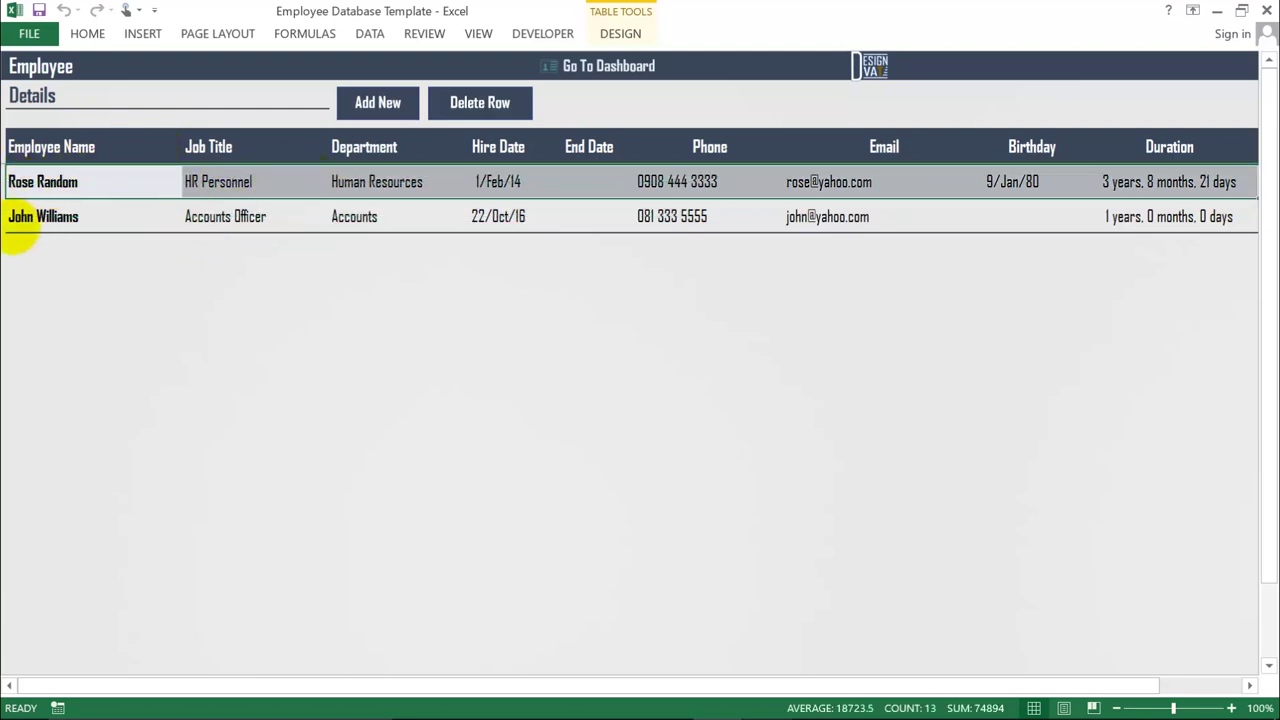
pyautogui.click(22, 218)
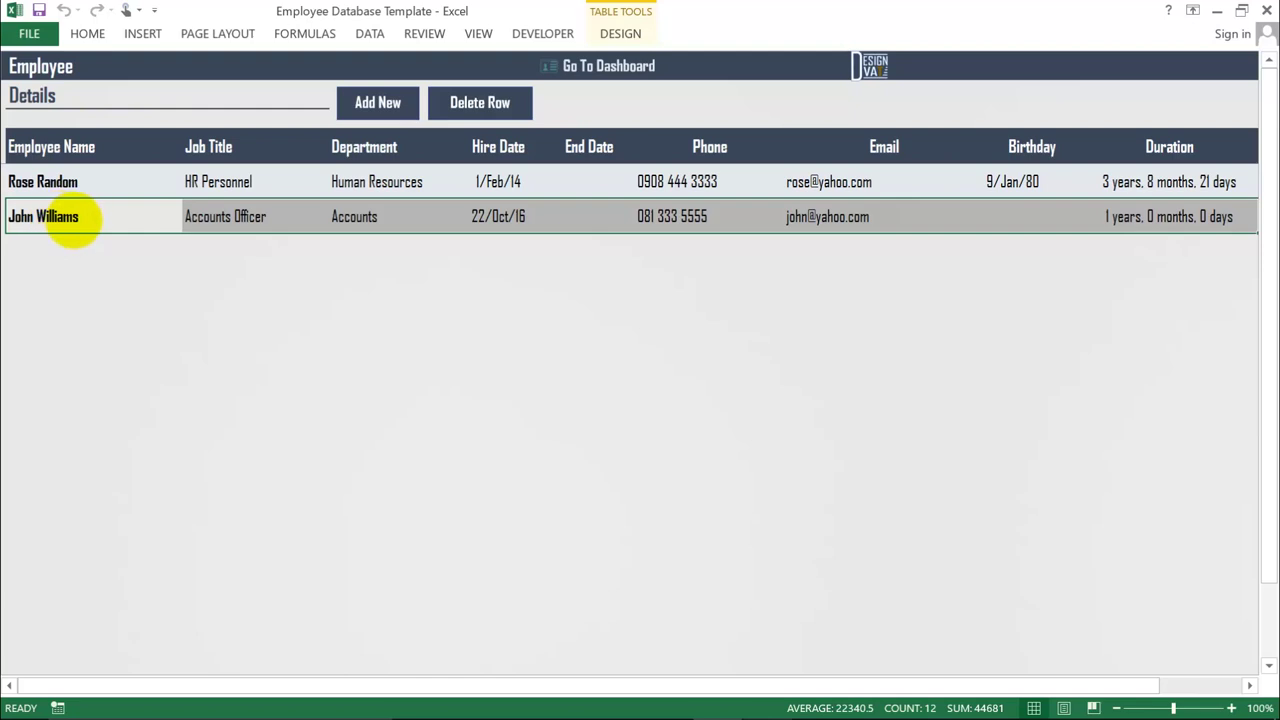
# - Select the second employee's name, job title, department, hire date and end date cells
pyautogui.click(86, 216)
pyautogui.click(236, 214)
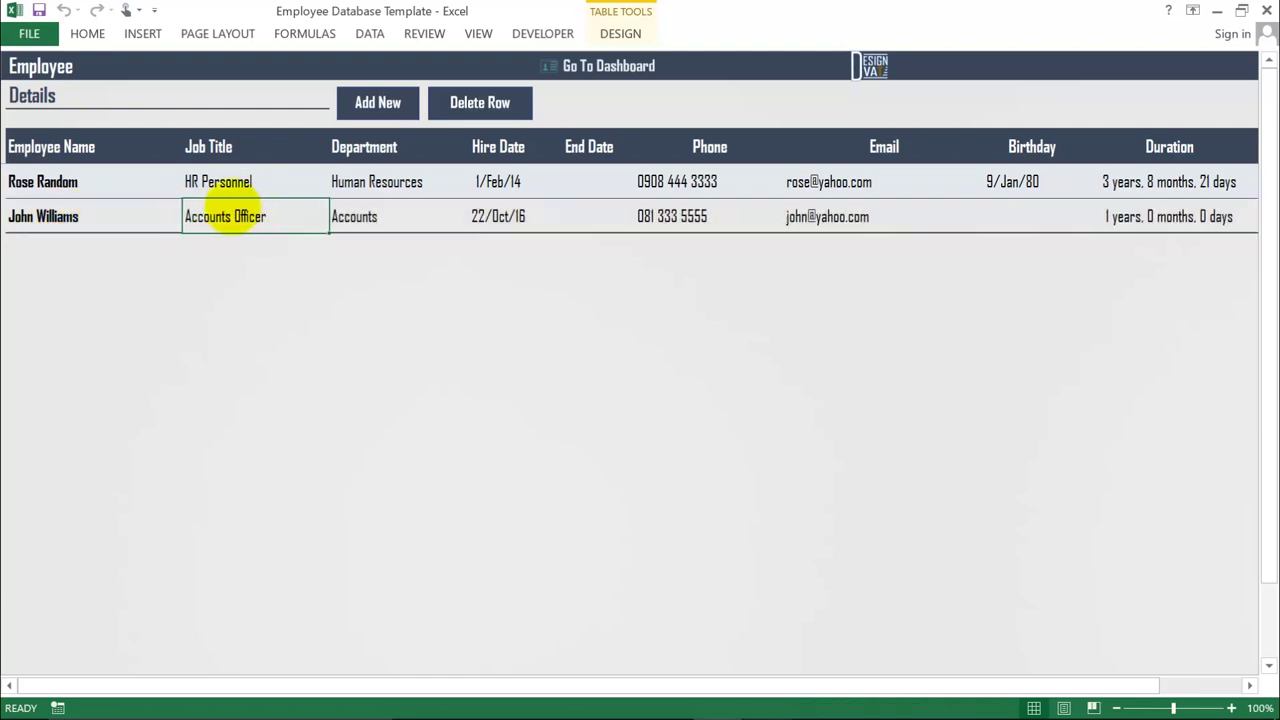
pyautogui.click(80, 215)
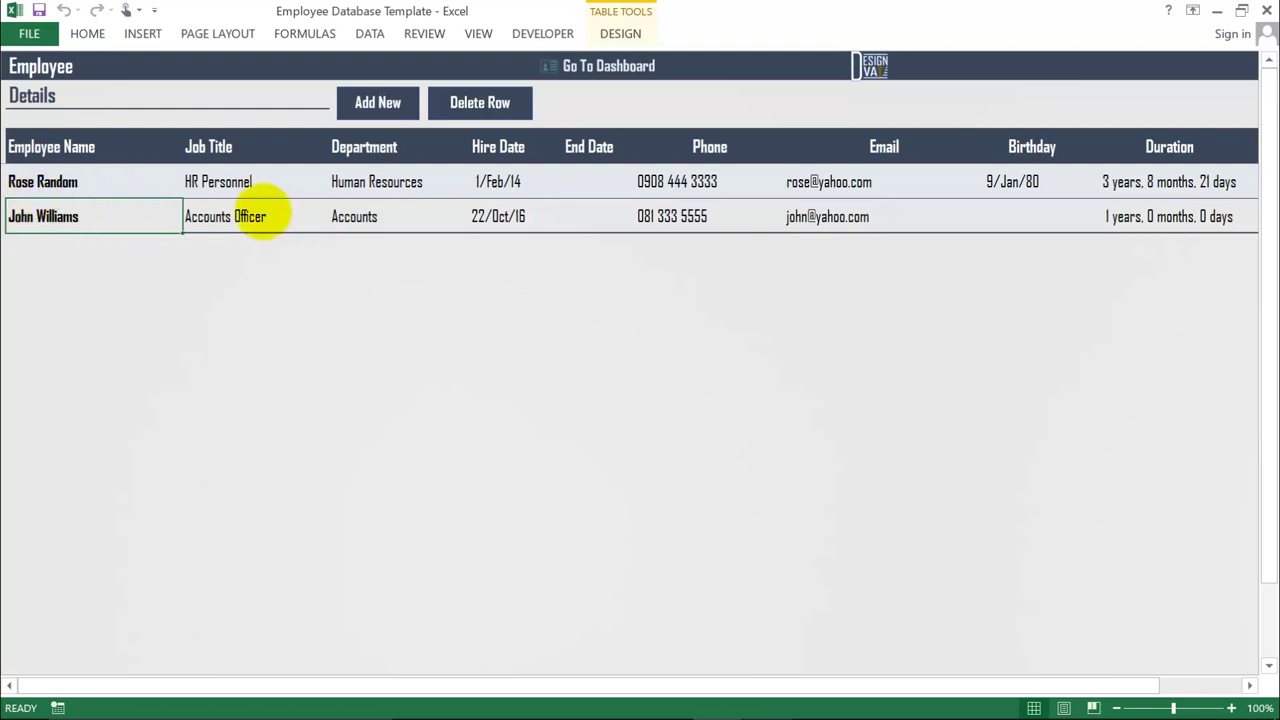
pyautogui.click(220, 217)
pyautogui.click(380, 215)
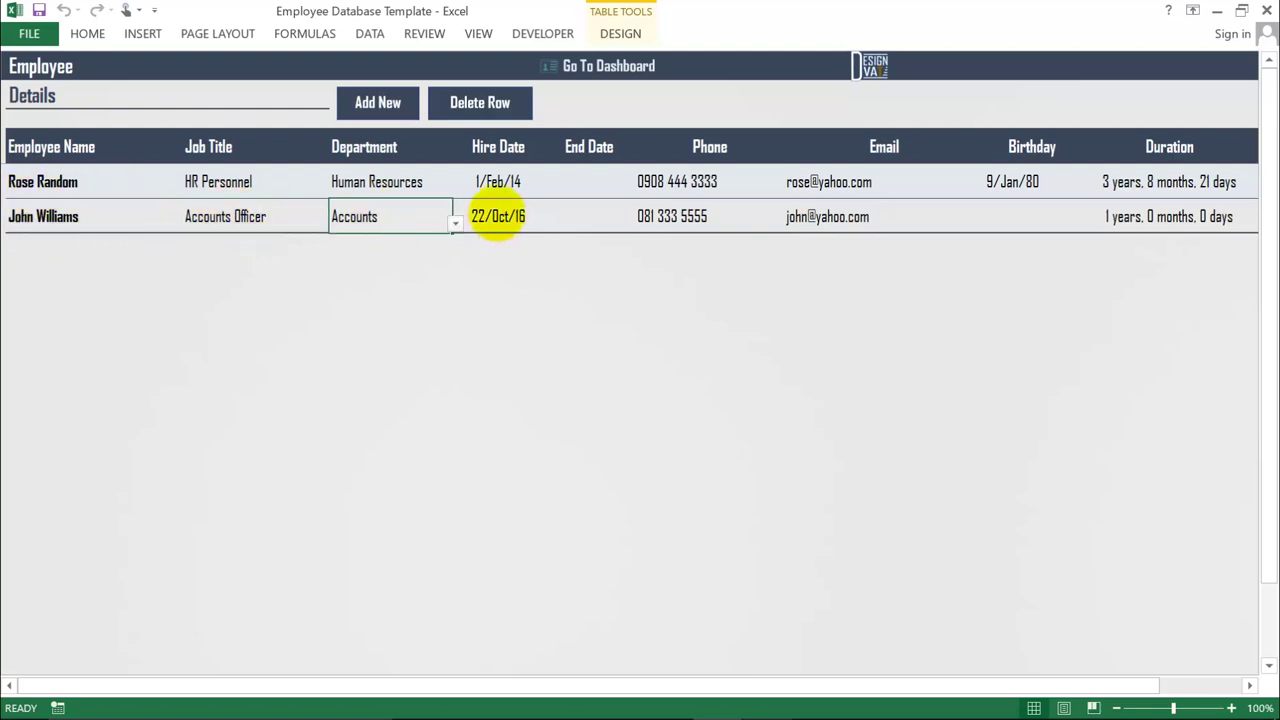
pyautogui.click(497, 214)
pyautogui.click(576, 222)
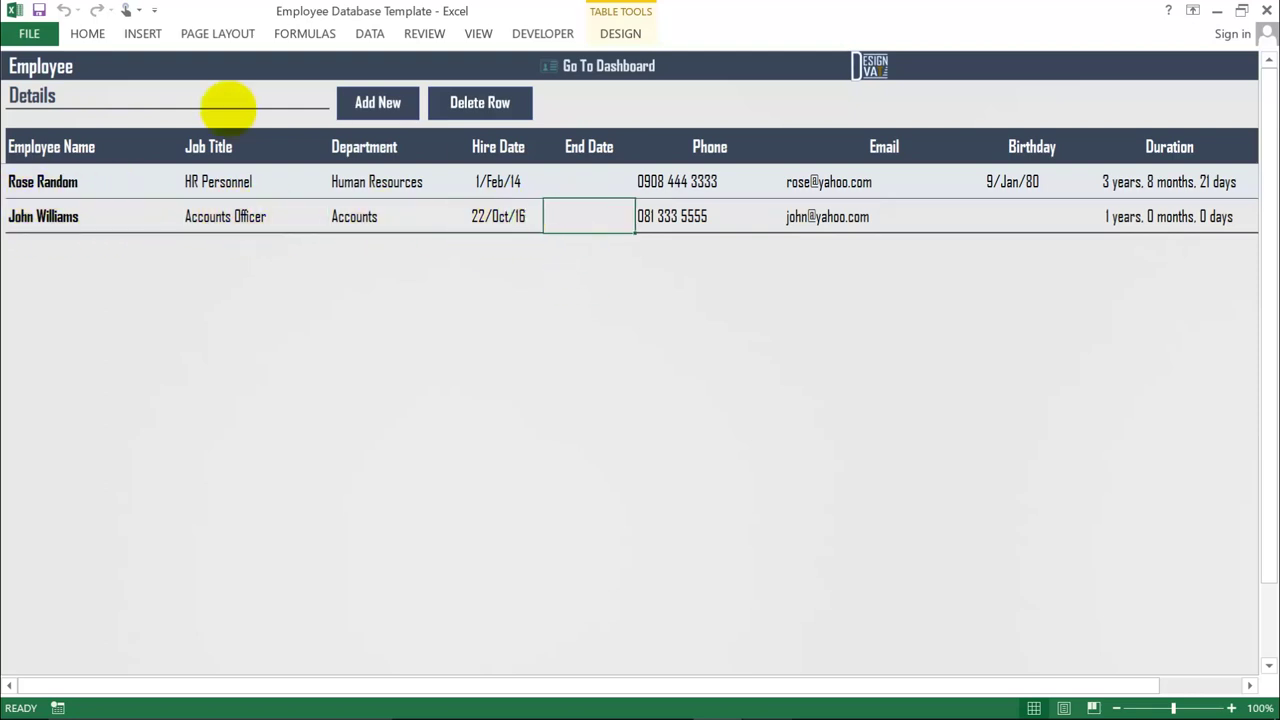
pyautogui.click(18, 215)
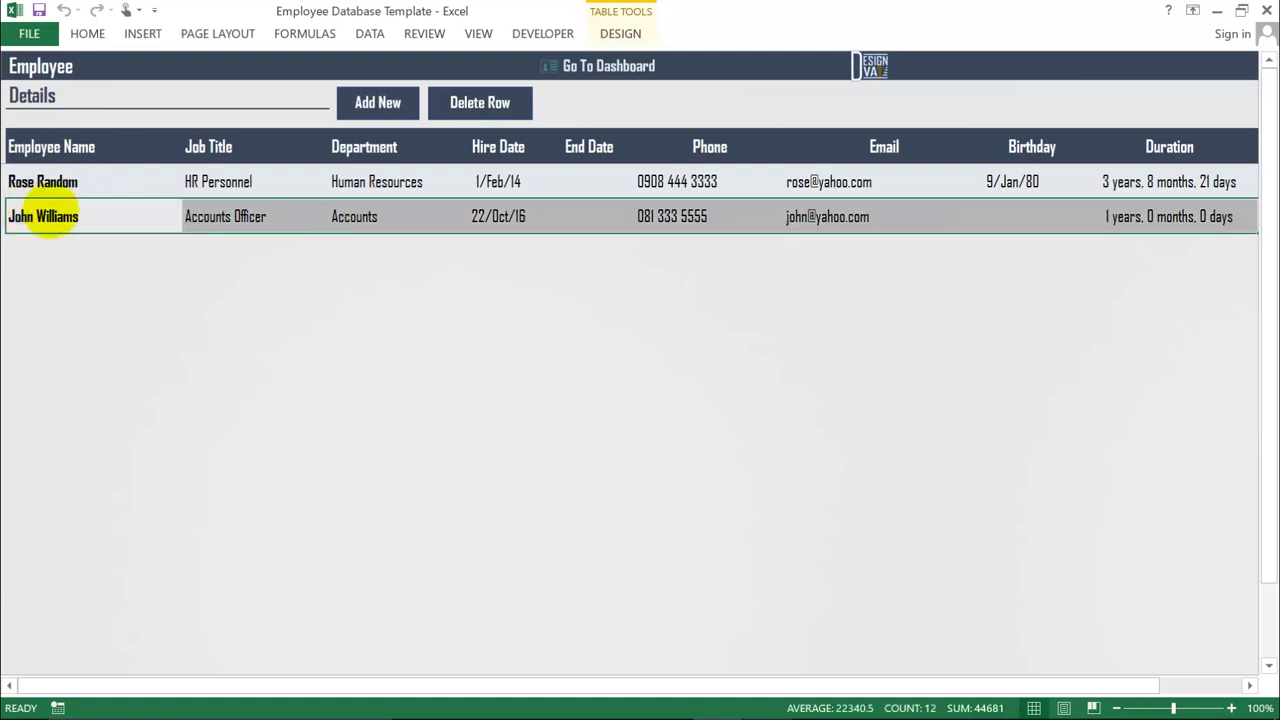
pyautogui.click(205, 216)
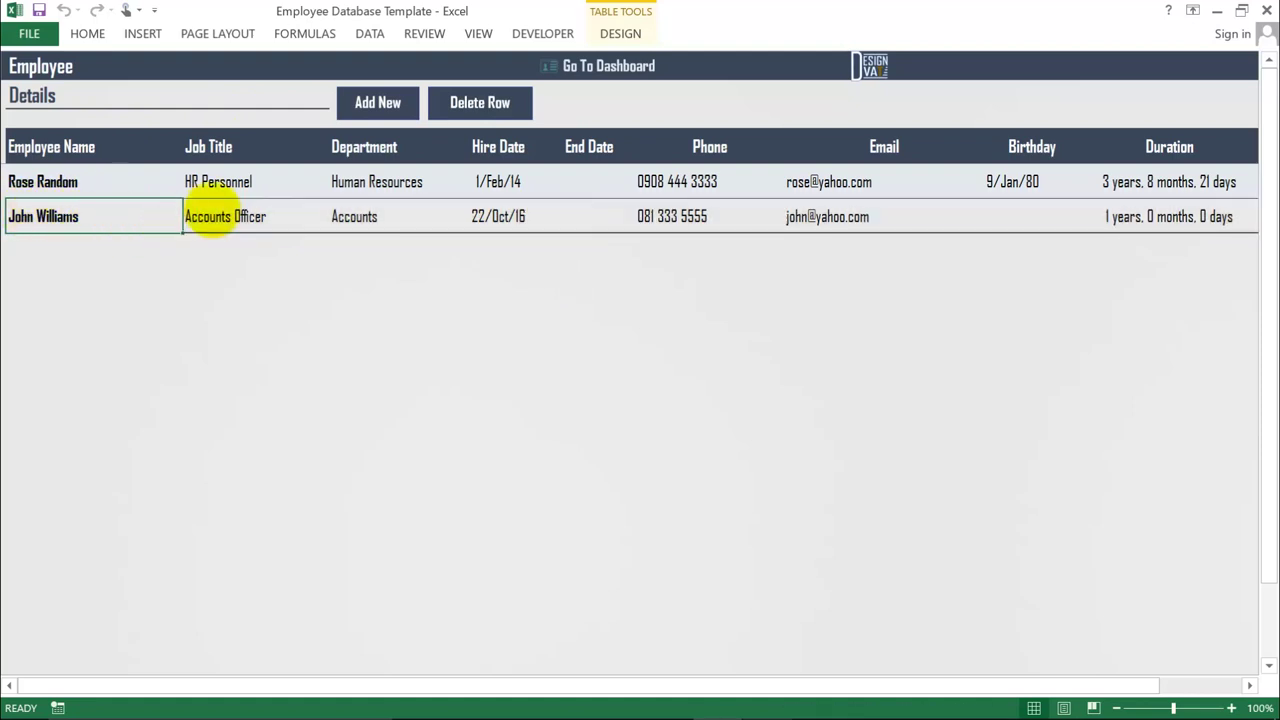
pyautogui.click(354, 216)
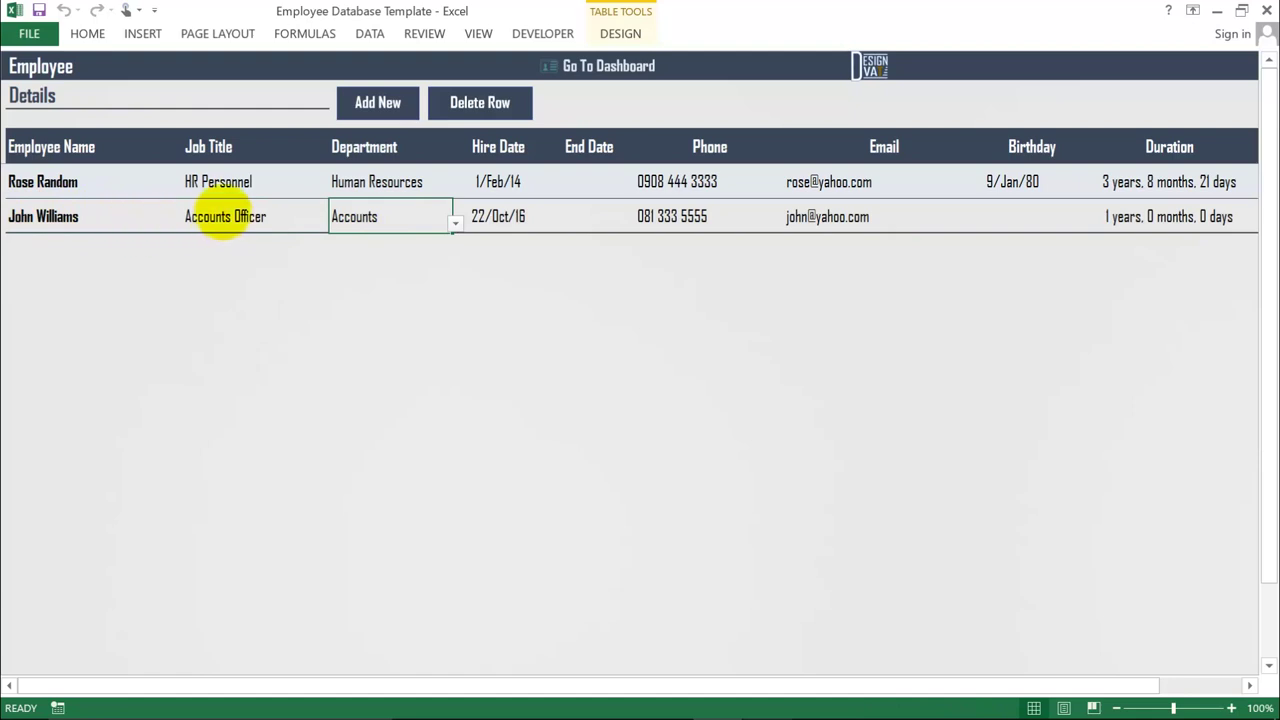
pyautogui.click(249, 218)
pyautogui.click(497, 217)
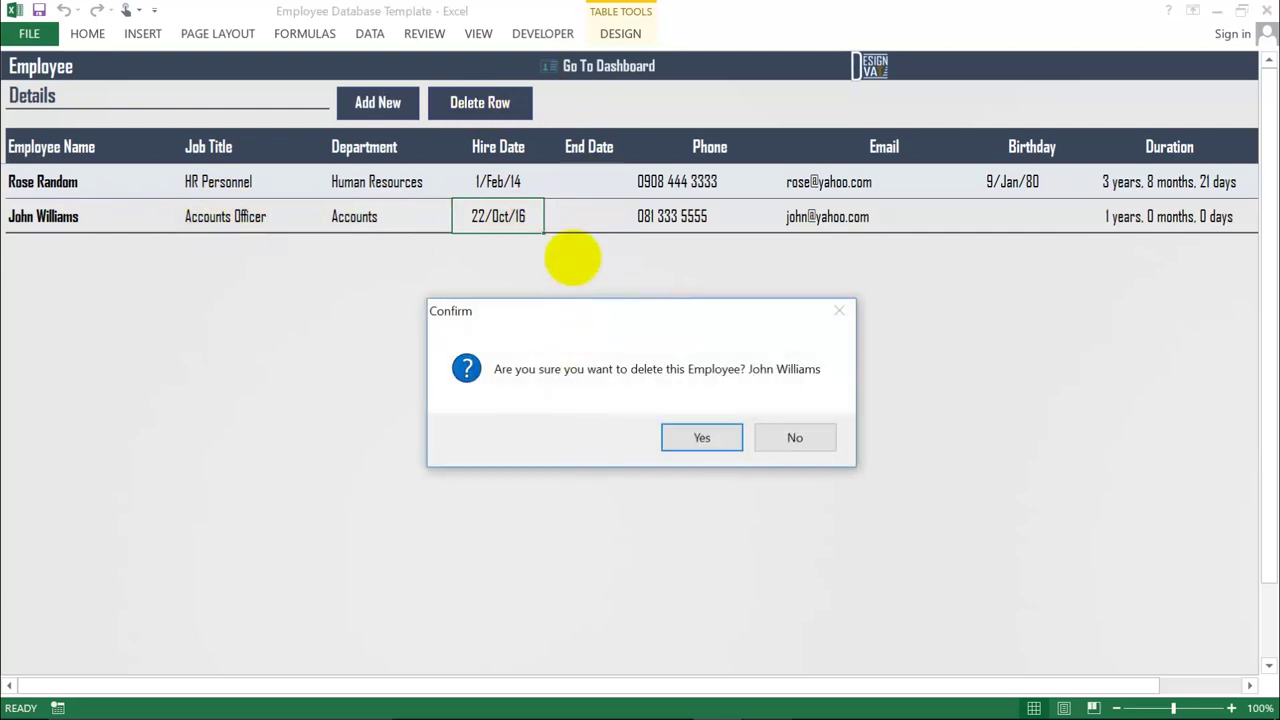
# - Delete the Accounts Officer row after one cancelled attempt, then return to the dashboard
pyautogui.moveTo(568, 306); pyautogui.dragTo(560, 200)
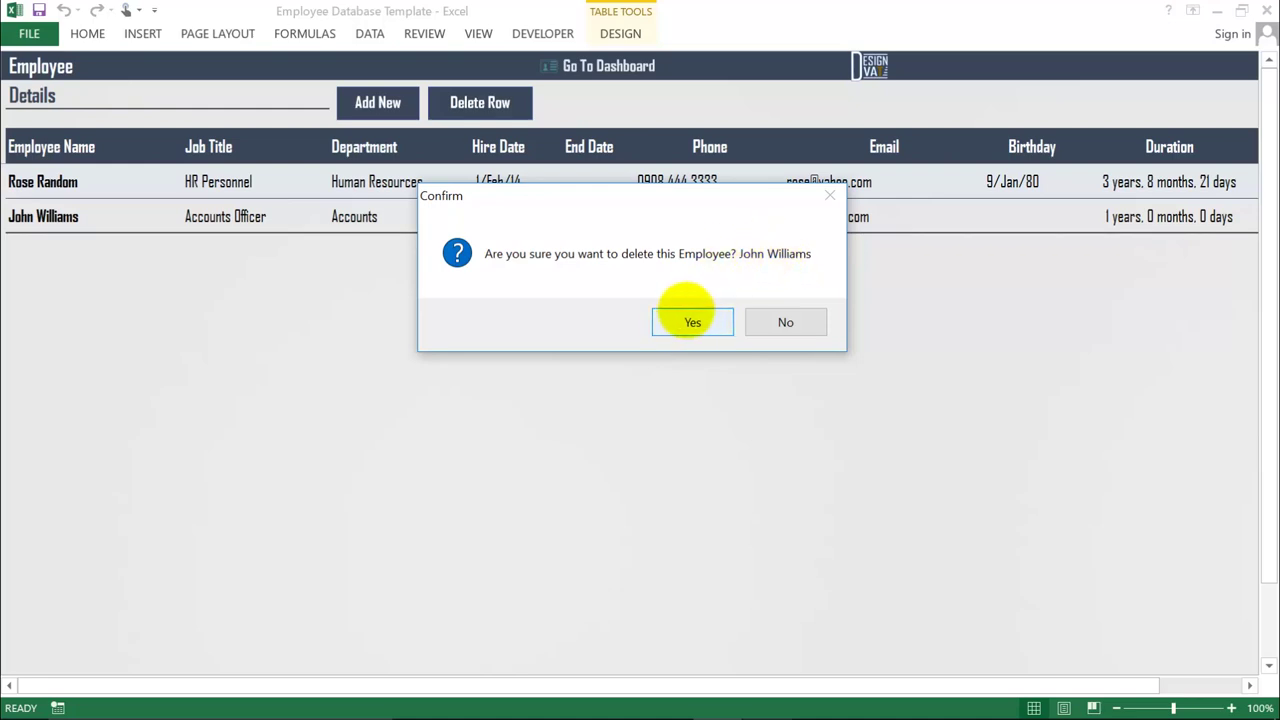
pyautogui.click(785, 322)
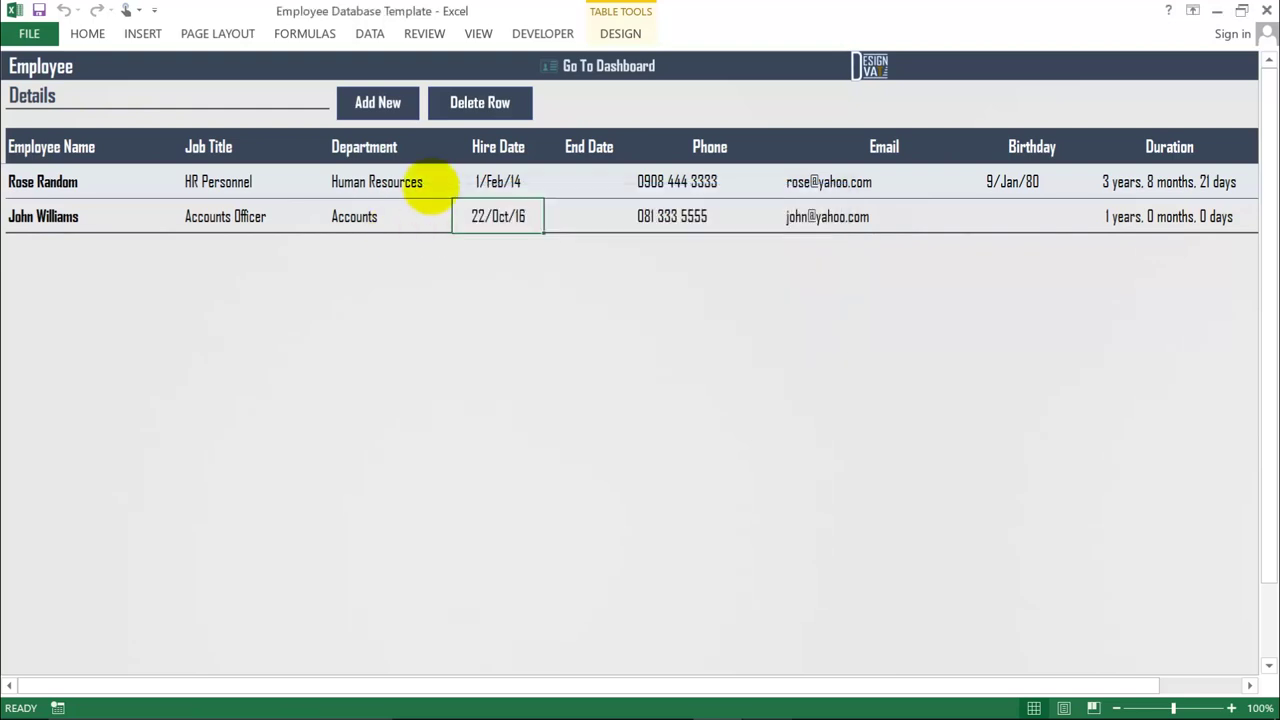
pyautogui.click(480, 103)
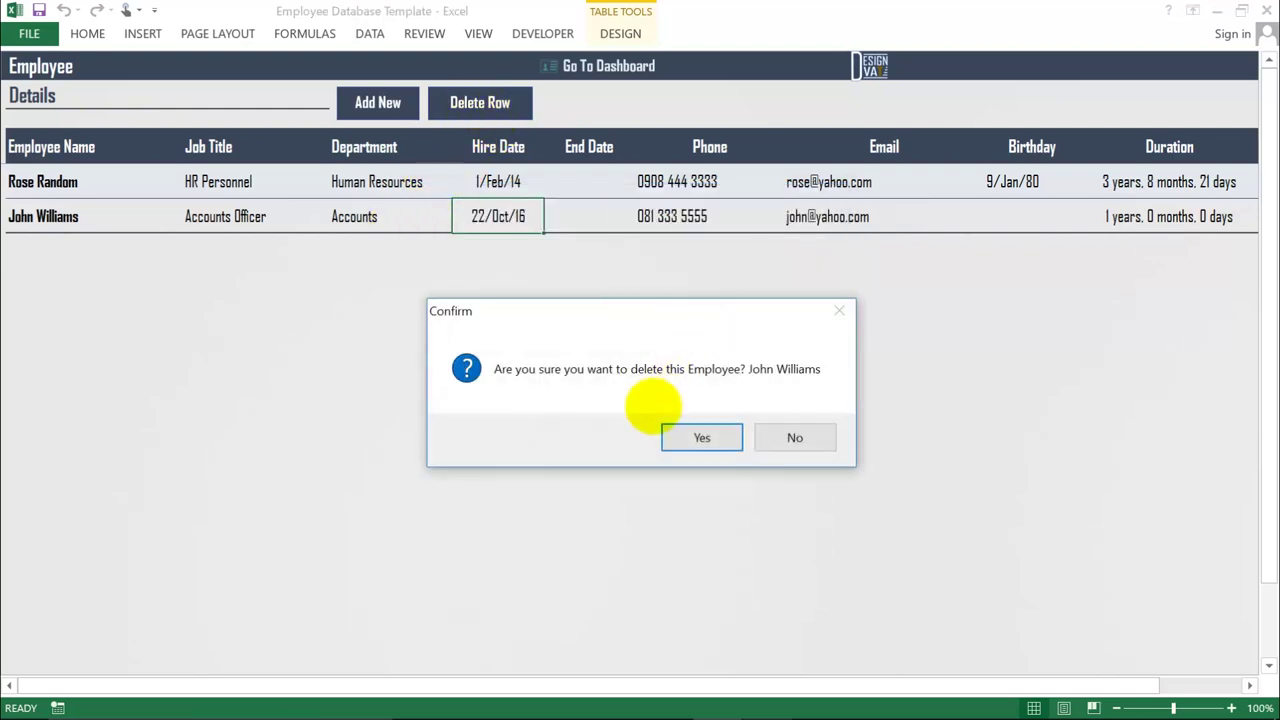
pyautogui.click(698, 437)
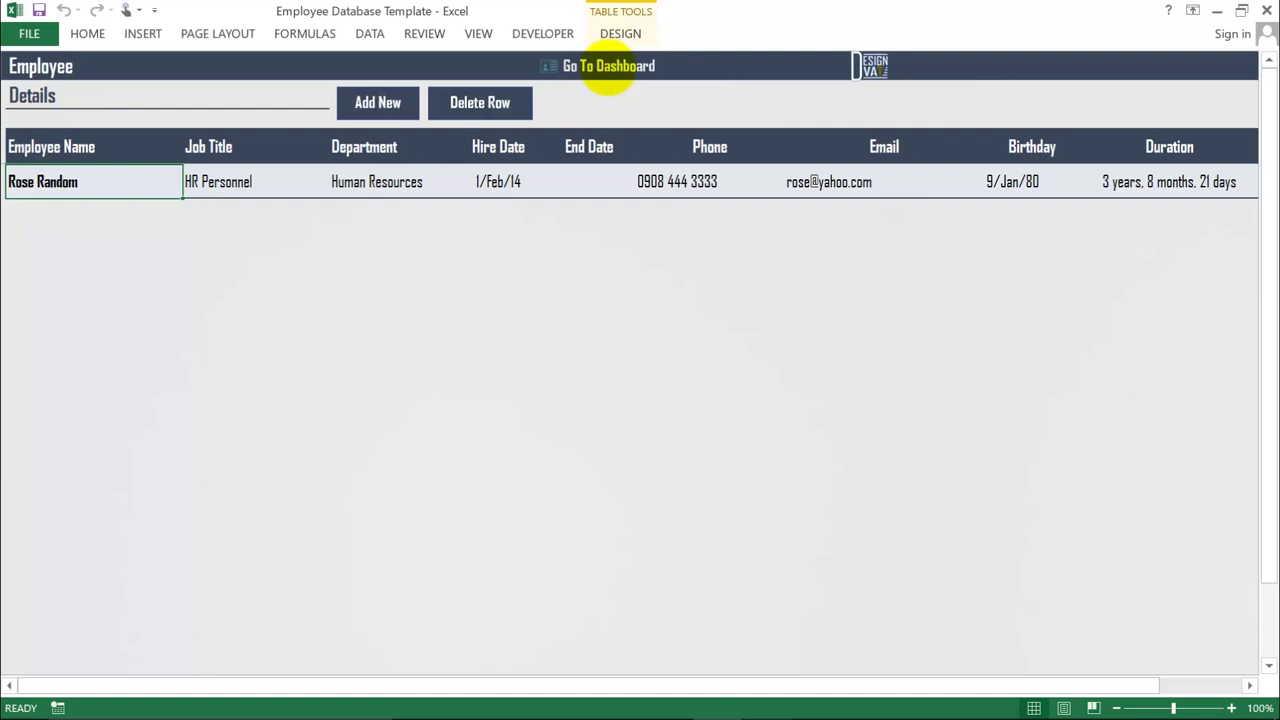
pyautogui.click(608, 66)
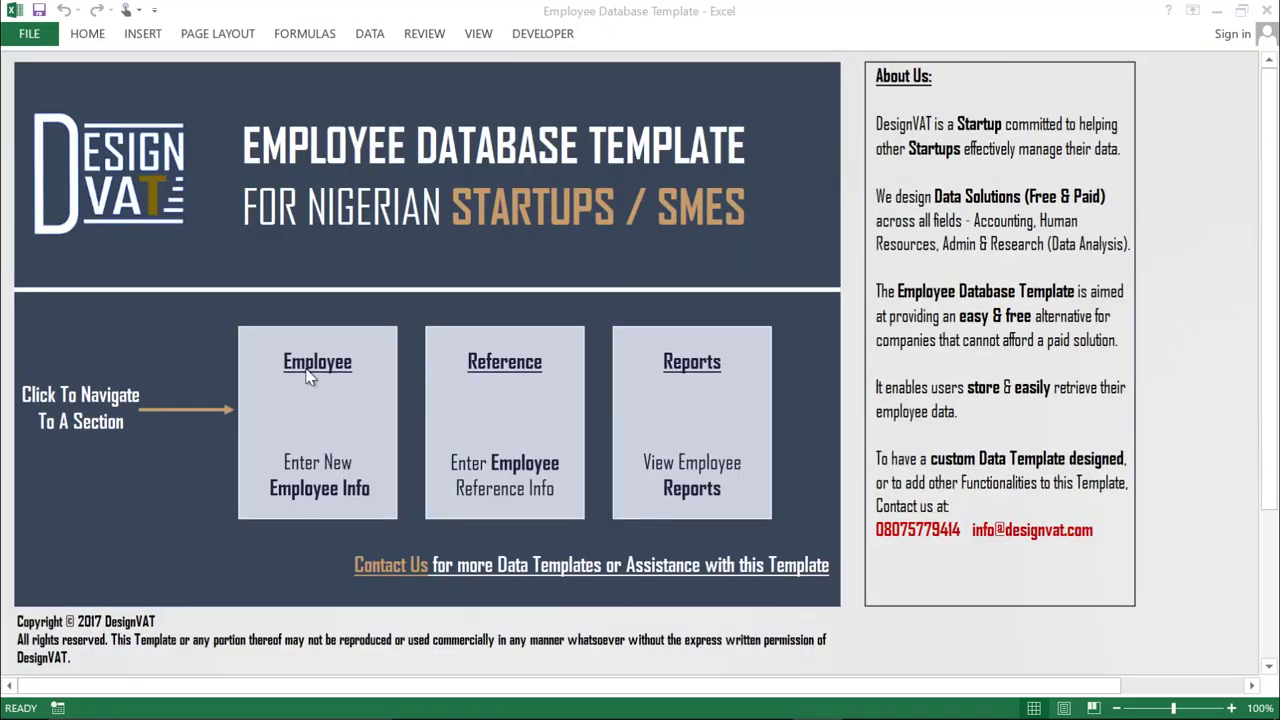
# - Open the References sheet from the dashboard's Reference tile
pyautogui.click(316, 415)
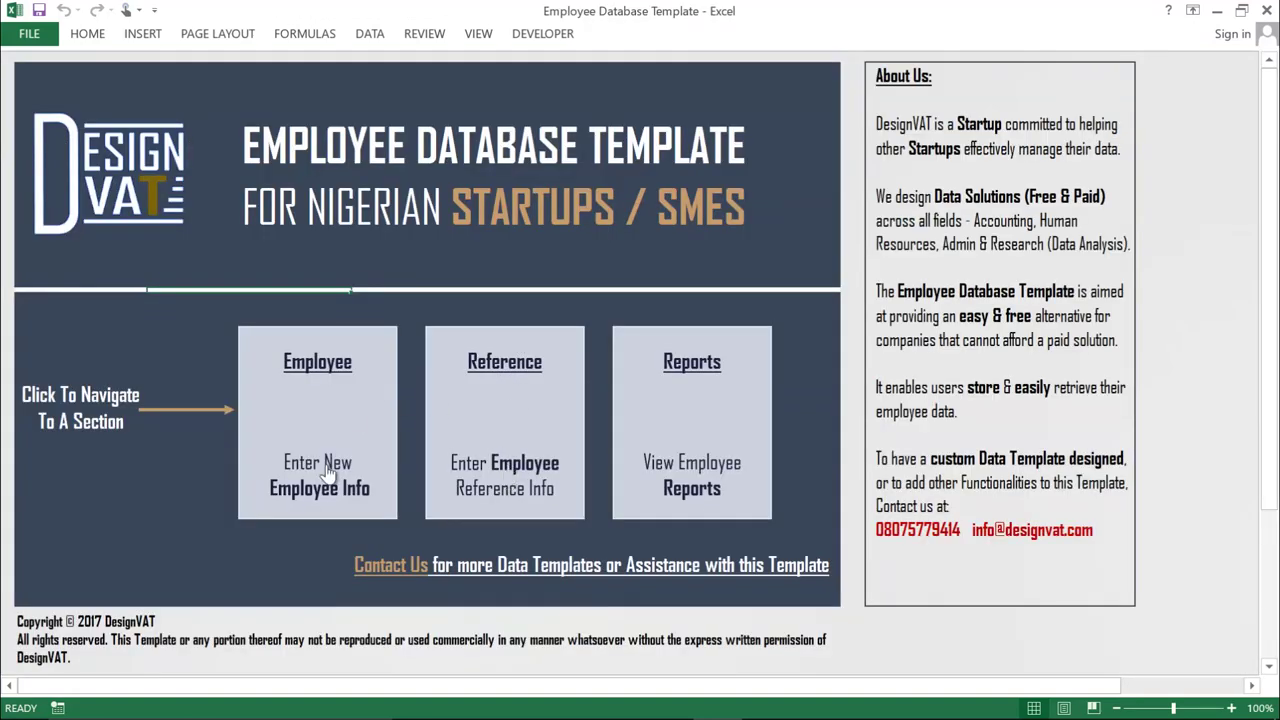
pyautogui.click(501, 392)
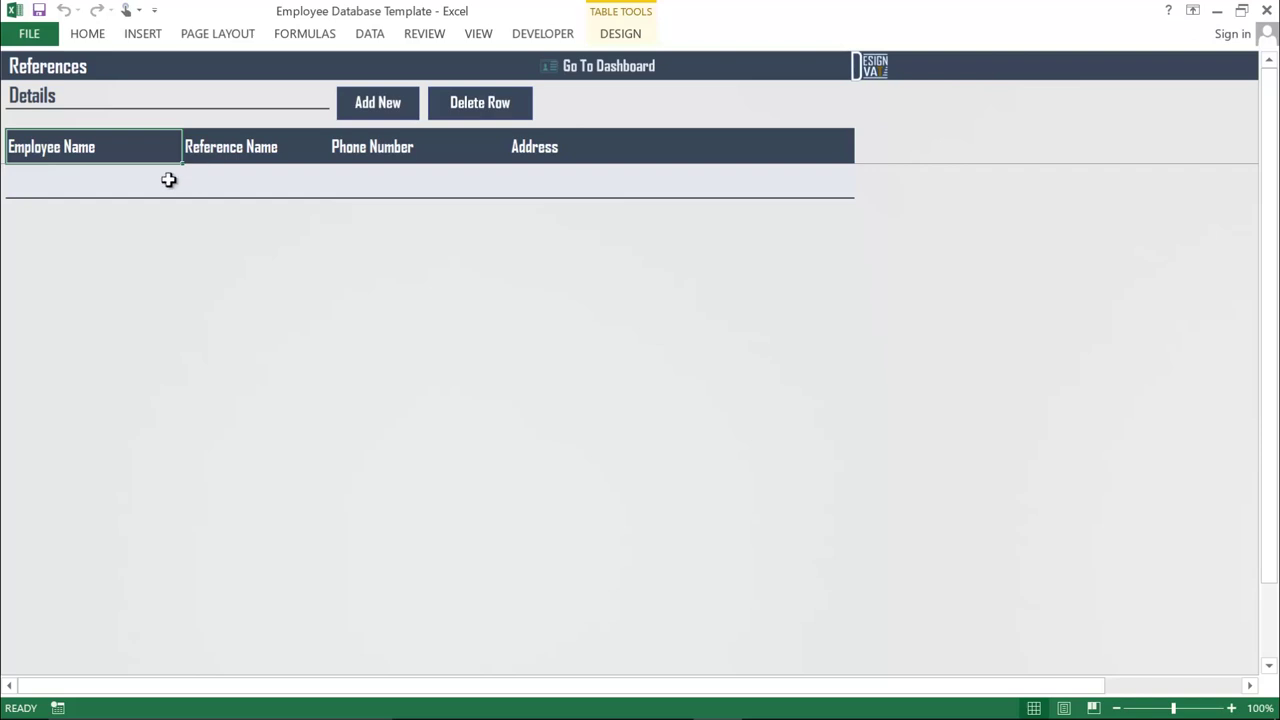
# - Add a reference for the remaining employee with the referee's name, phone number and address
pyautogui.click(99, 183)
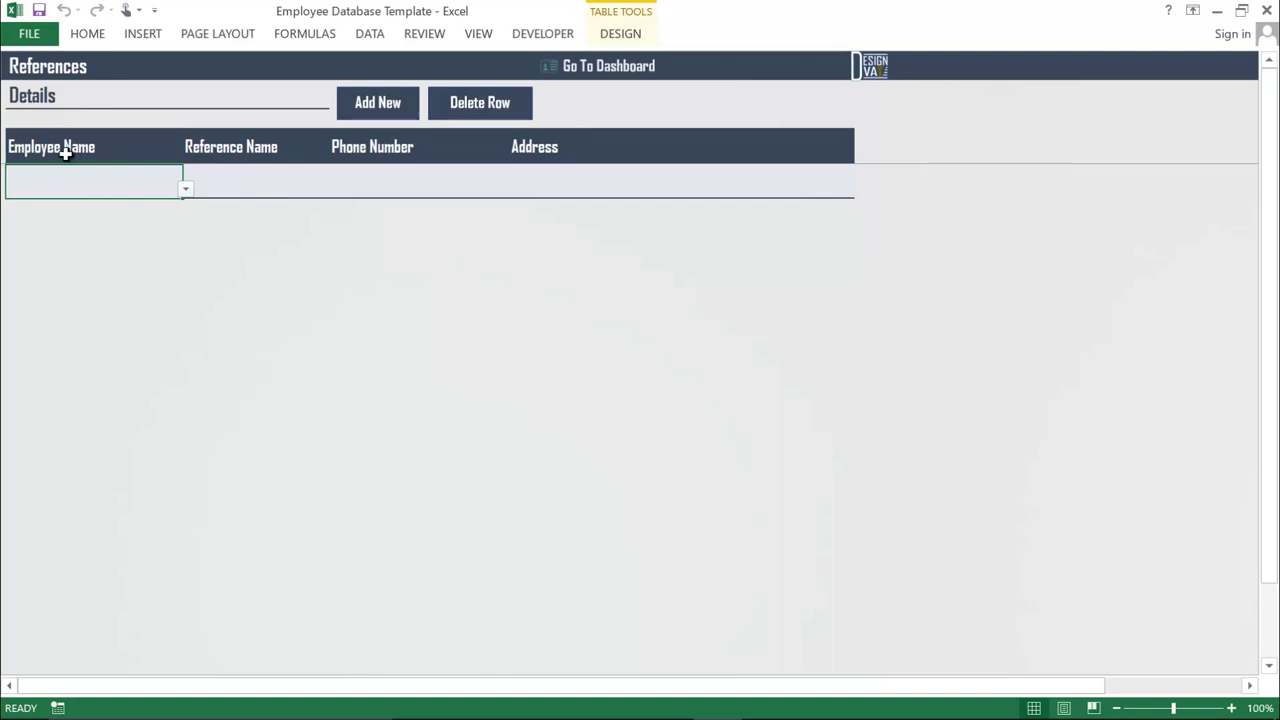
pyautogui.click(185, 189)
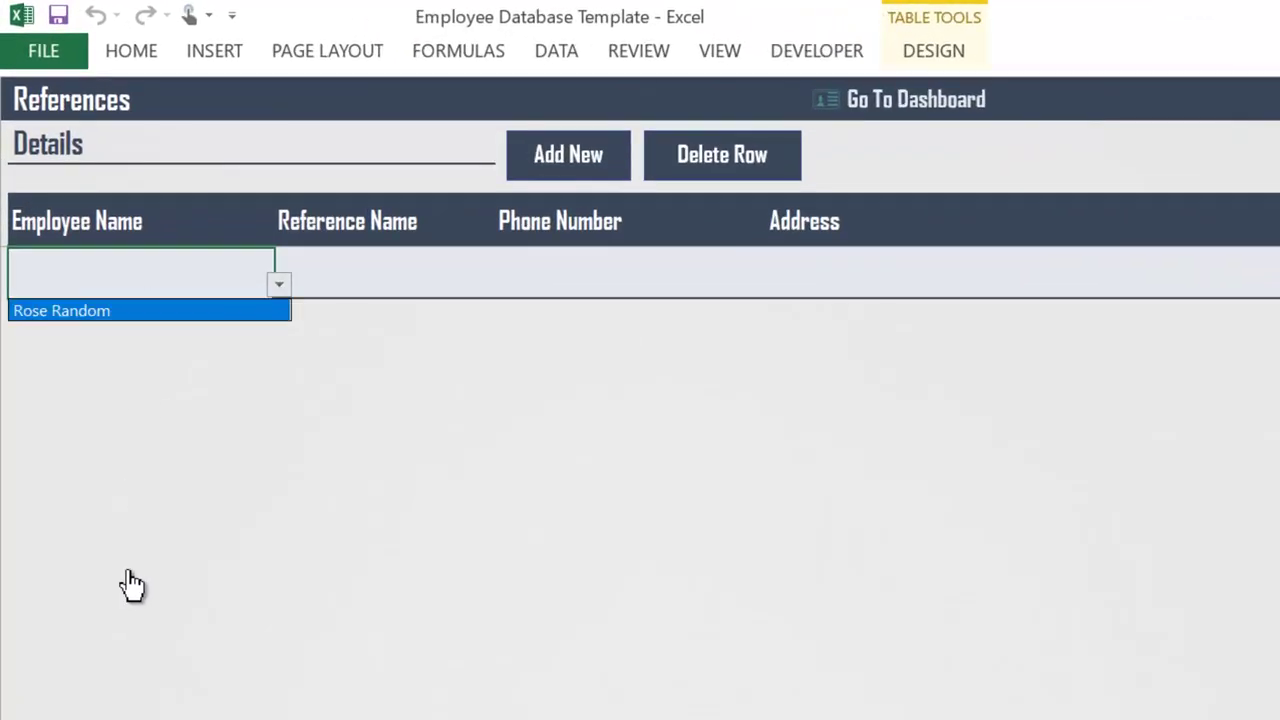
pyautogui.click(95, 312)
pyautogui.press('Tab')
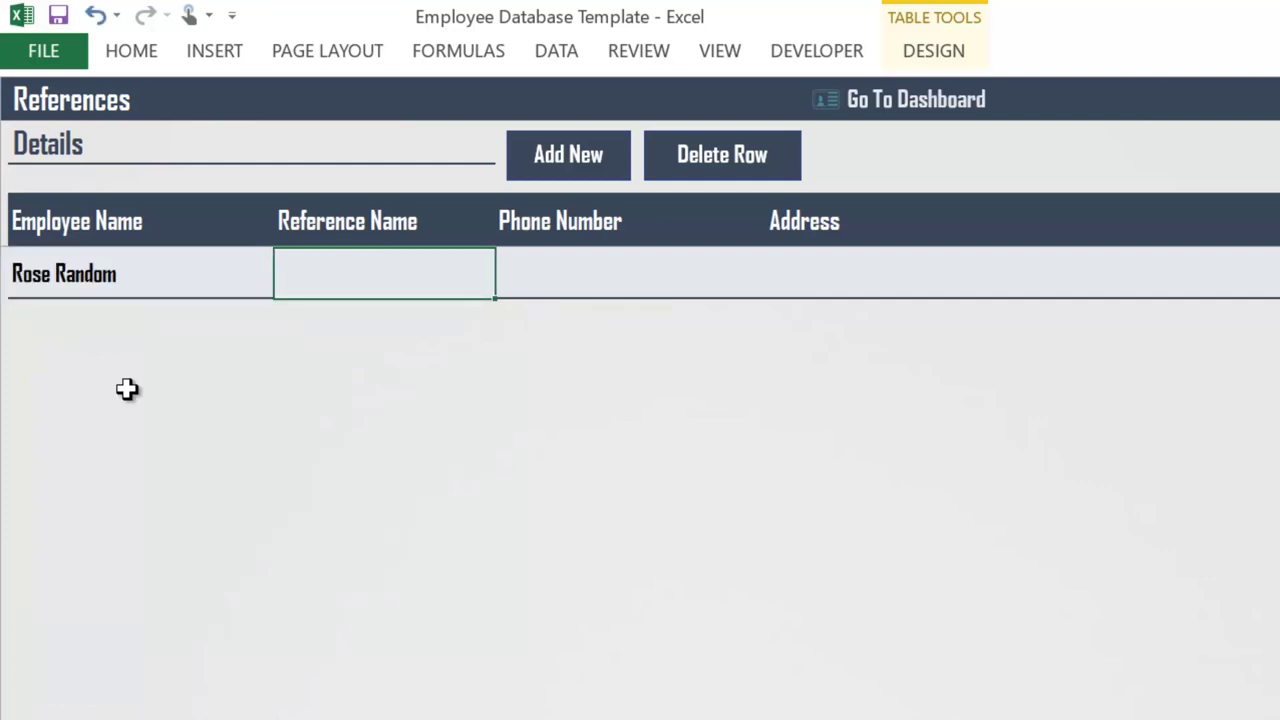
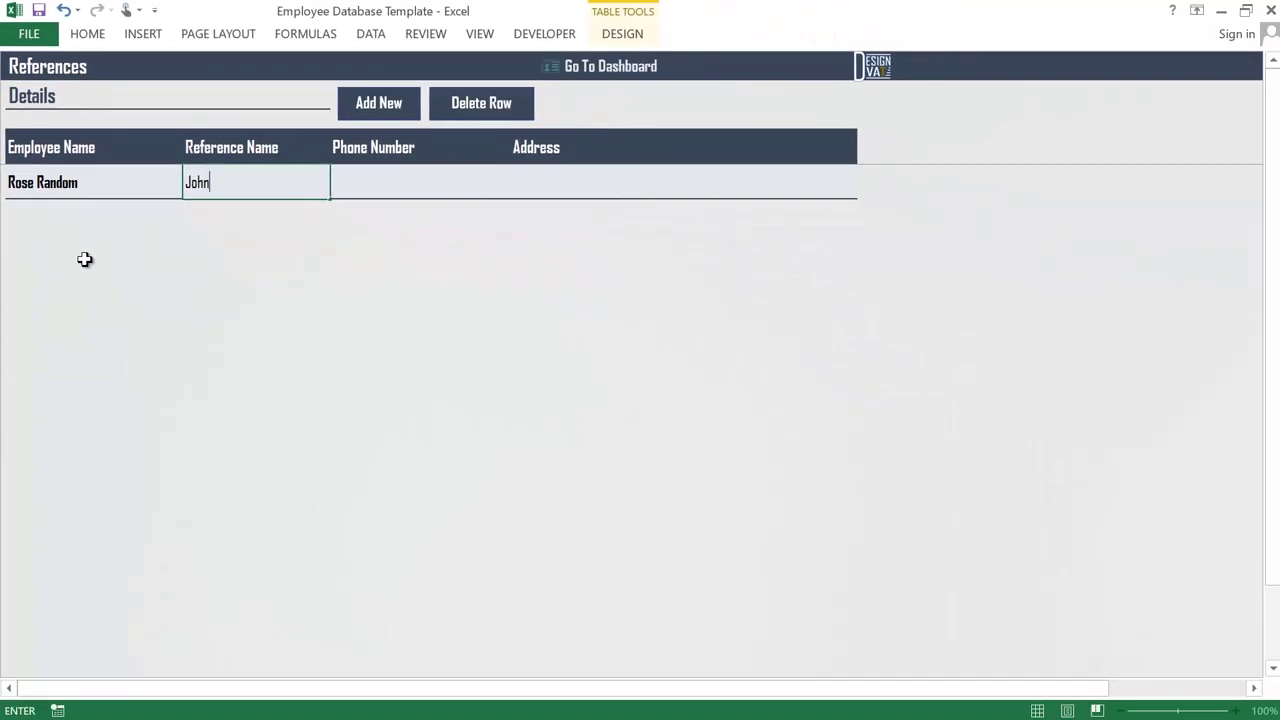
pyautogui.press('Tab')
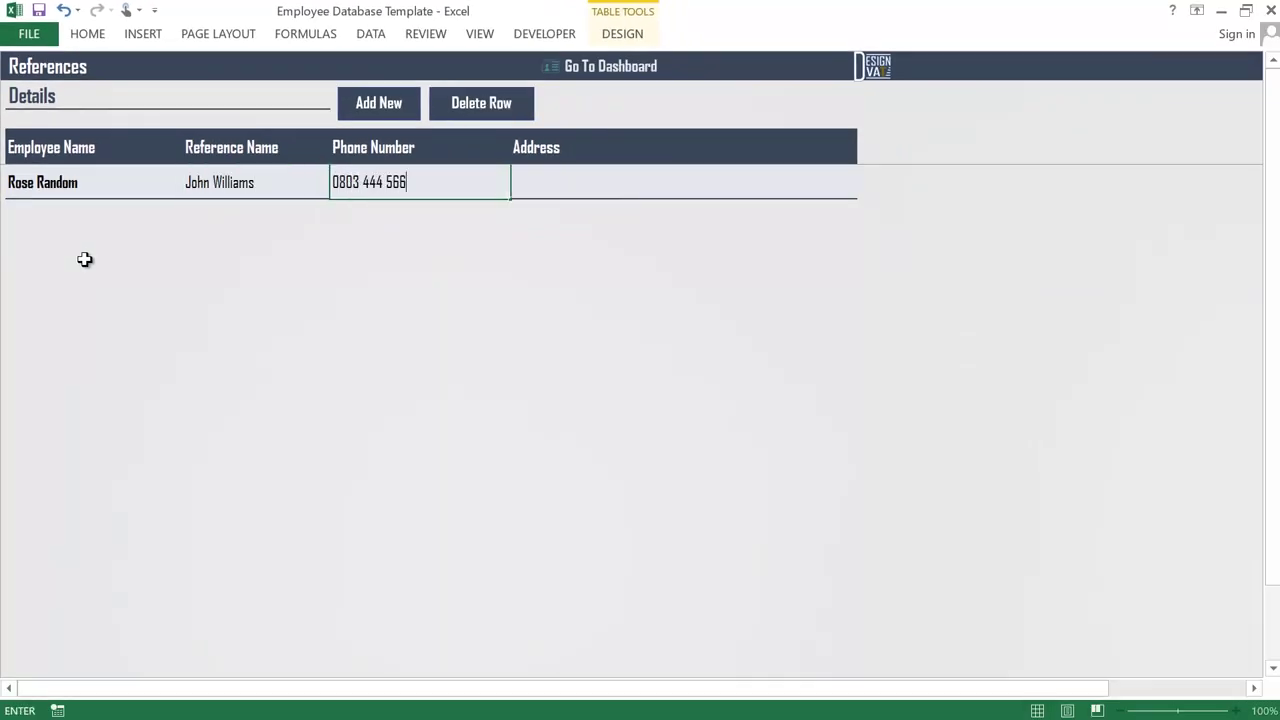
pyautogui.press('Tab')
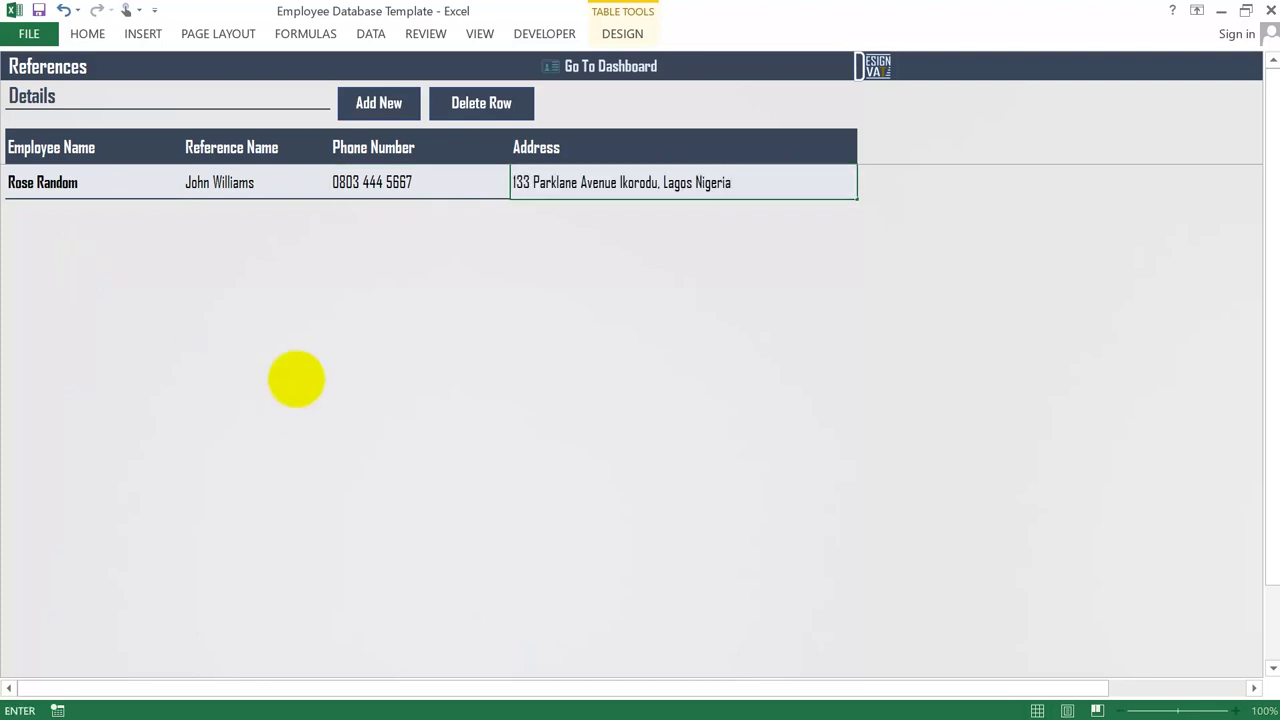
pyautogui.click(297, 380)
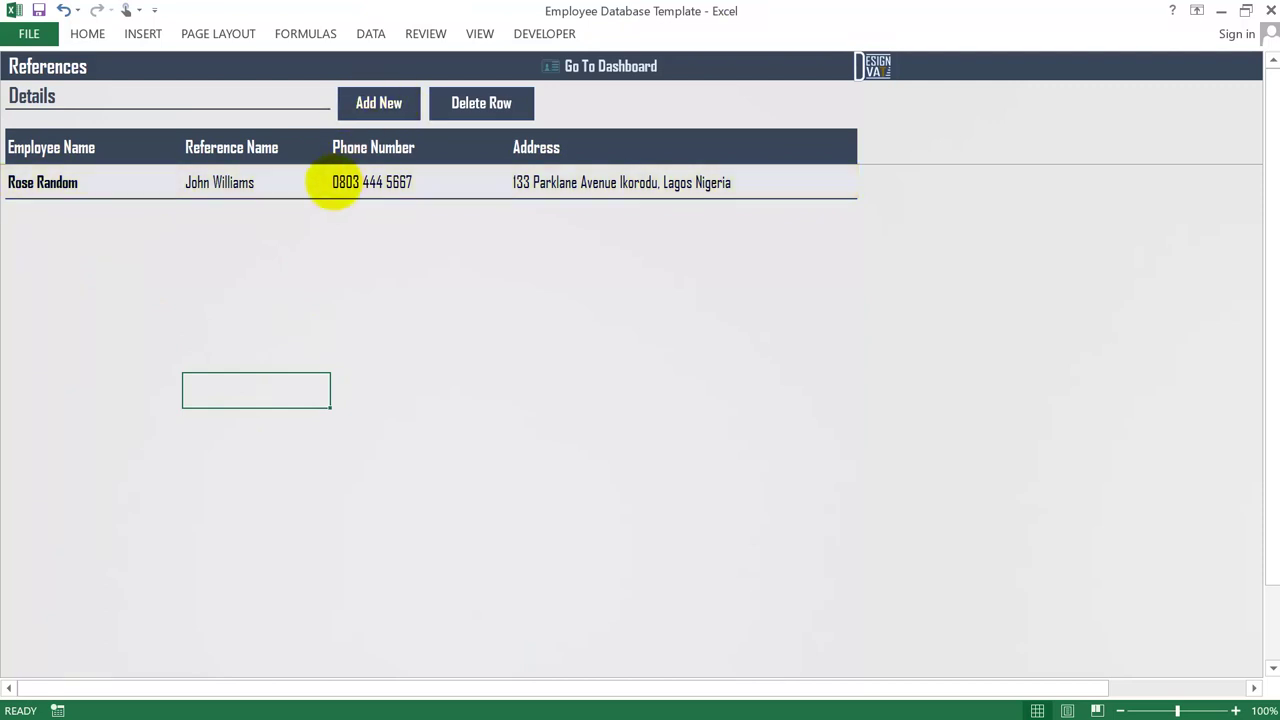
# - Add a second reference row for the same employee with another referee's name, phone and address
pyautogui.click(20, 214)
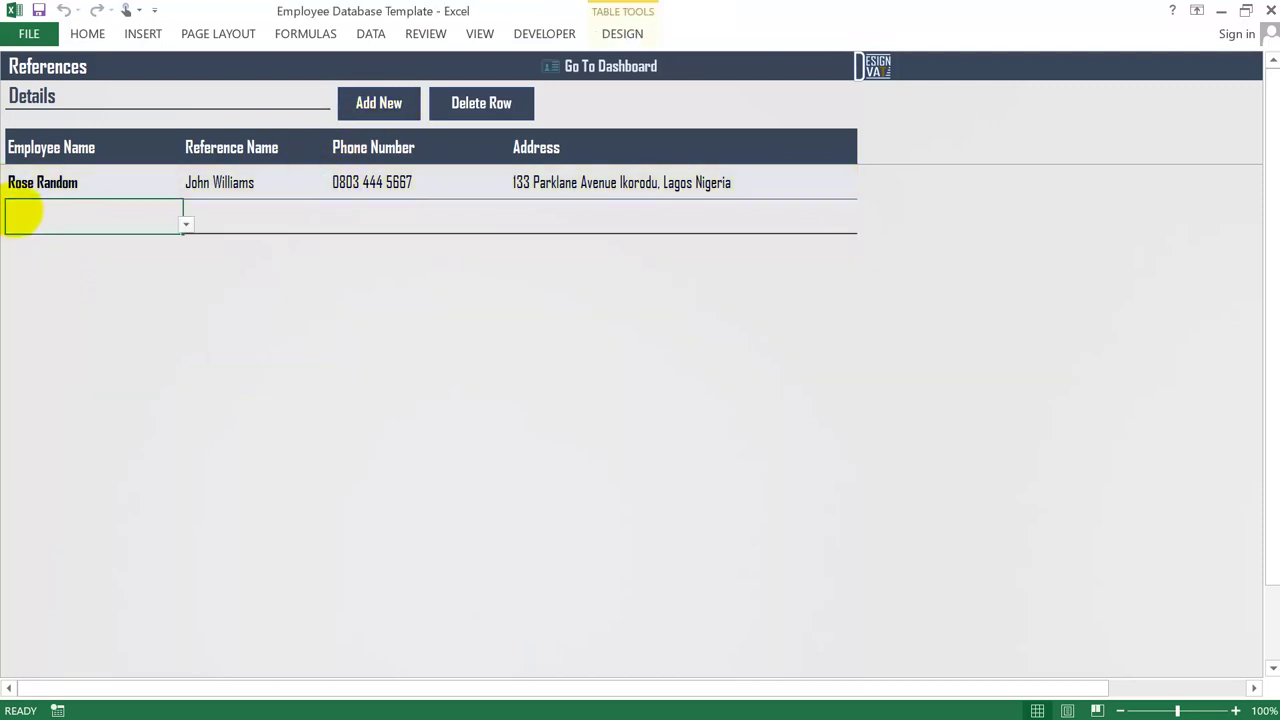
pyautogui.click(185, 224)
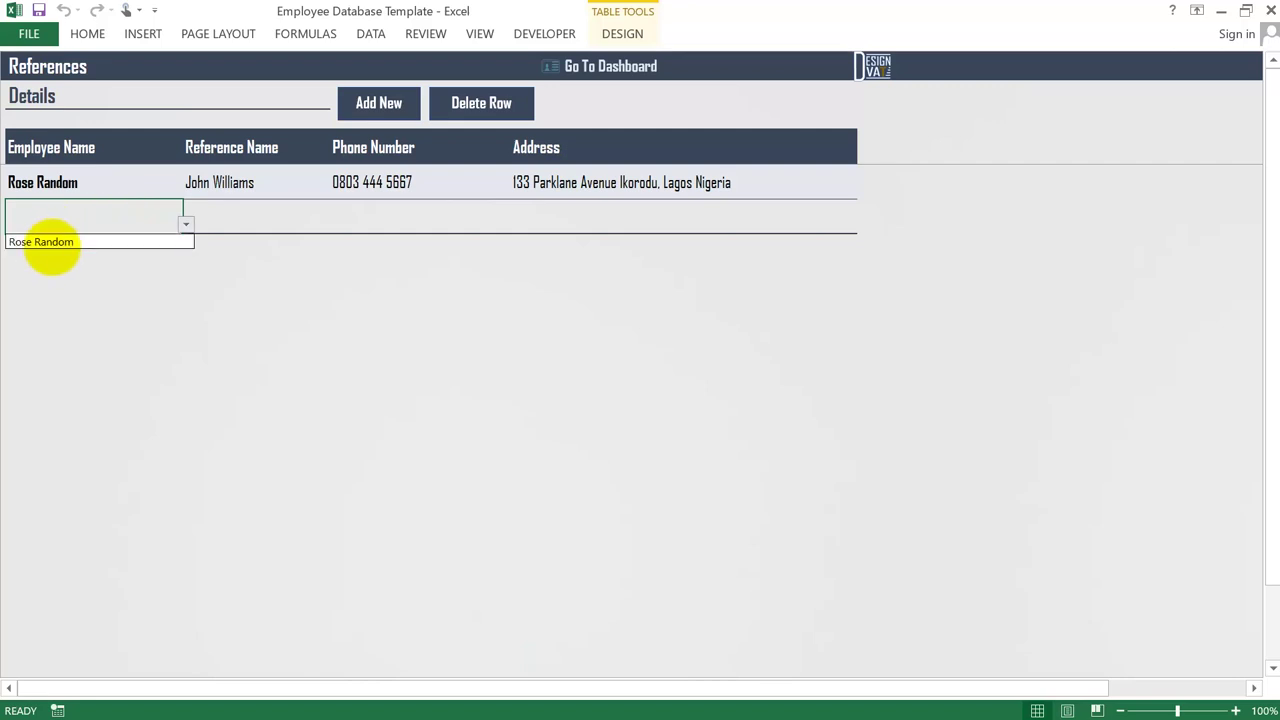
pyautogui.click(46, 240)
pyautogui.click(213, 210)
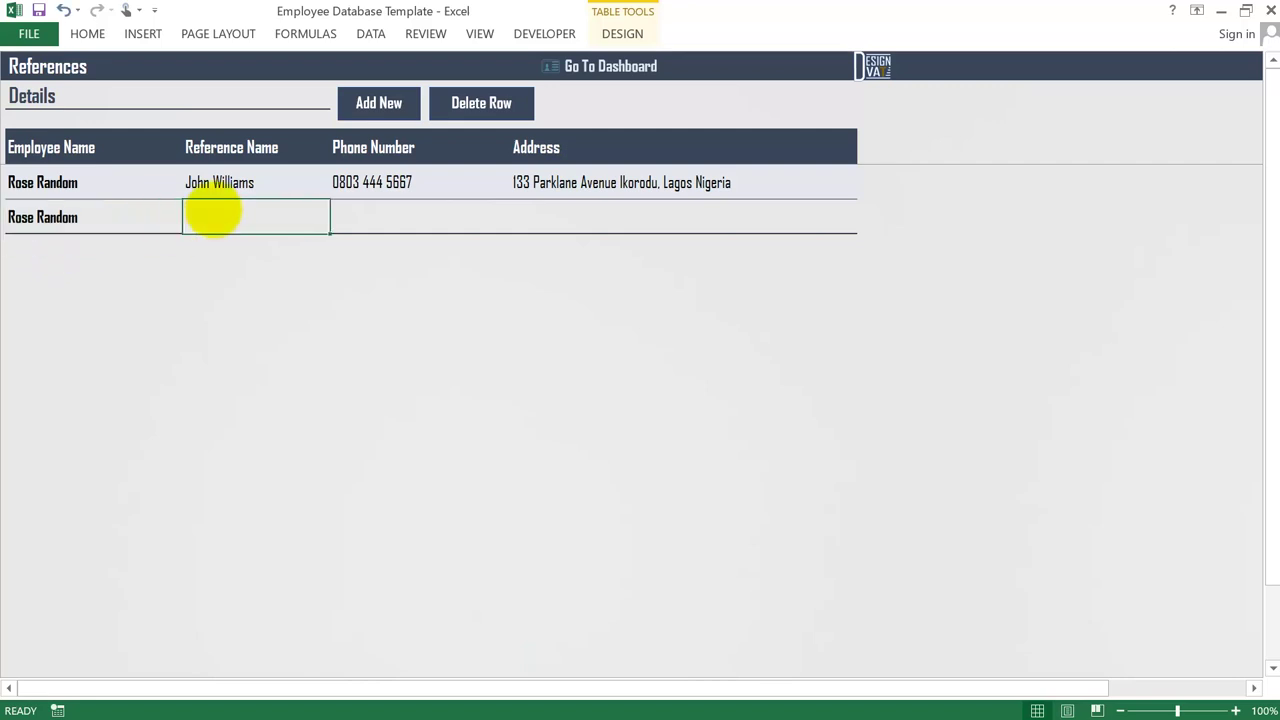
pyautogui.press('Tab')
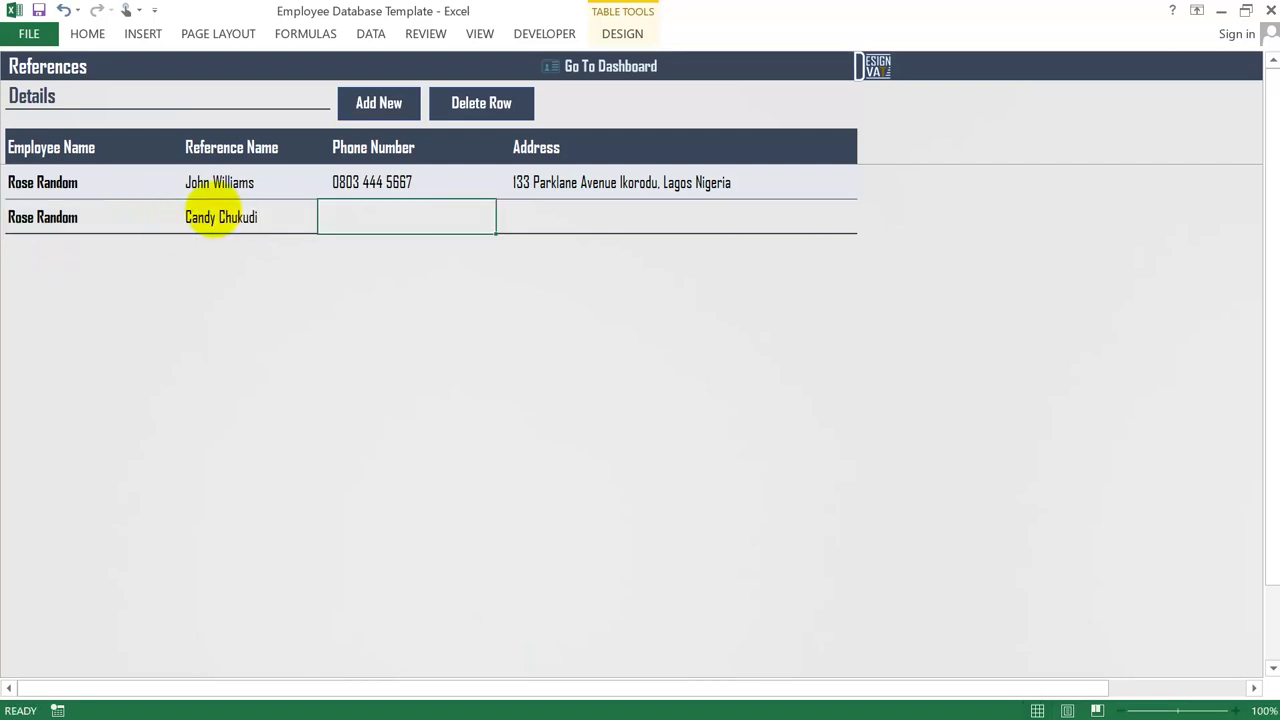
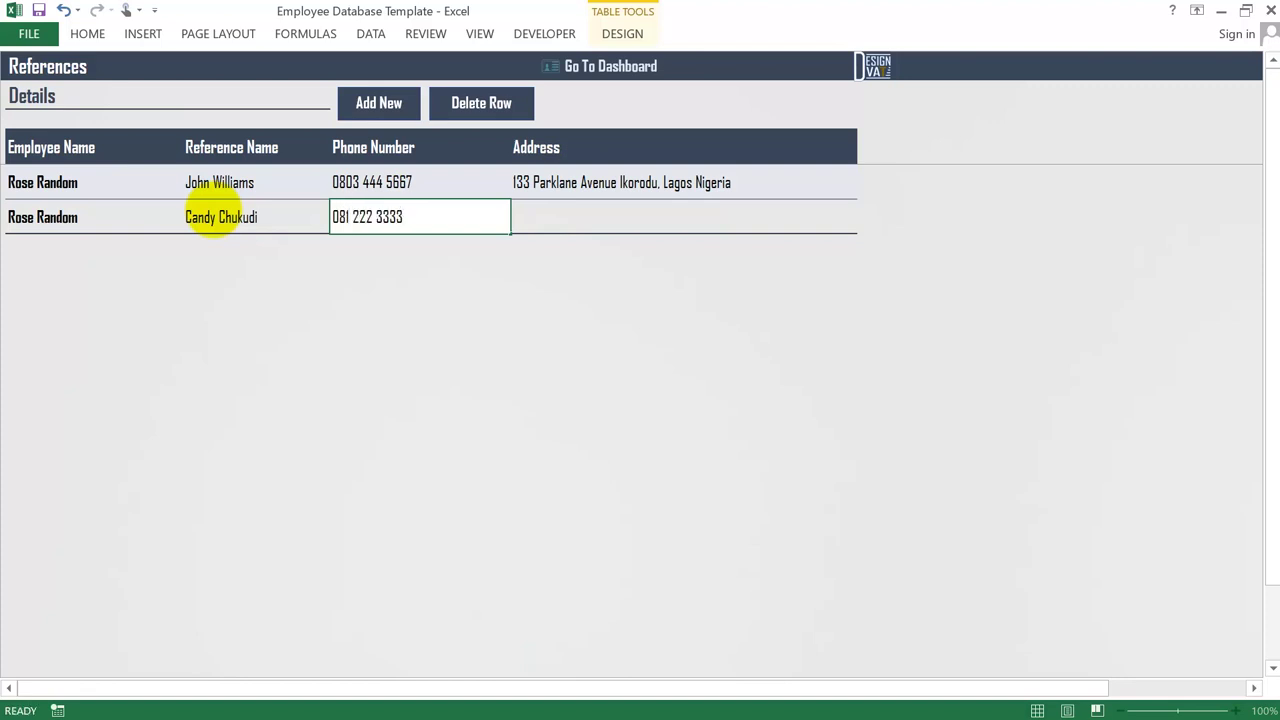
pyautogui.press('Tab')
pyautogui.click(323, 276)
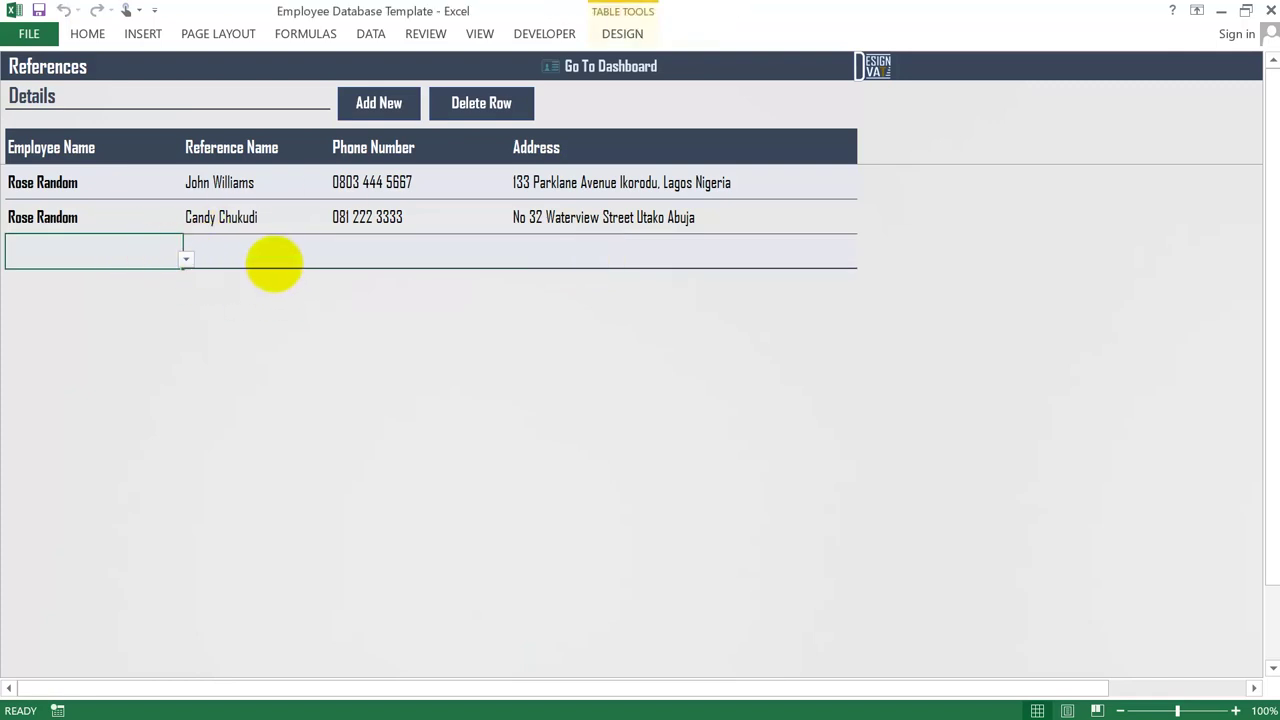
pyautogui.press('Tab')
pyautogui.press('Tab')
# - Delete the blank third row from the References table
pyautogui.click(476, 98)
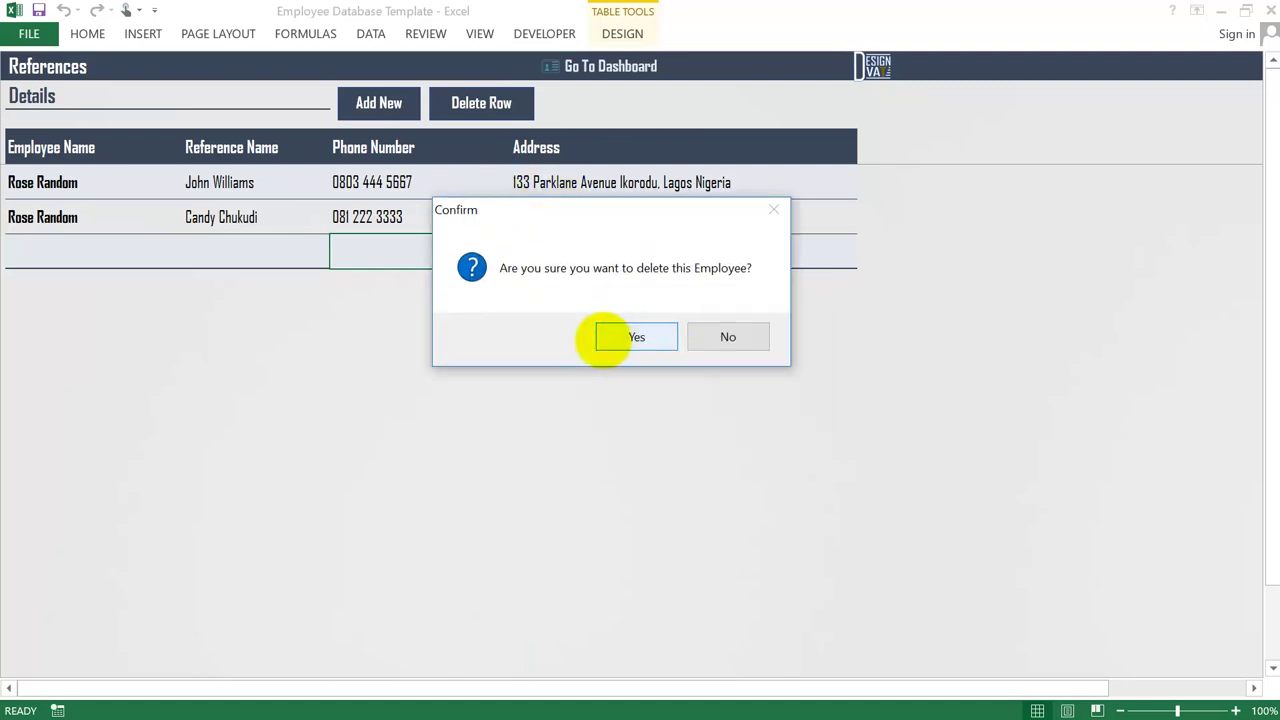
pyautogui.click(609, 337)
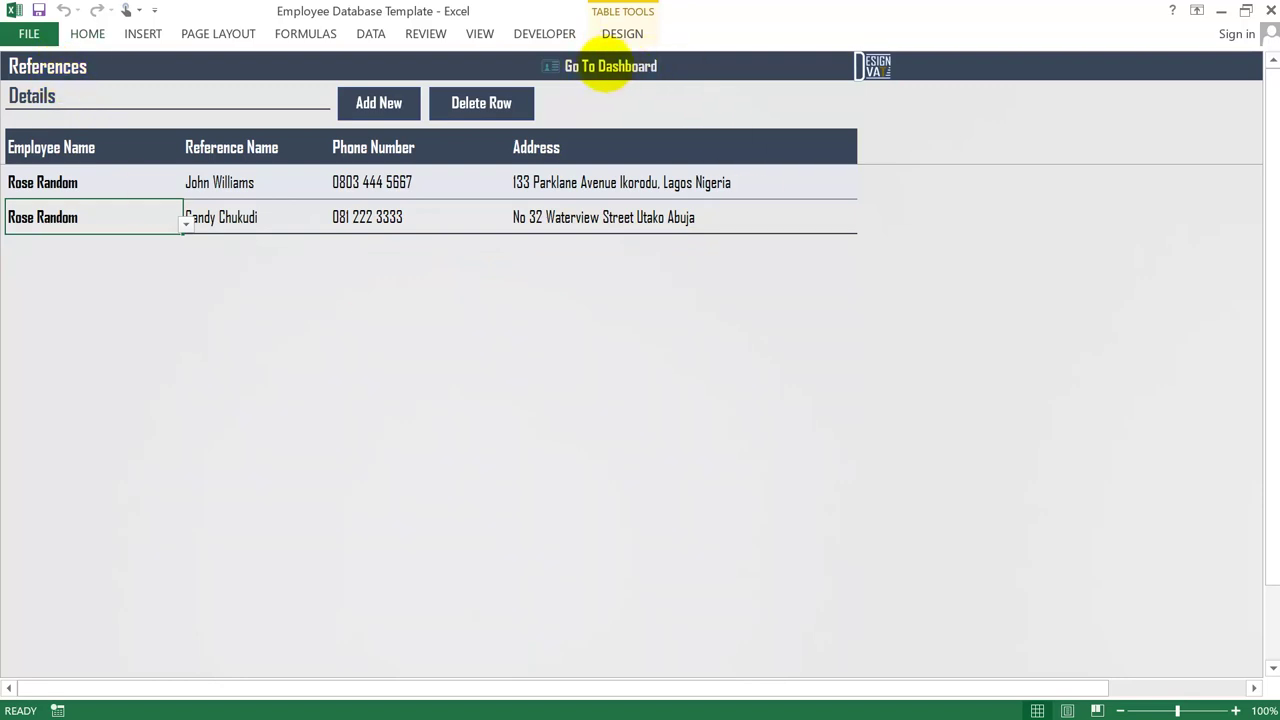
# - Go back to the dashboard and open the Reports sheet listing the five reports
pyautogui.click(643, 64)
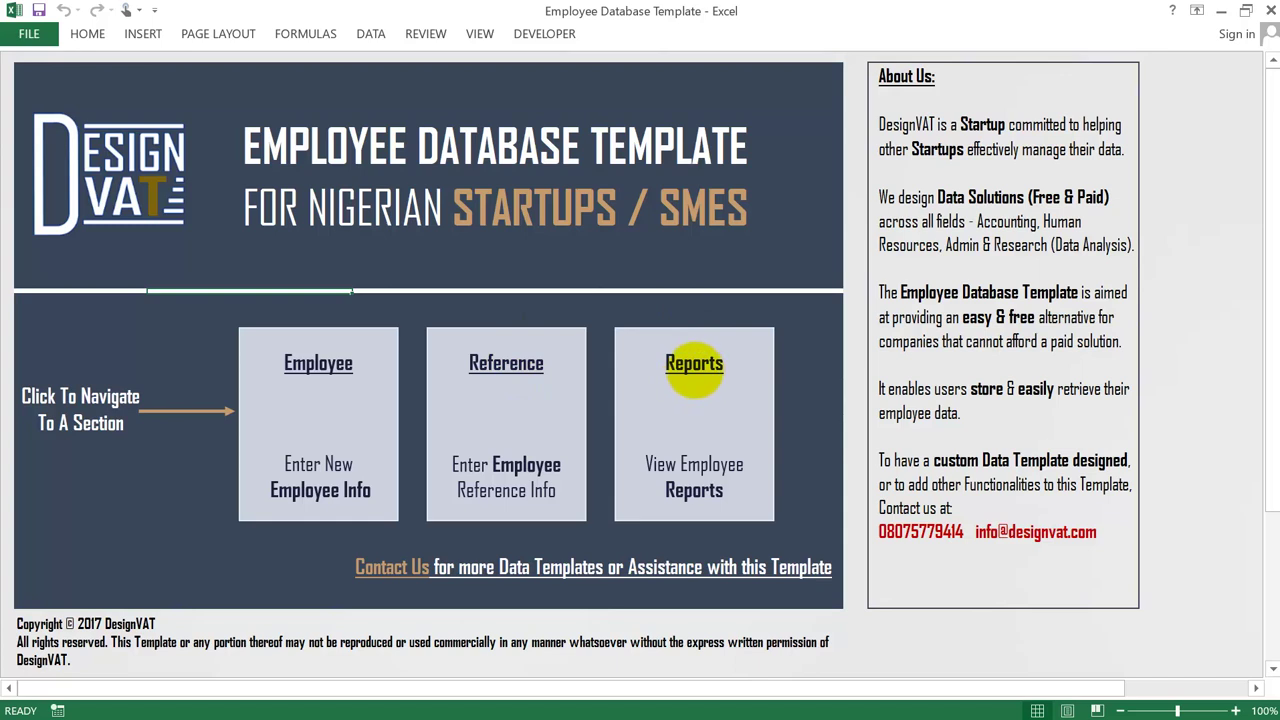
pyautogui.click(709, 394)
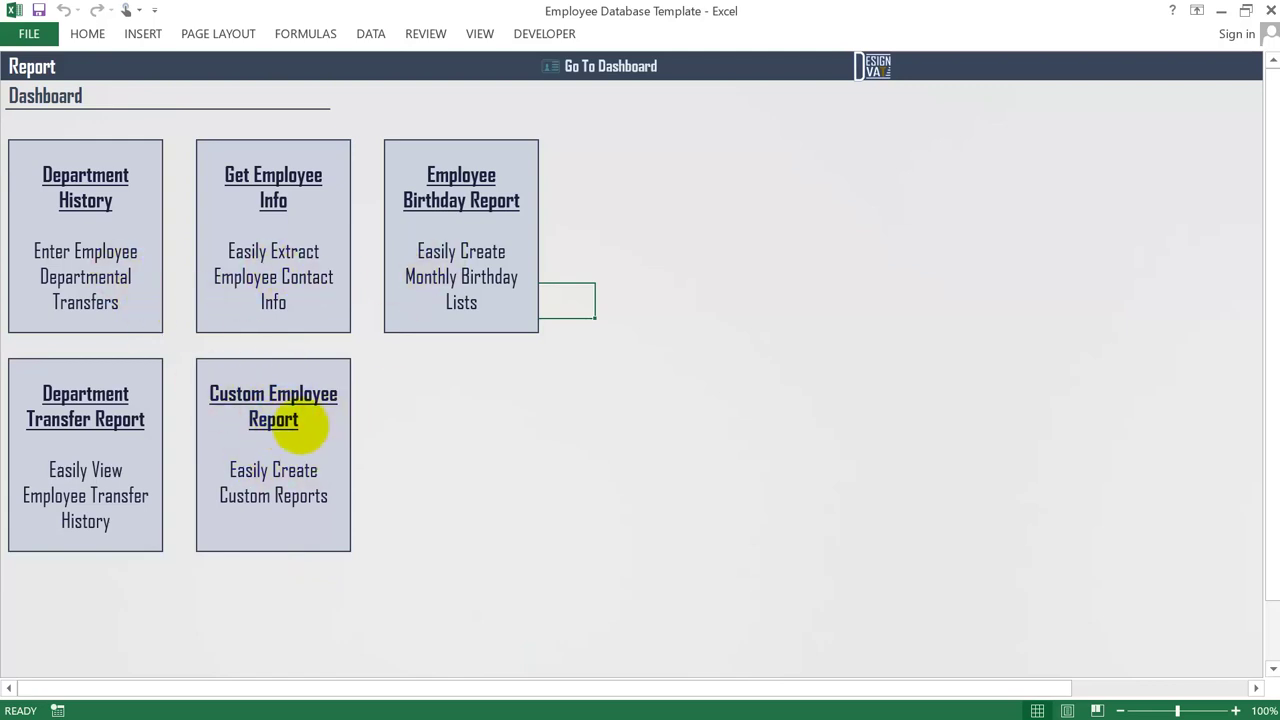
# - Return to the dashboard and open the sample-data workbook's Employee sheet with twelve records
pyautogui.click(625, 69)
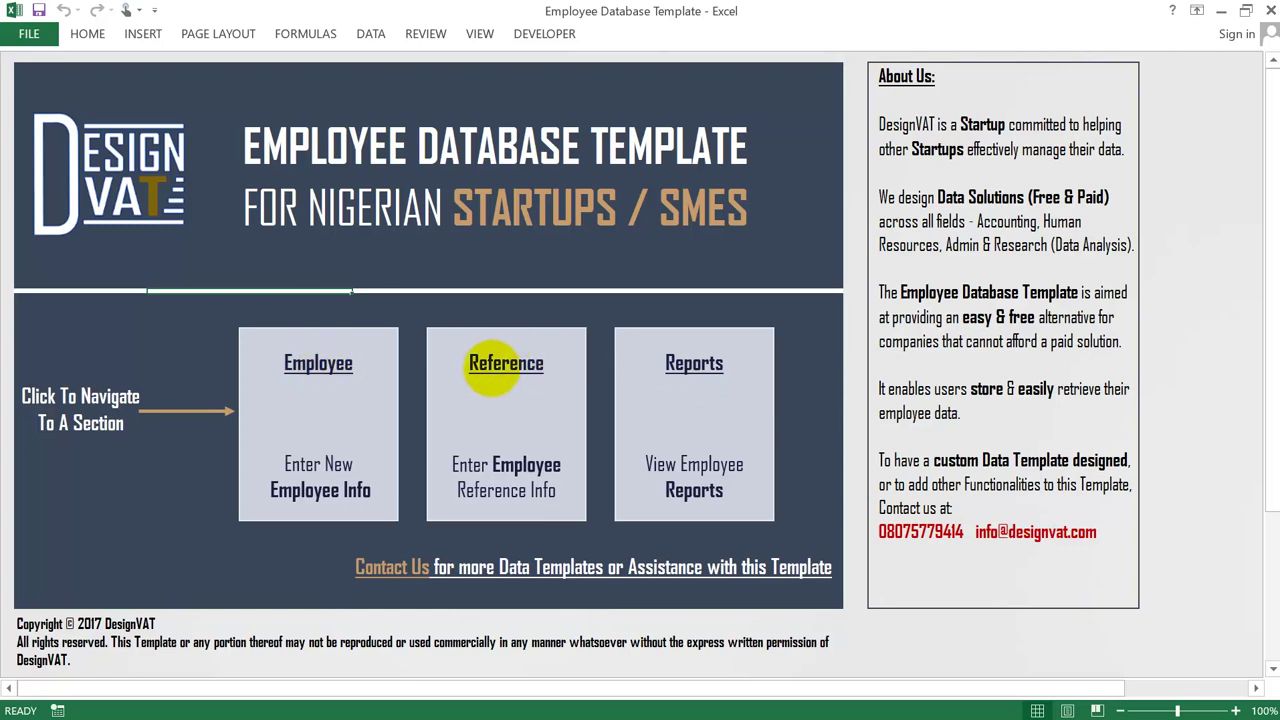
pyautogui.click(708, 364)
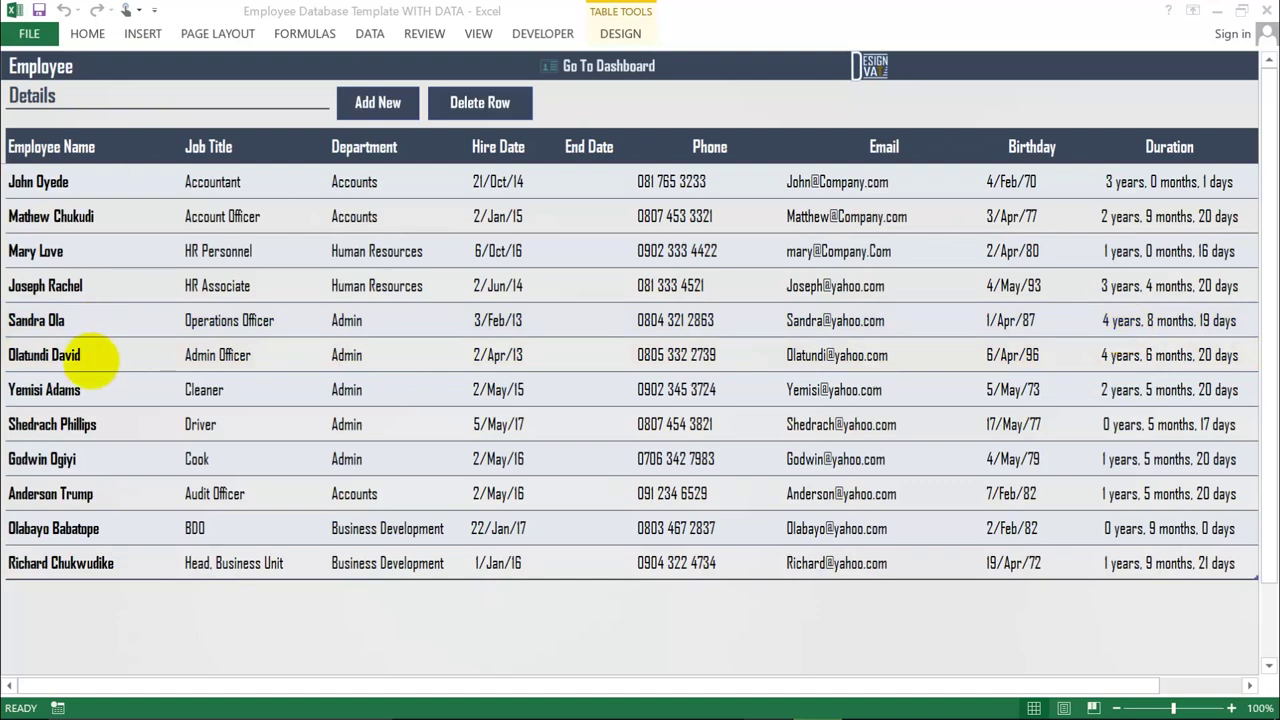
# - Leave the Employee sheet and open Department History through the dashboard's Reports section
pyautogui.click(28, 392)
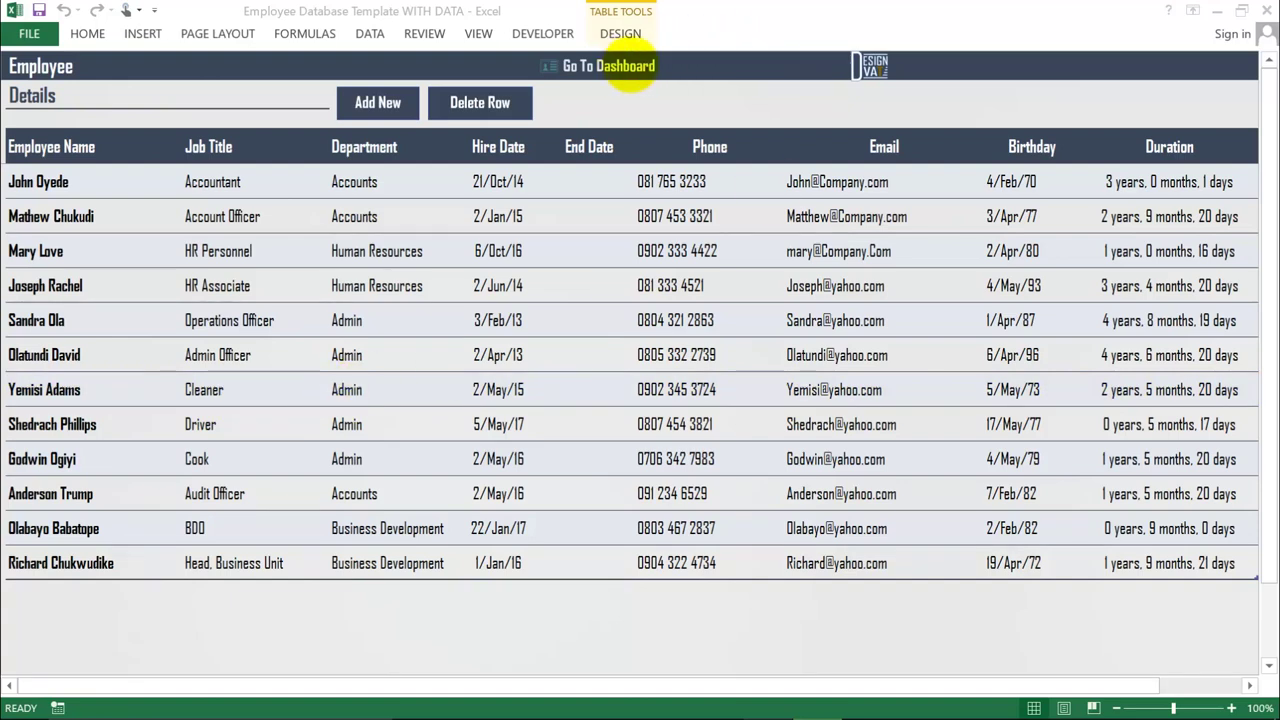
pyautogui.click(612, 66)
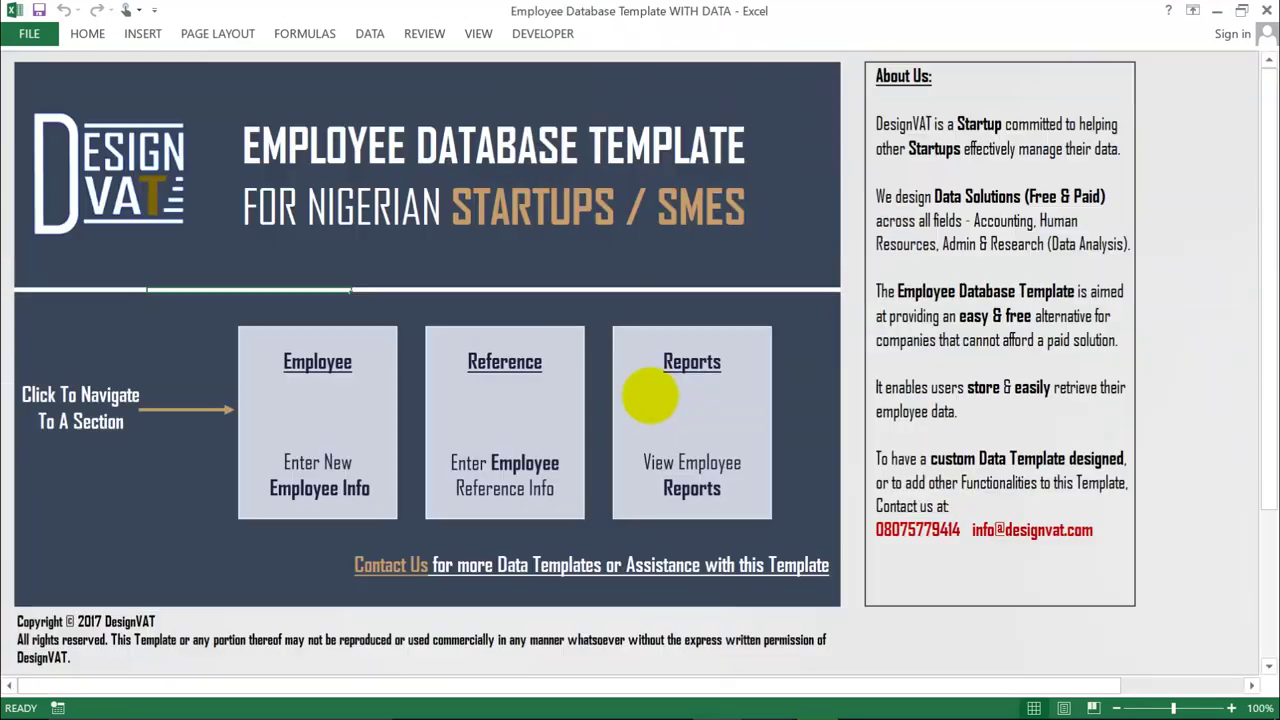
pyautogui.click(656, 395)
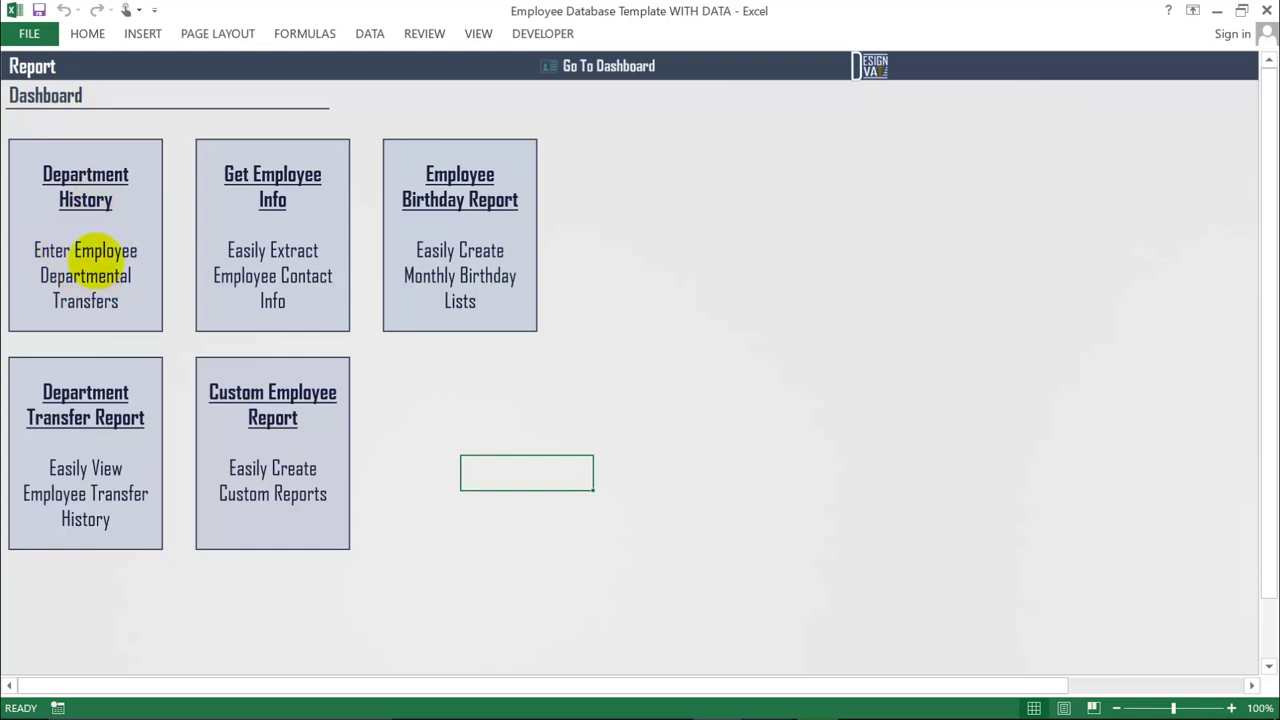
pyautogui.click(86, 252)
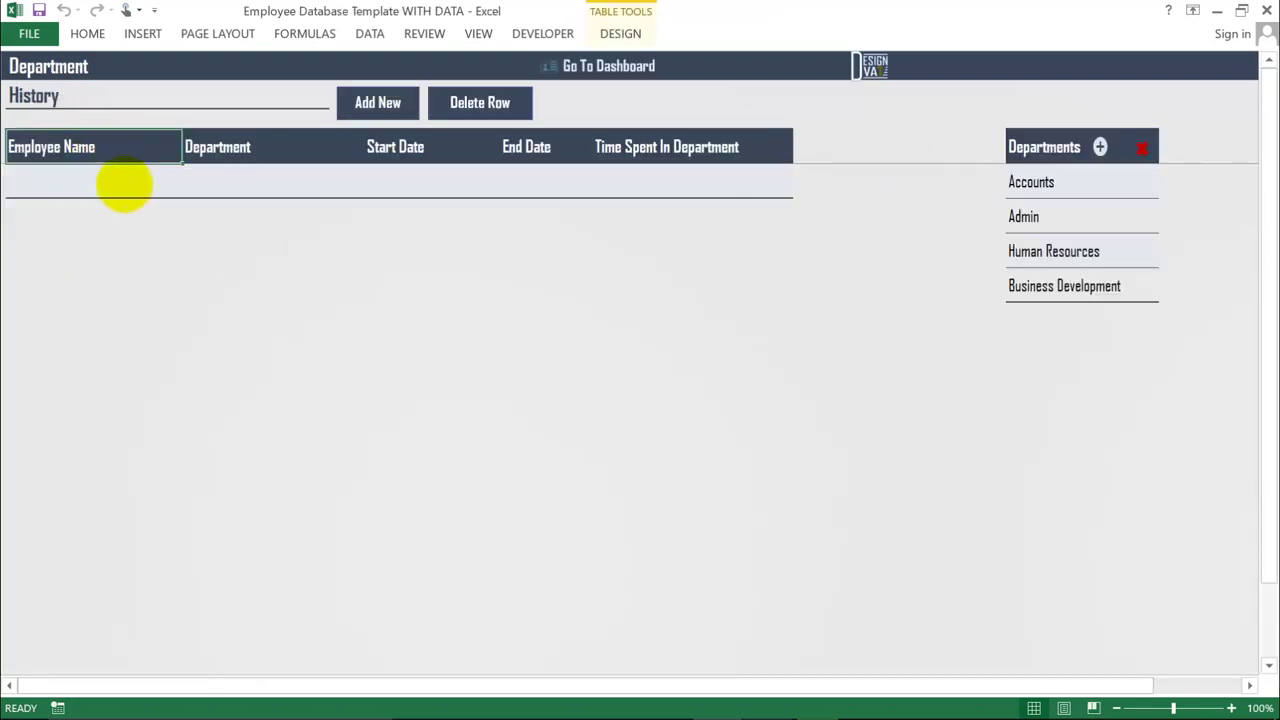
# - Start a history entry for the chosen employee with department Operations
pyautogui.click(125, 185)
pyautogui.click(185, 188)
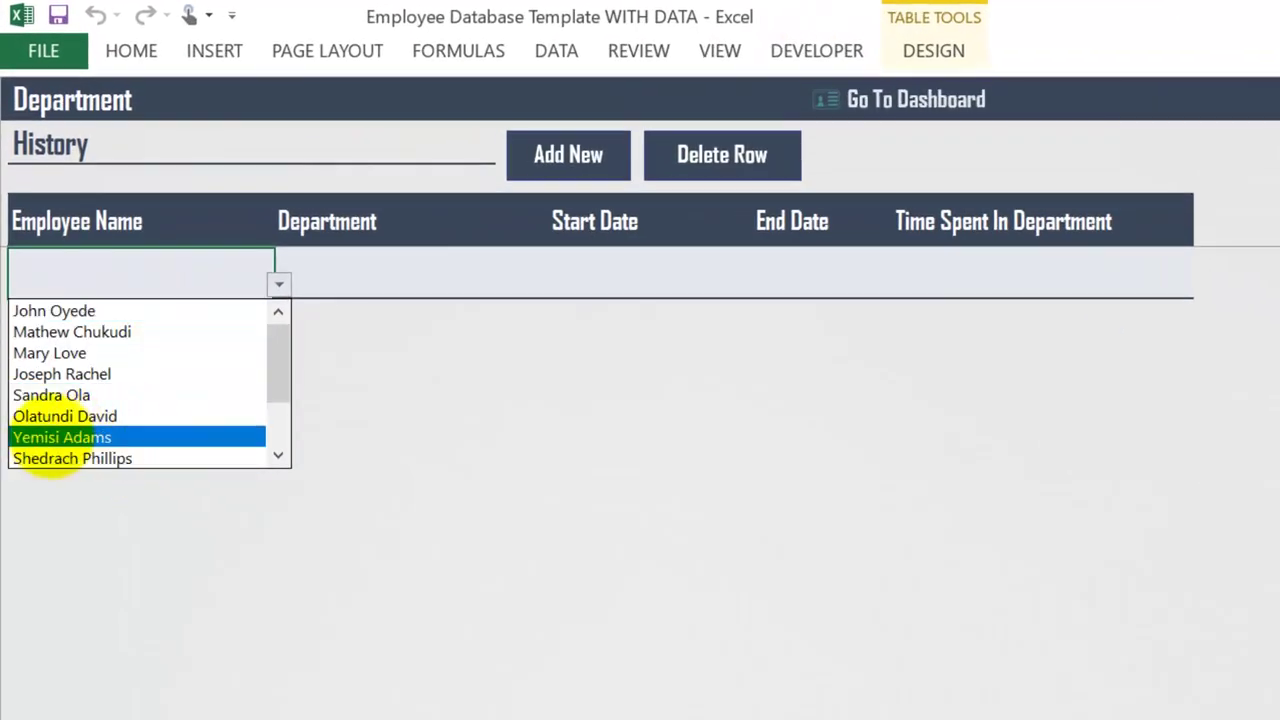
pyautogui.click(50, 437)
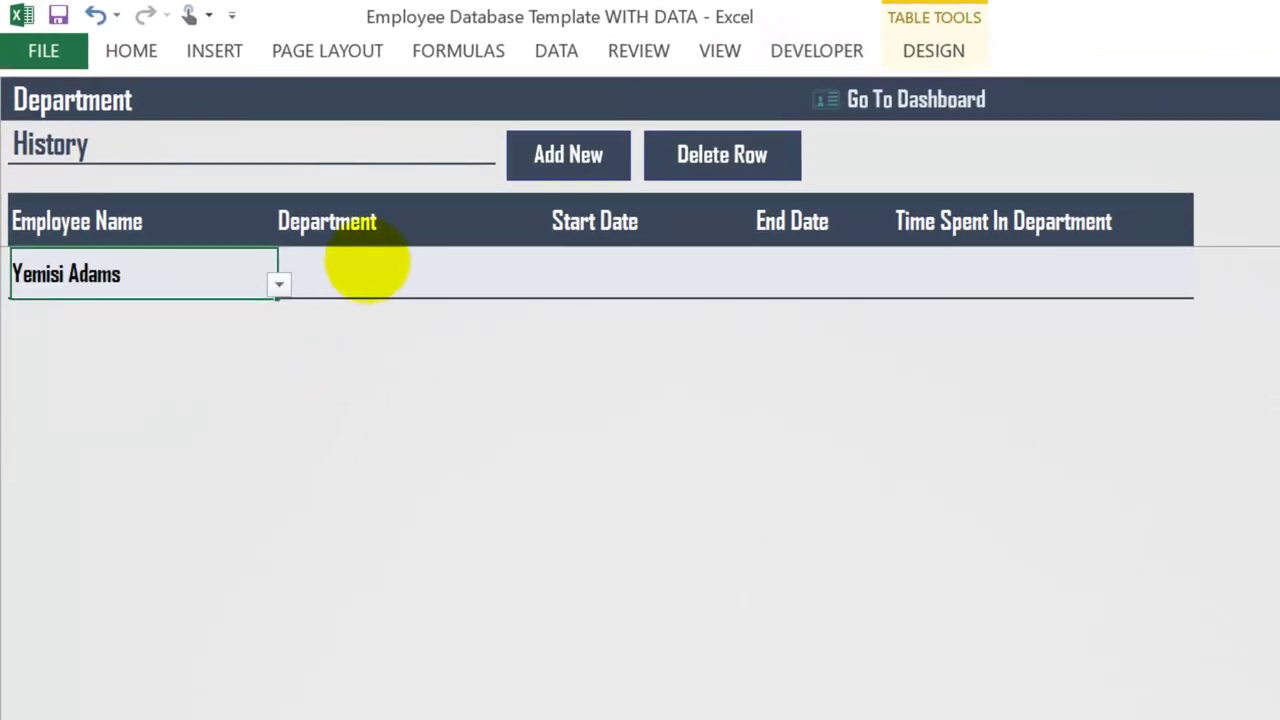
pyautogui.click(378, 262)
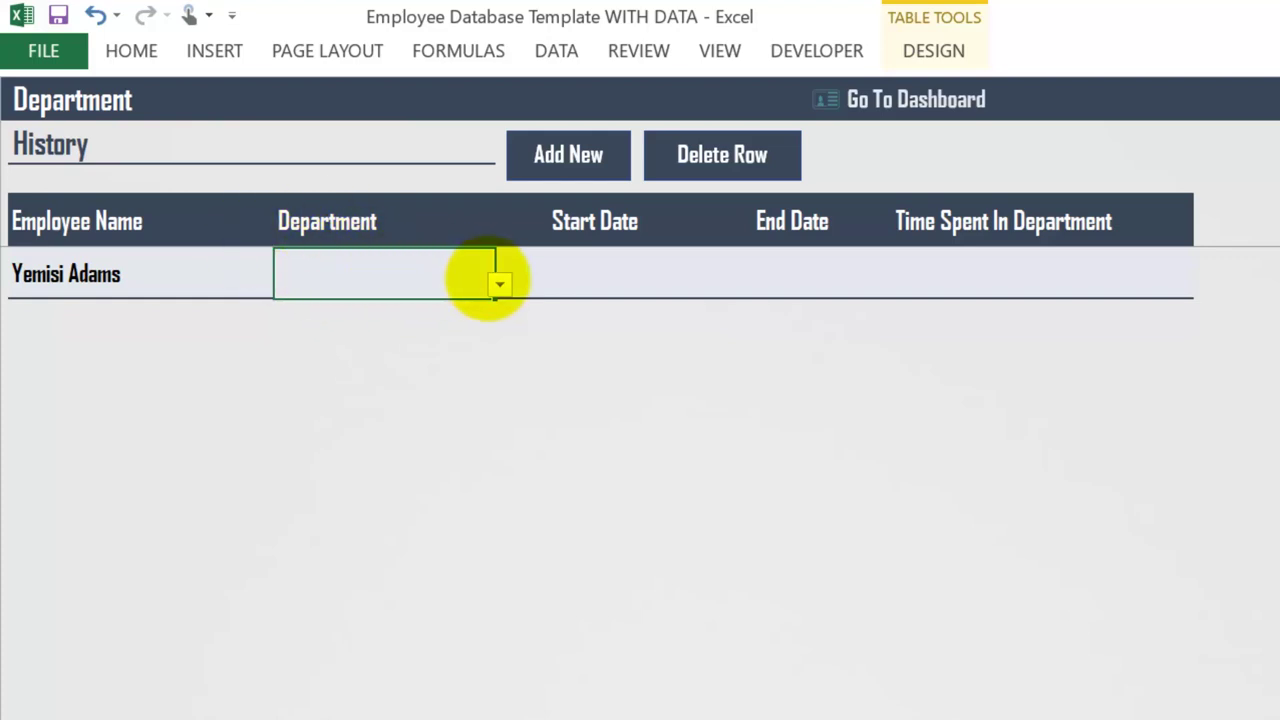
pyautogui.click(499, 284)
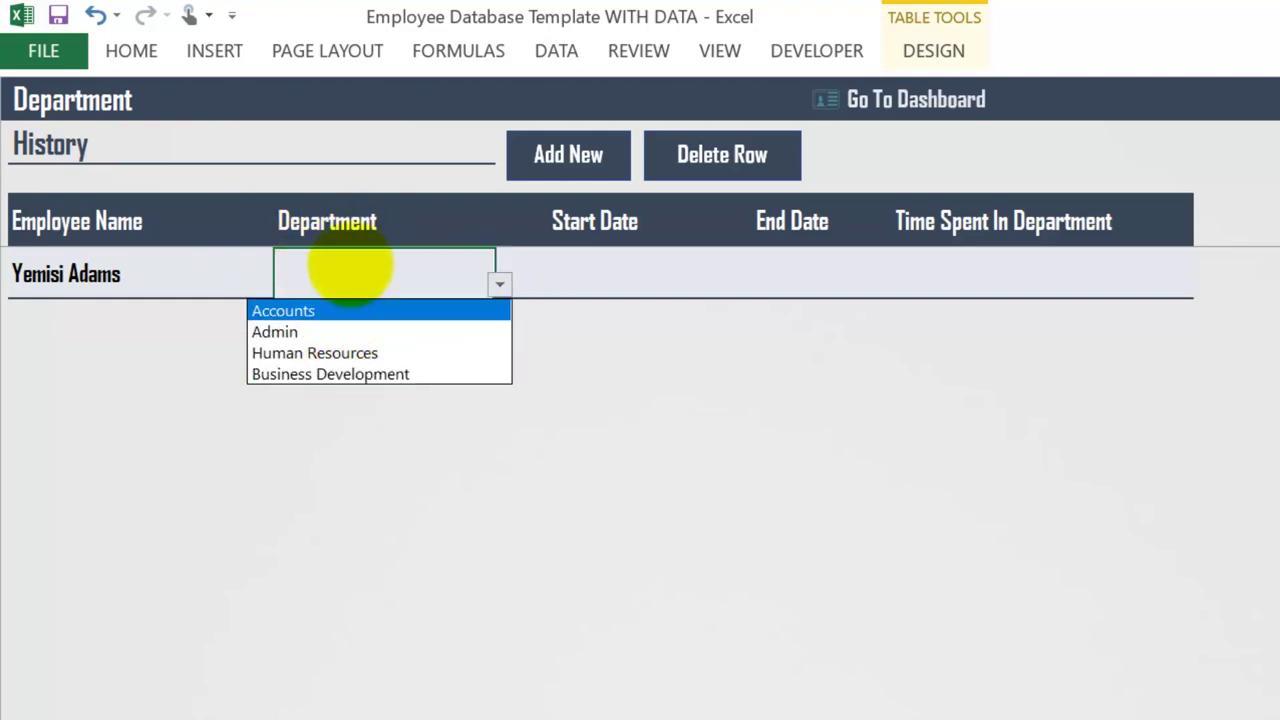
pyautogui.click(347, 266)
pyautogui.doubleClick(349, 266)
pyautogui.write('Ope')
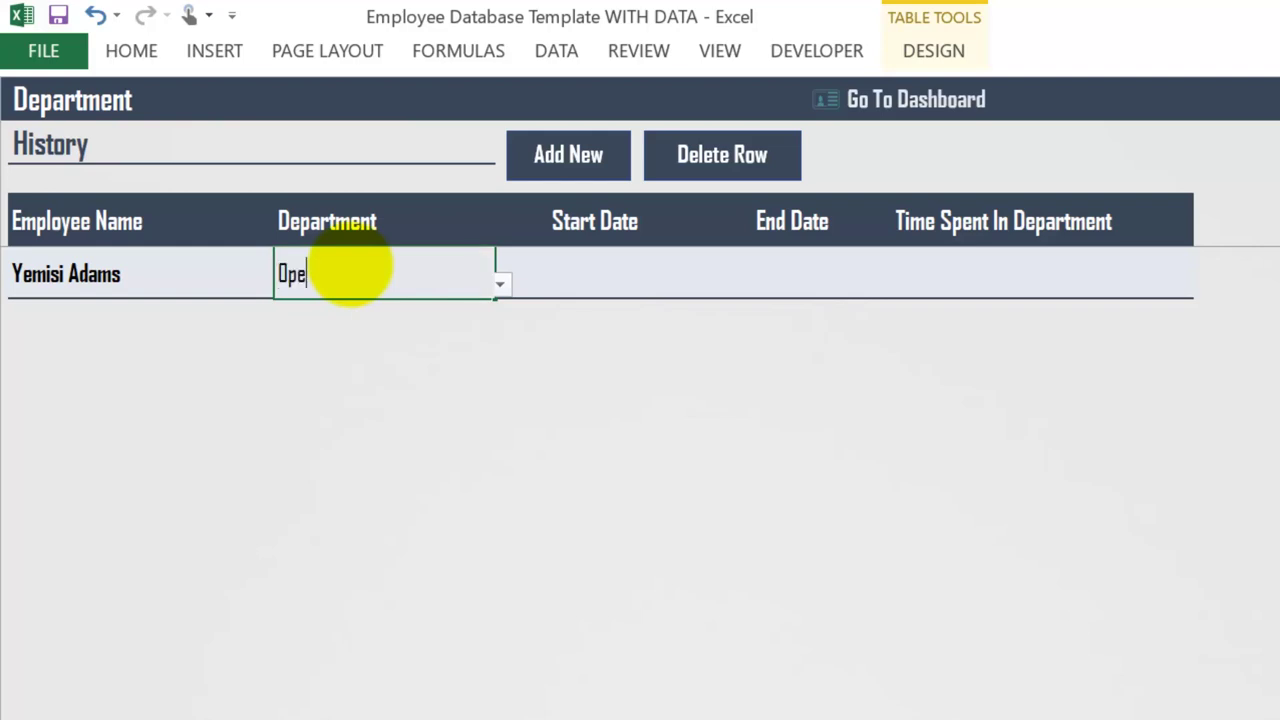
pyautogui.write('rations')
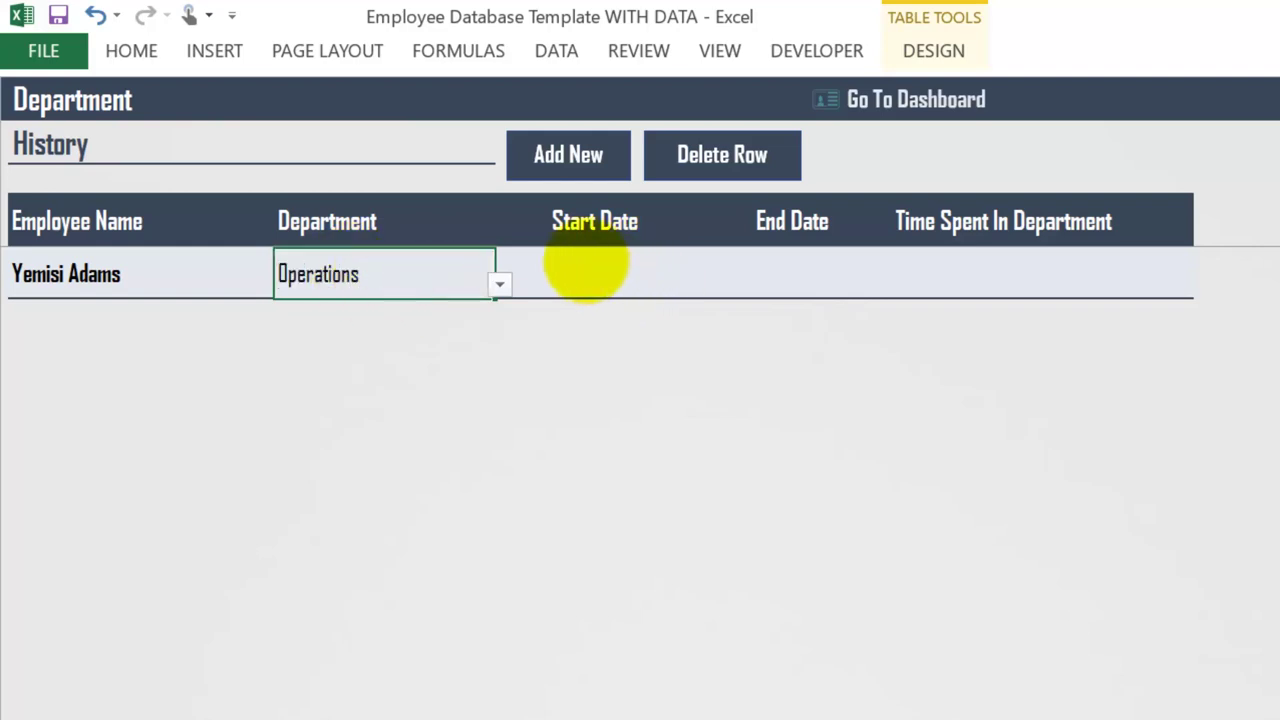
# - Give the Operations entry a start date of 01/01/2017 and begin a second row
pyautogui.click(572, 258)
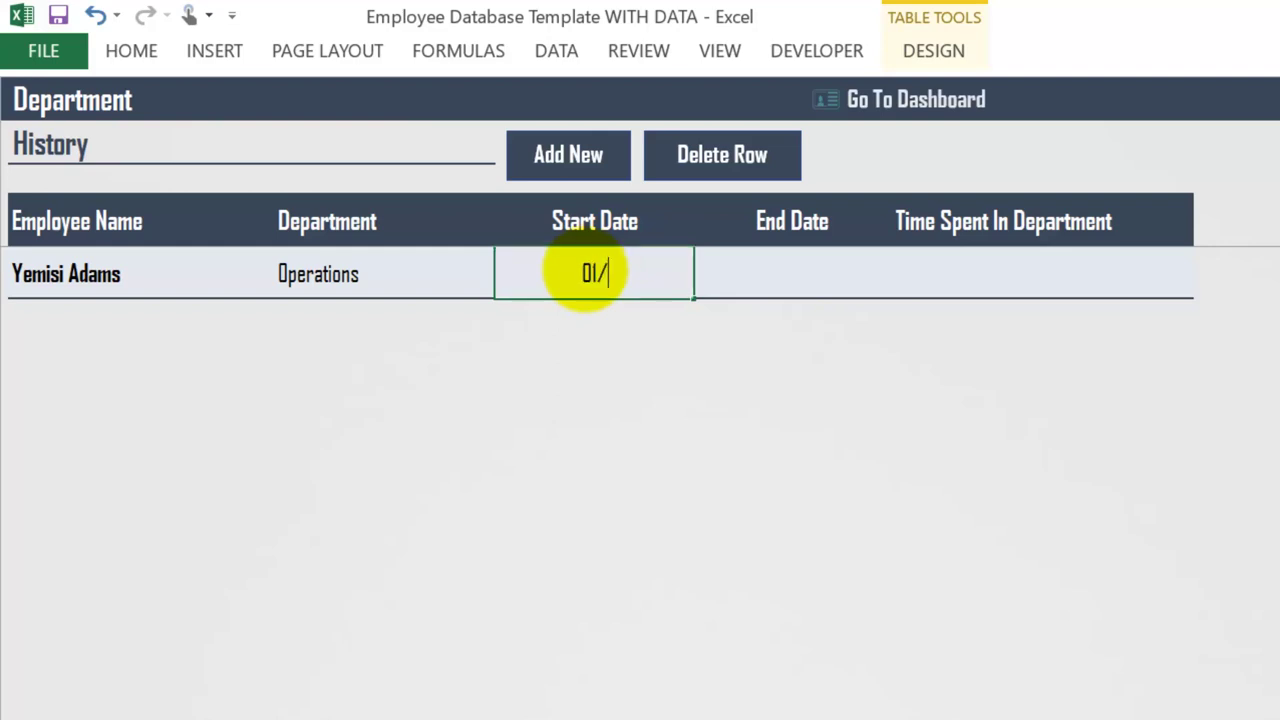
pyautogui.write('/2017')
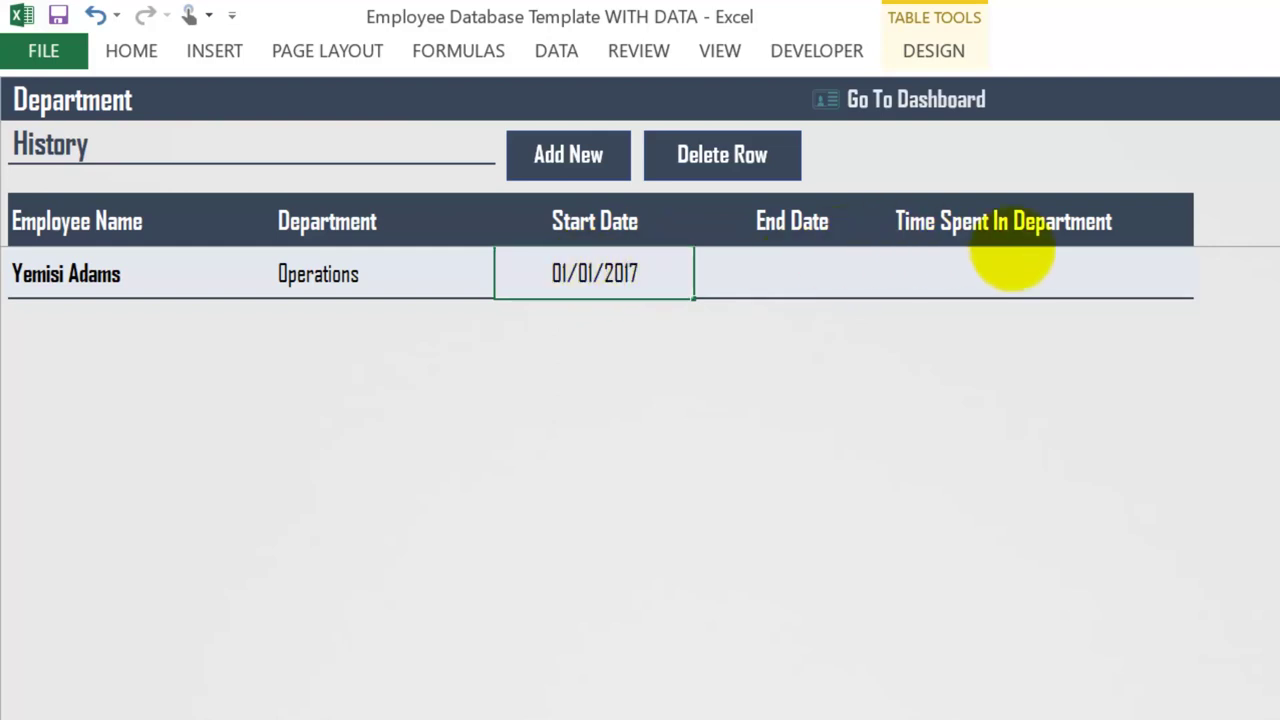
pyautogui.press('Tab')
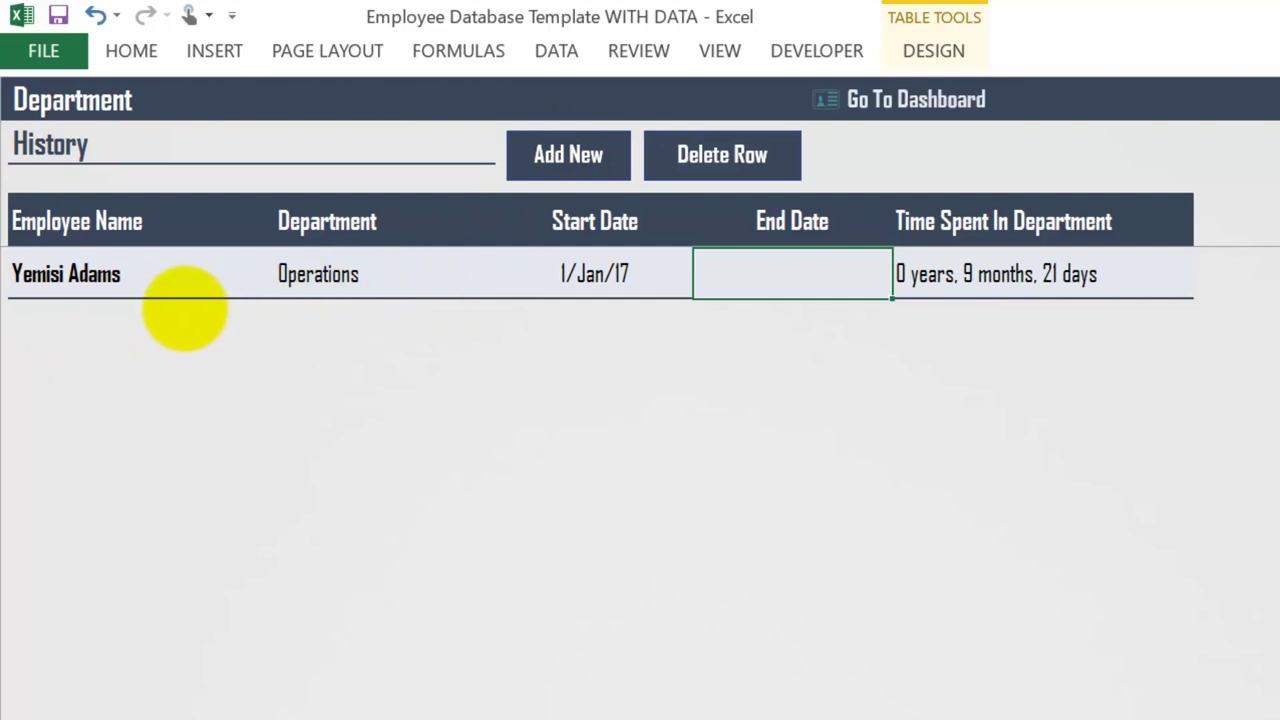
pyautogui.click(229, 329)
# - Fill the second row with the same employee and the Quality Control department
pyautogui.click(278, 336)
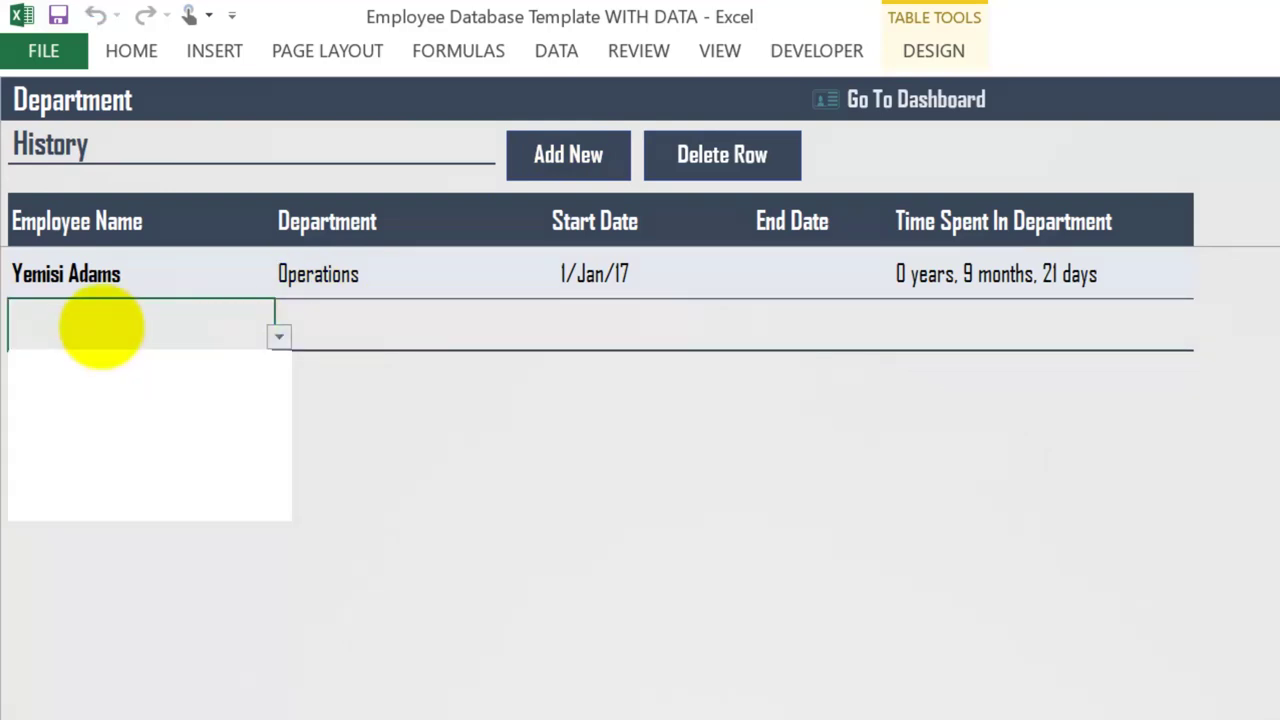
pyautogui.click(45, 489)
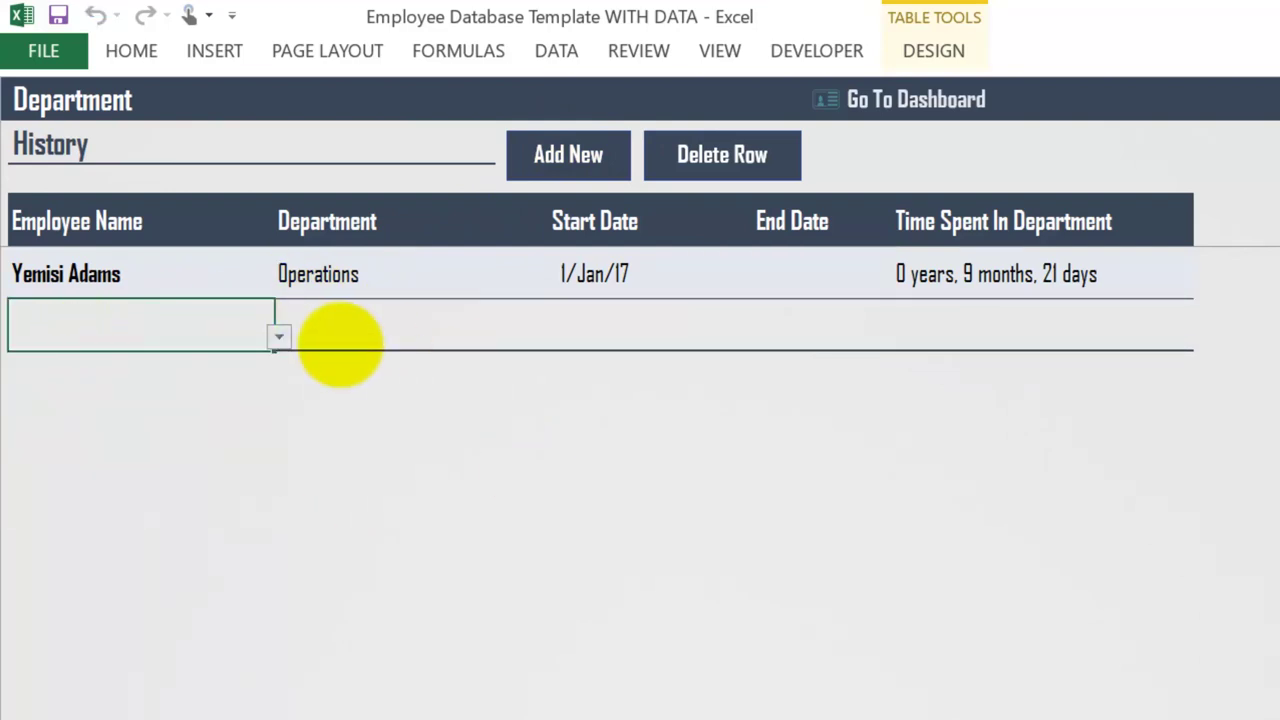
pyautogui.click(335, 322)
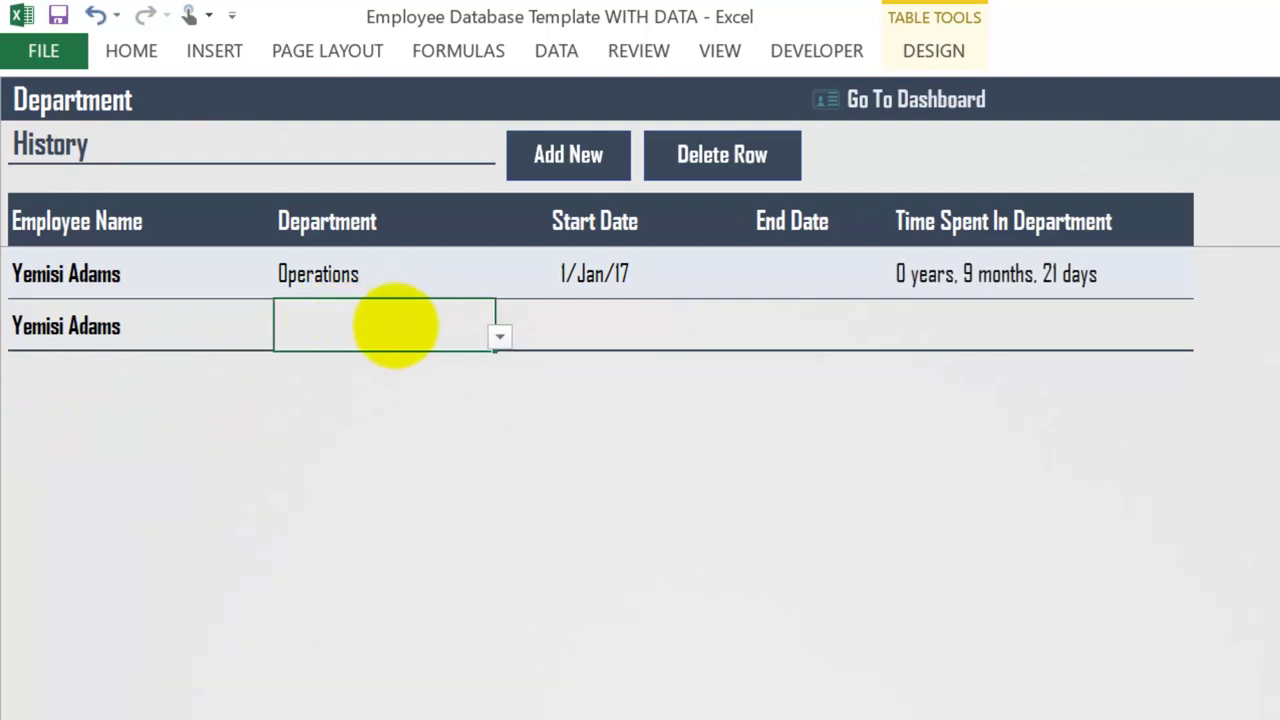
pyautogui.doubleClick(395, 326)
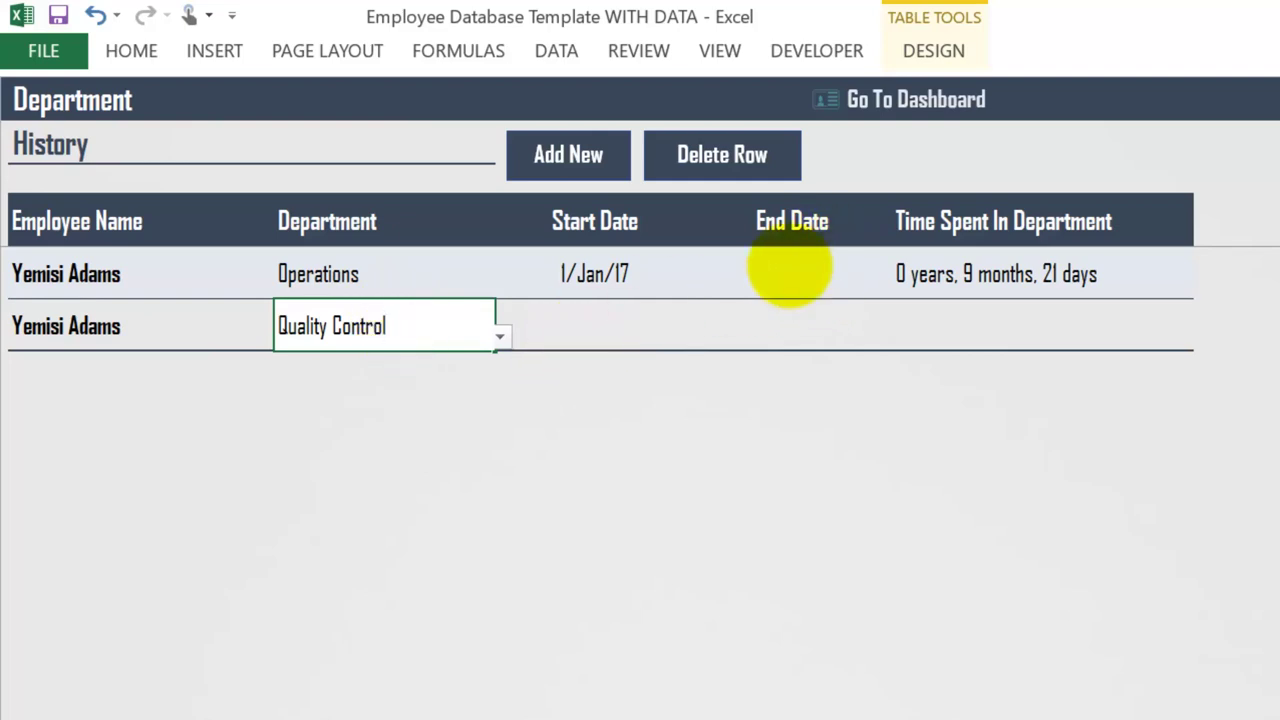
pyautogui.click(789, 268)
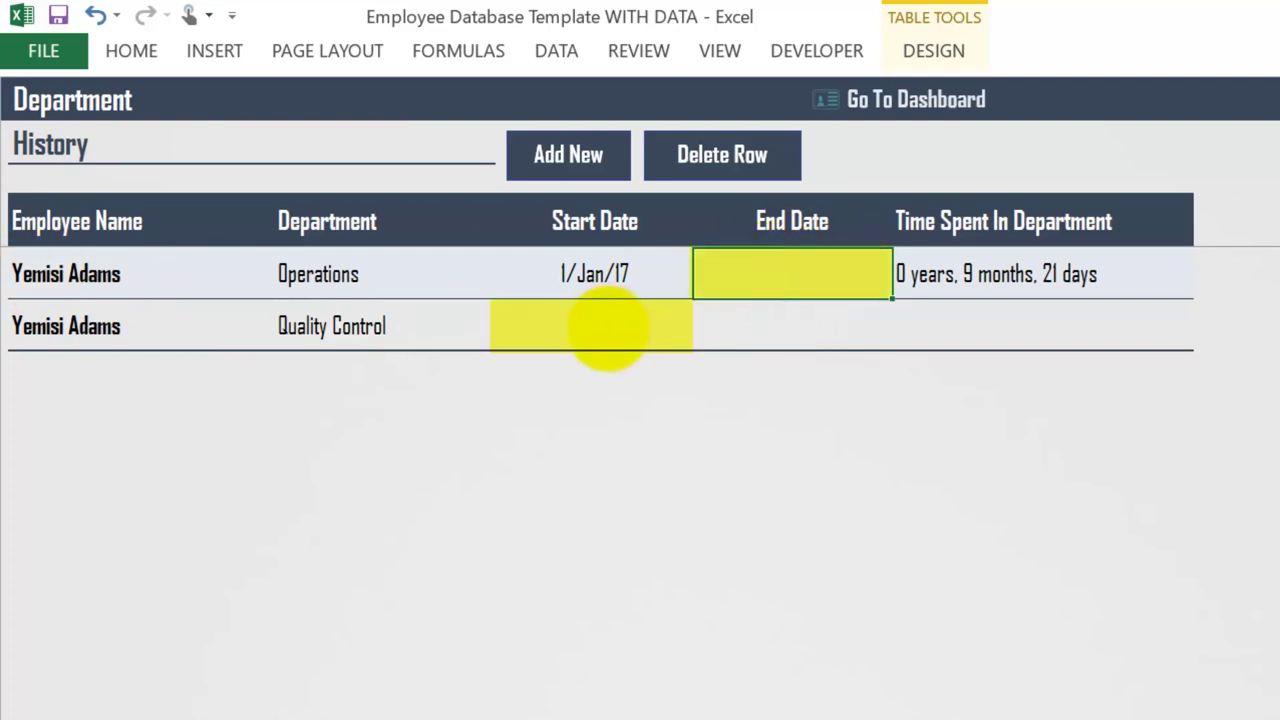
# - Set the Quality Control start date to 10/1/2017, correcting the mistyped day
pyautogui.click(609, 322)
pyautogui.click(771, 278)
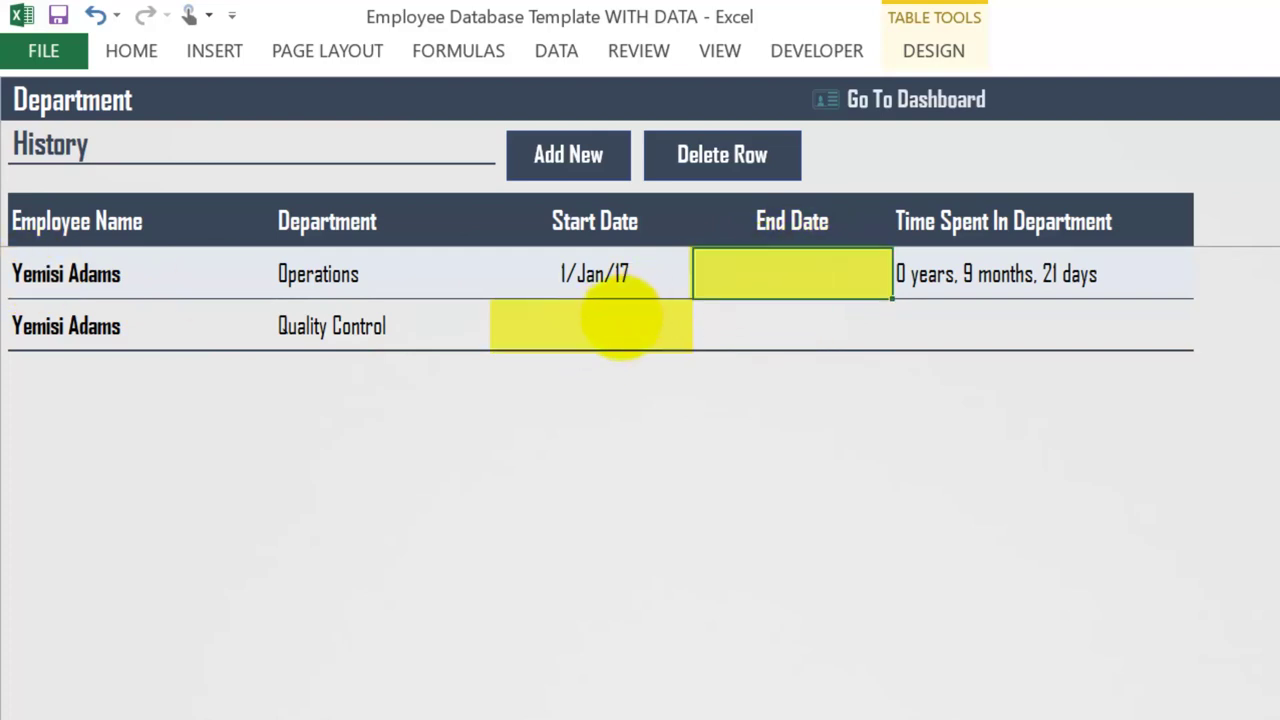
pyautogui.click(622, 318)
pyautogui.click(766, 260)
pyautogui.click(623, 322)
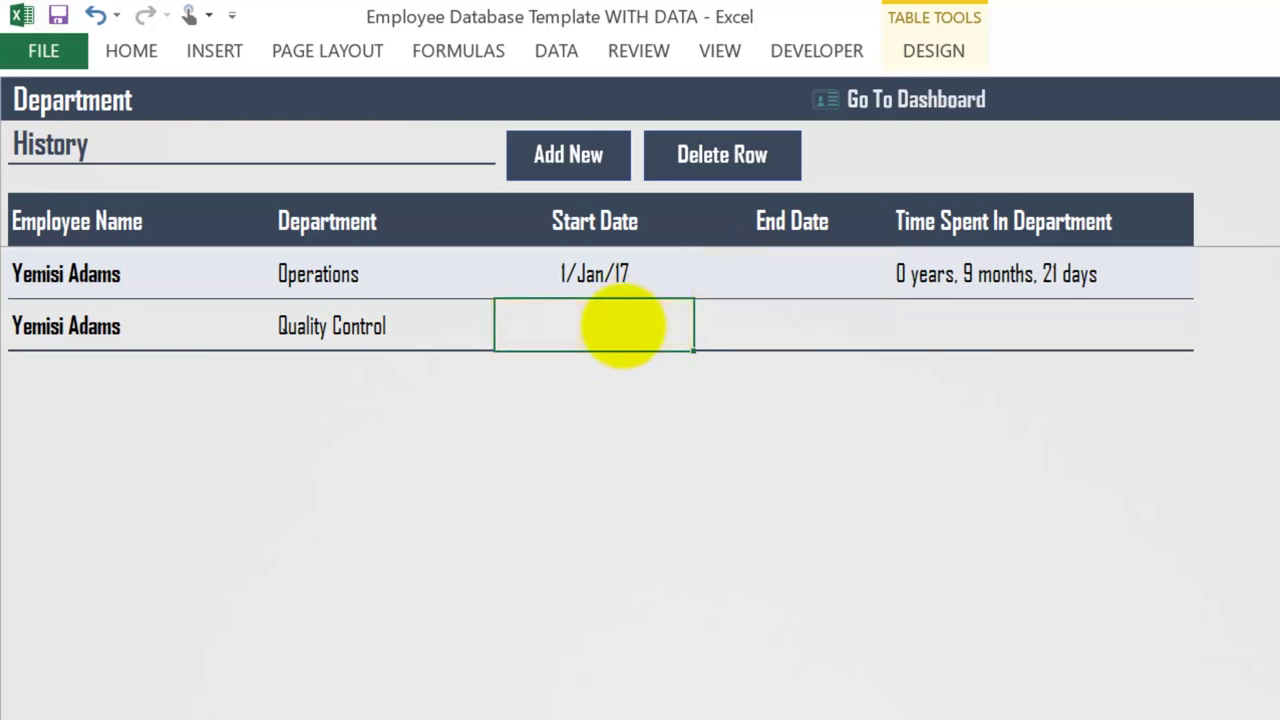
pyautogui.write('10/22/2017')
pyautogui.click(597, 327)
pyautogui.press('BackSpace')
pyautogui.press('BackSpace')
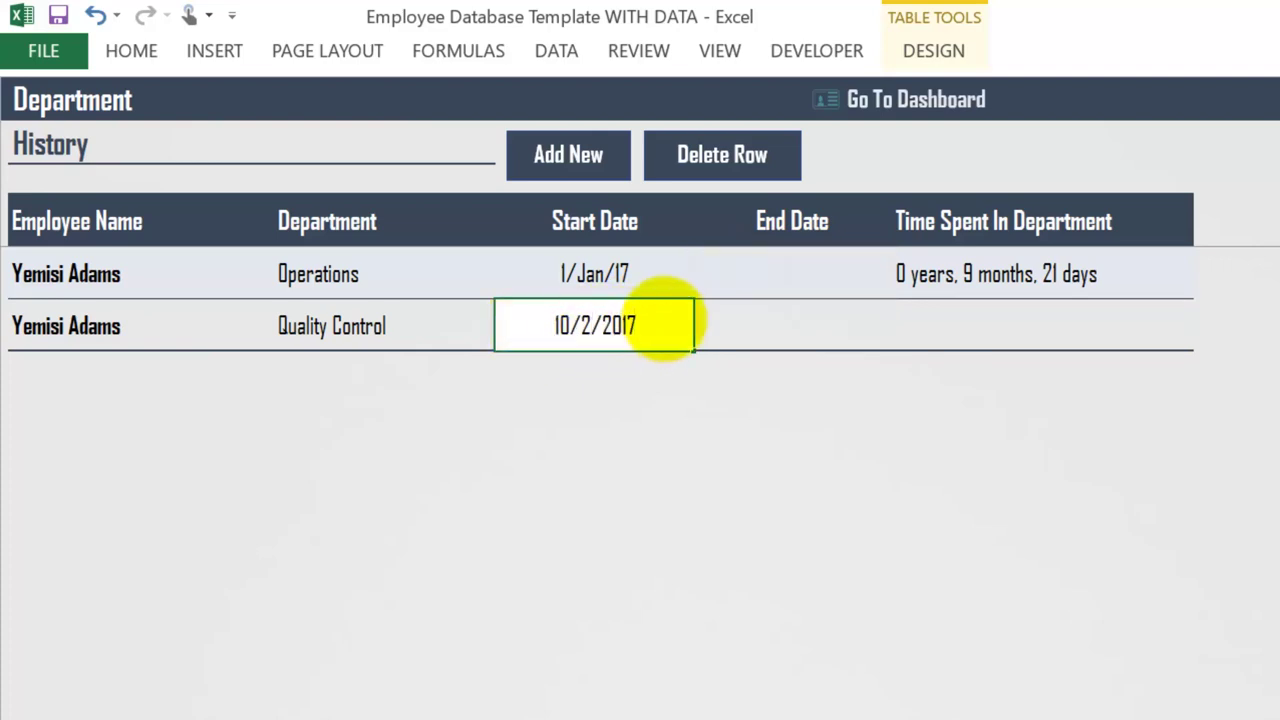
pyautogui.write('1')
pyautogui.press('Tab')
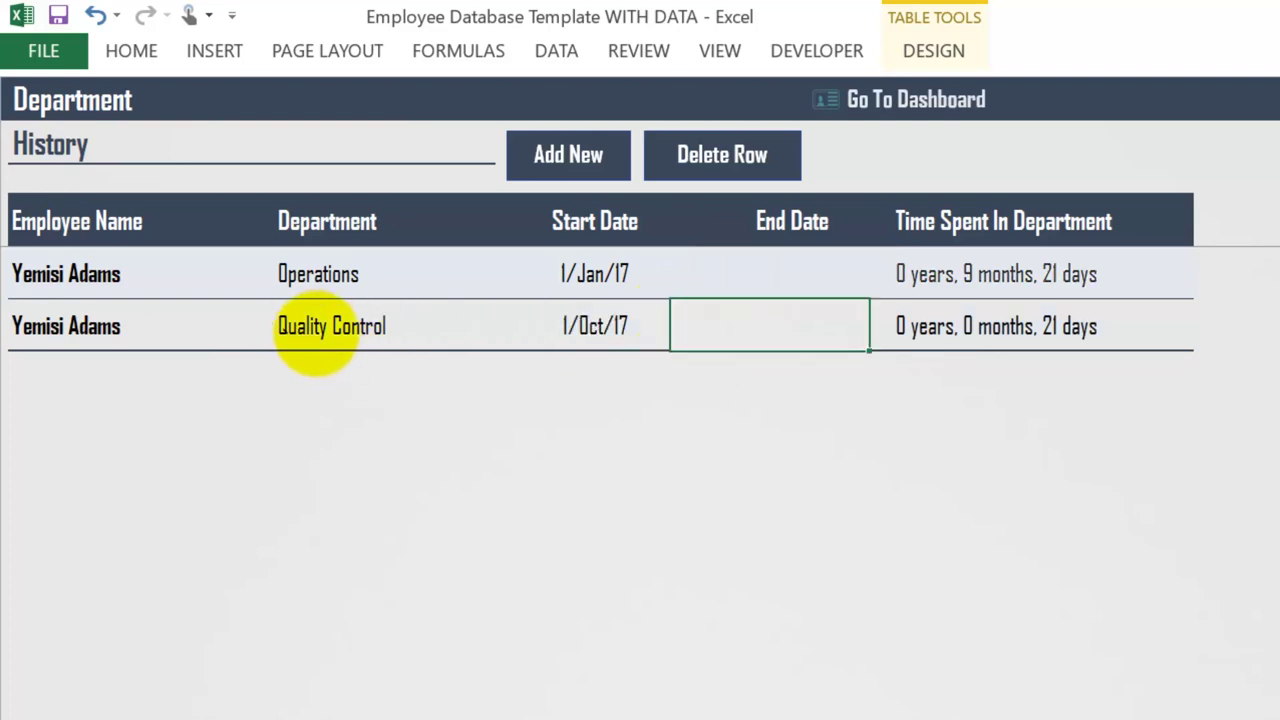
# - Give the Operations row an end date of 1/Oct/17
pyautogui.click(790, 276)
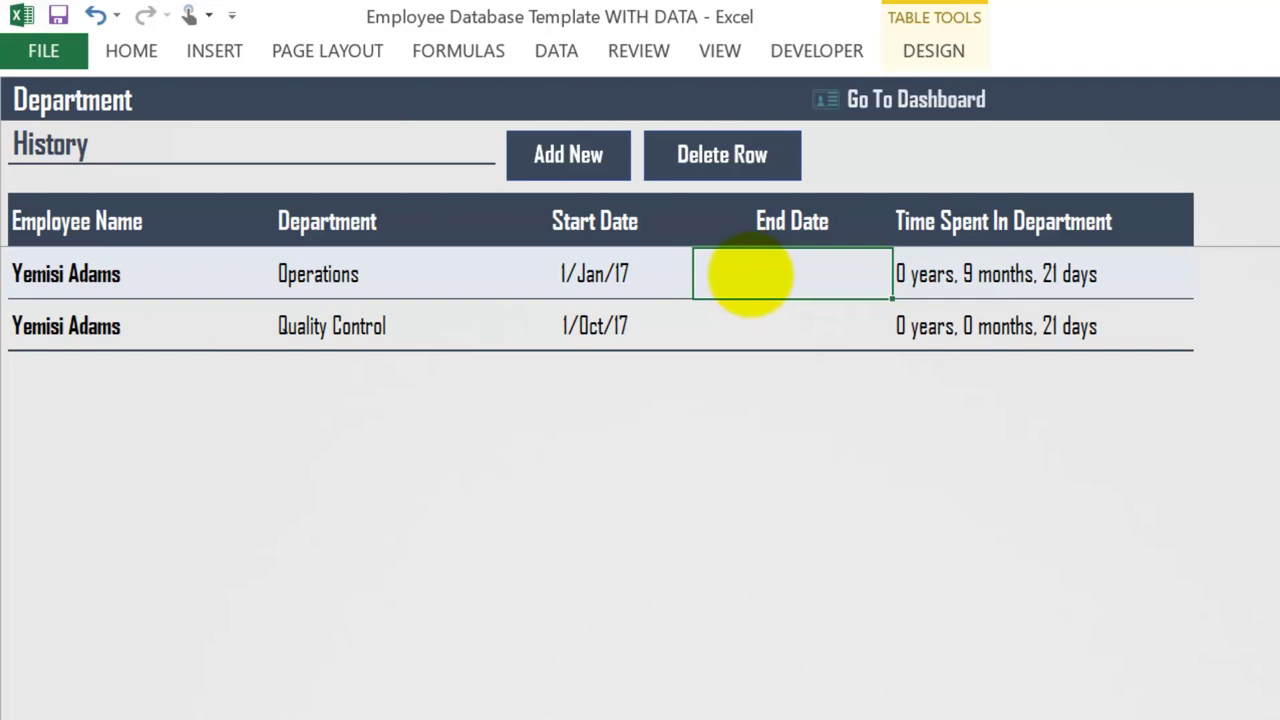
pyautogui.hotkey('ctrl', ';')
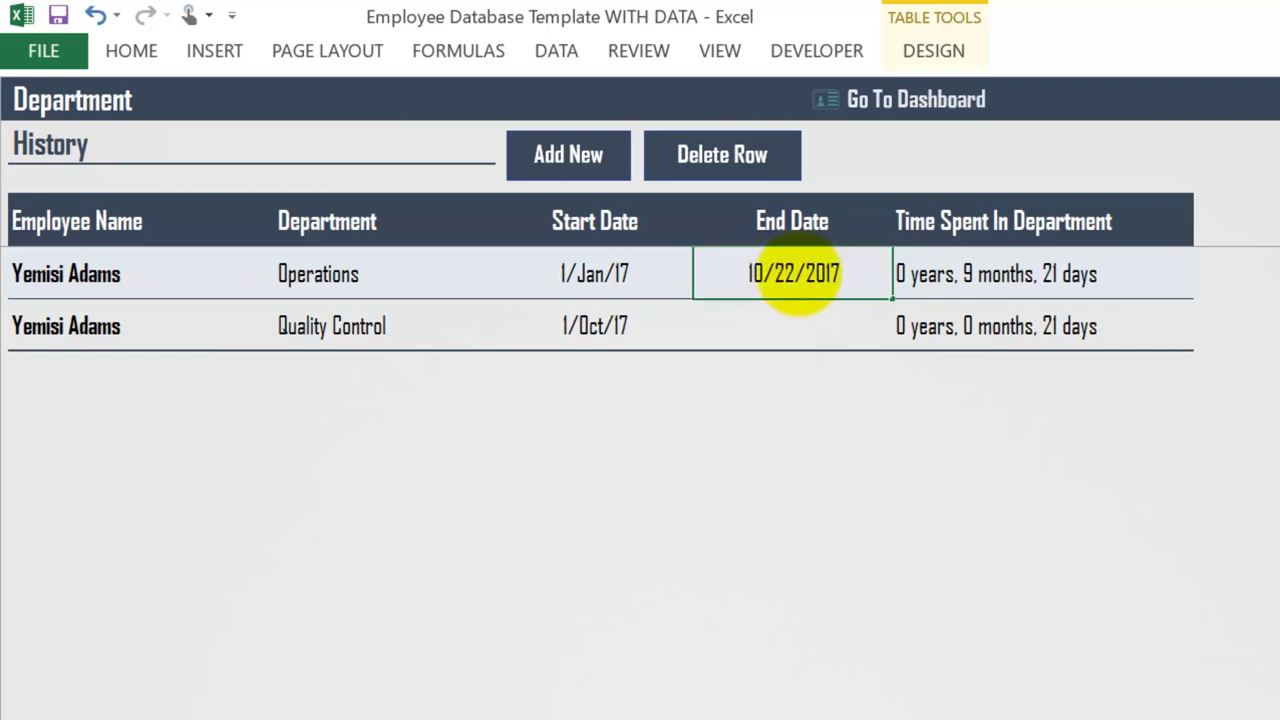
pyautogui.click(795, 274)
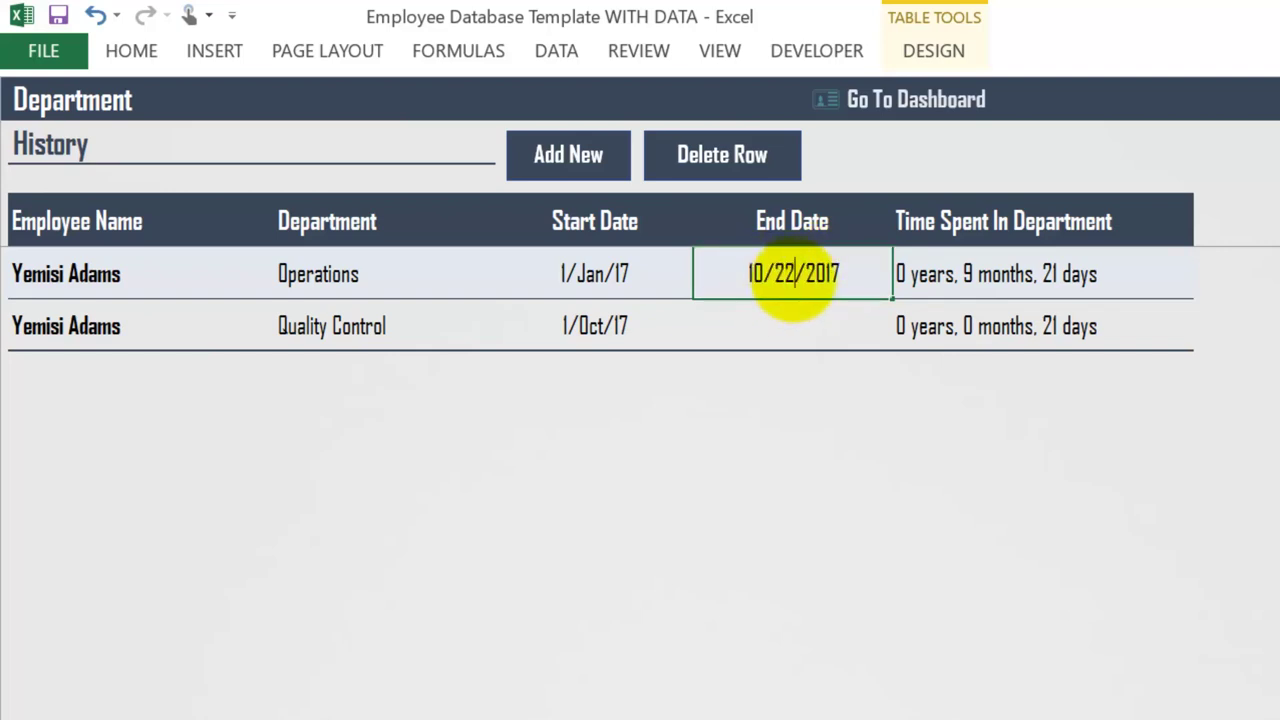
pyautogui.press('BackSpace')
pyautogui.press('BackSpace')
pyautogui.write('1')
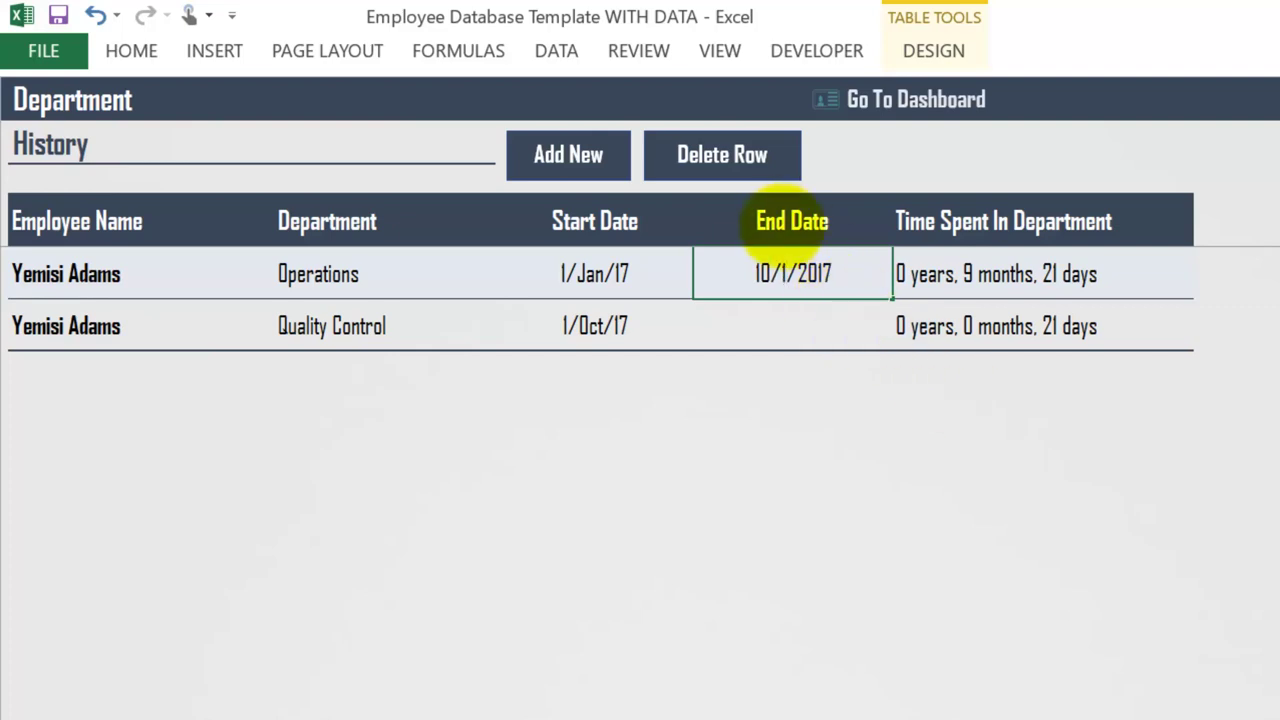
pyautogui.press('Return')
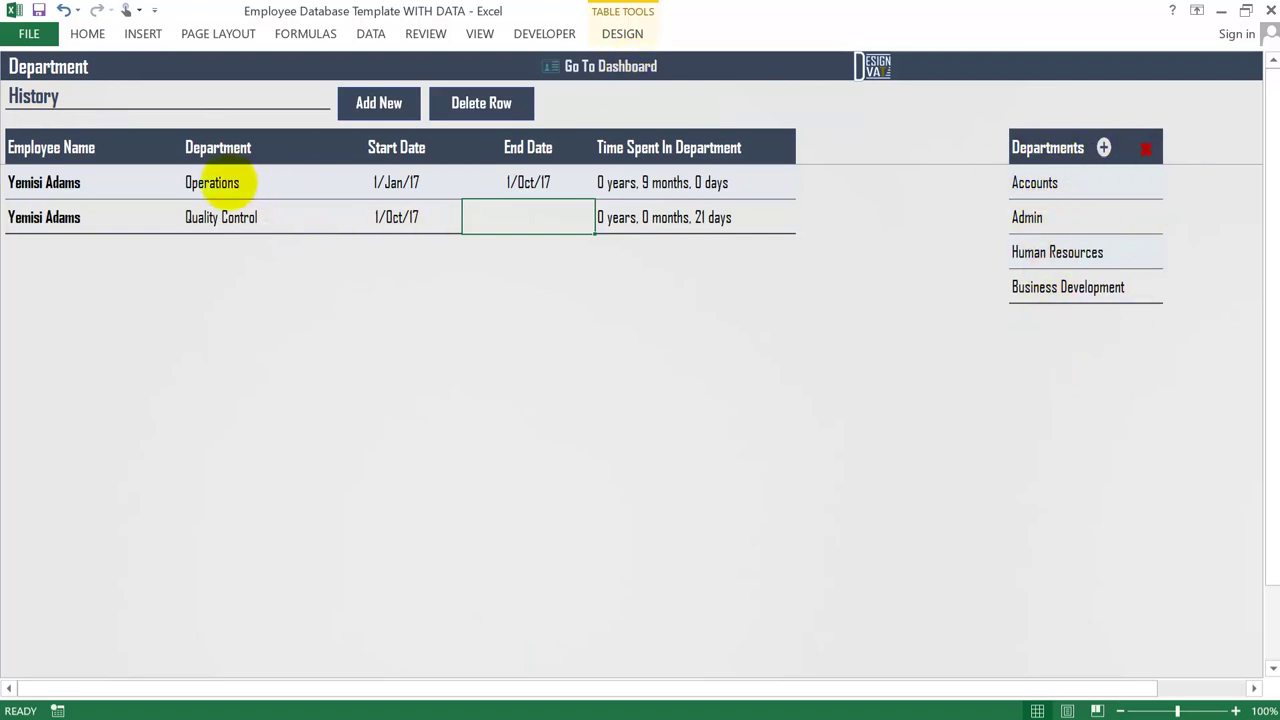
# - Inspect which departments the Department dropdown currently offers
pyautogui.click(243, 182)
pyautogui.click(333, 189)
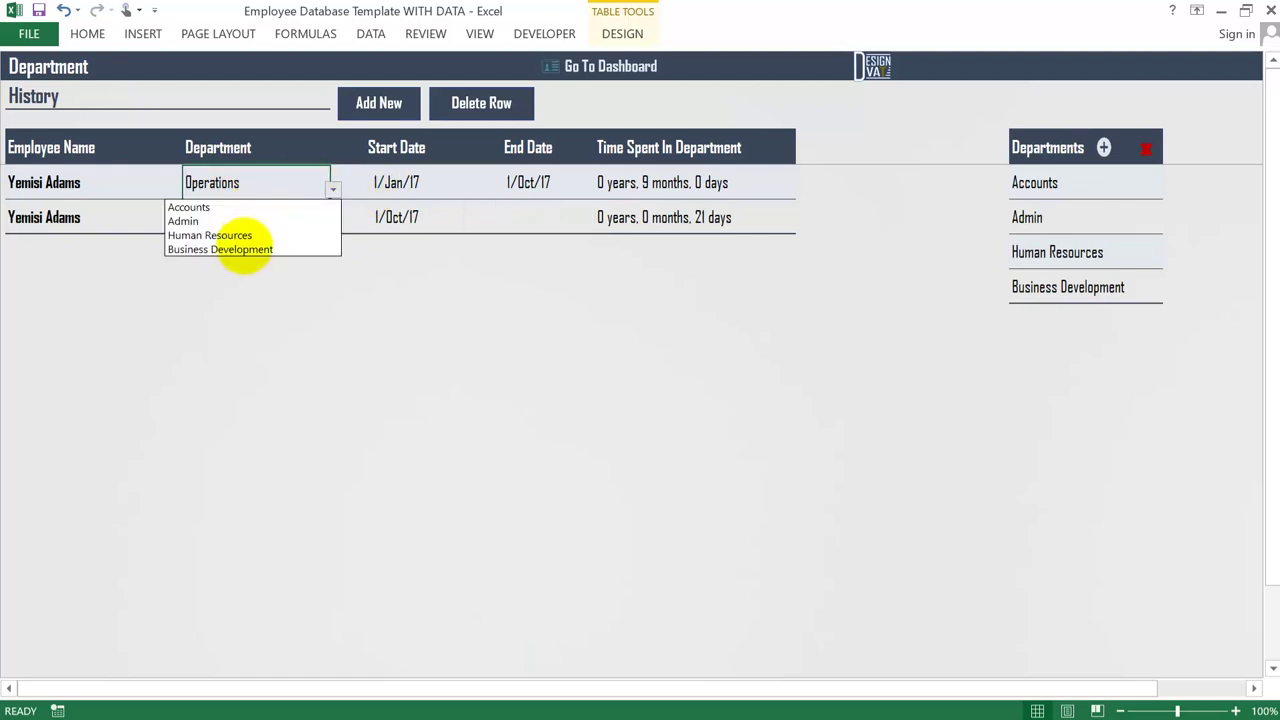
pyautogui.click(254, 178)
pyautogui.hotkey('alt', 'Down')
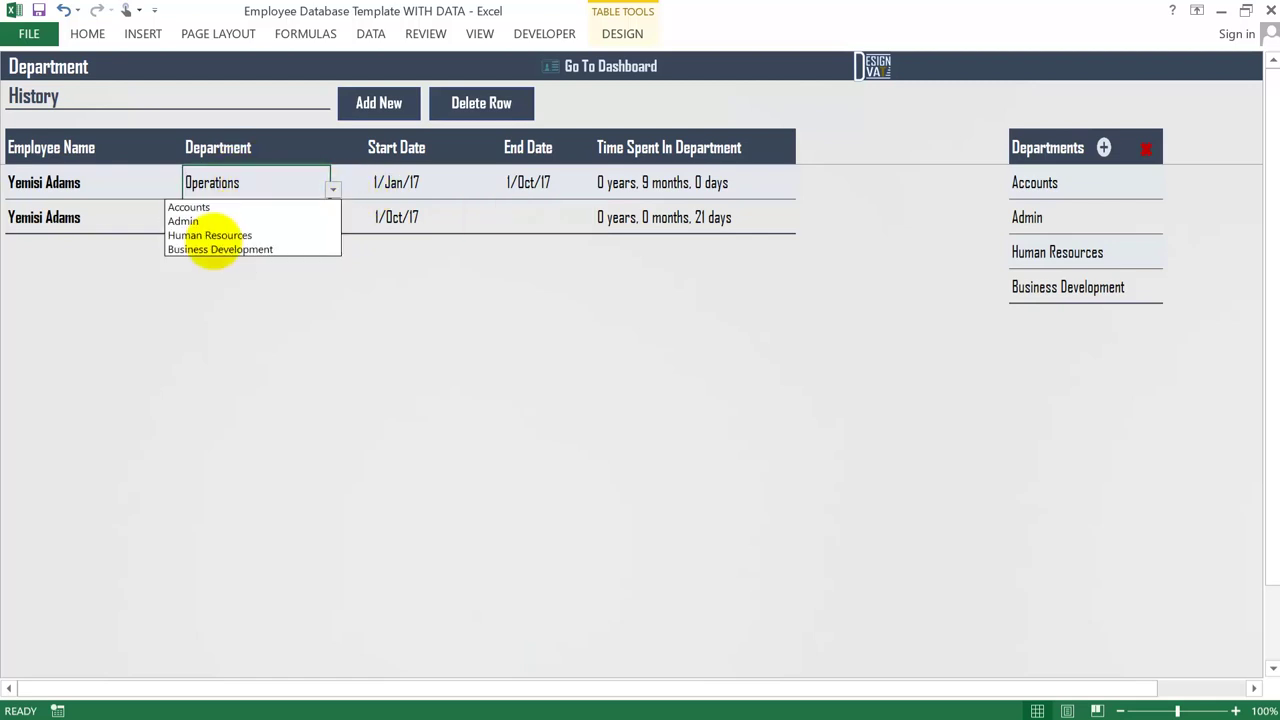
pyautogui.click(1097, 151)
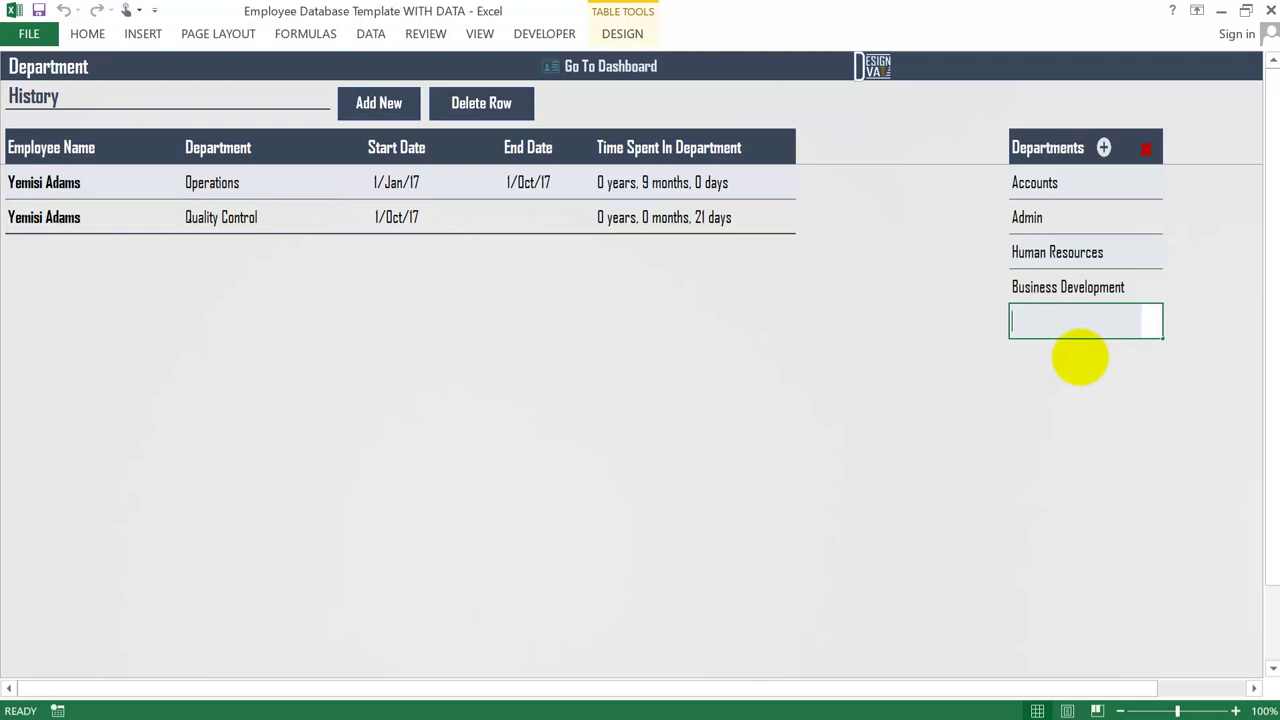
# - Enter Operations in the Departments list and confirm it now appears as a dropdown choice
pyautogui.write('Operations')
pyautogui.press('Return')
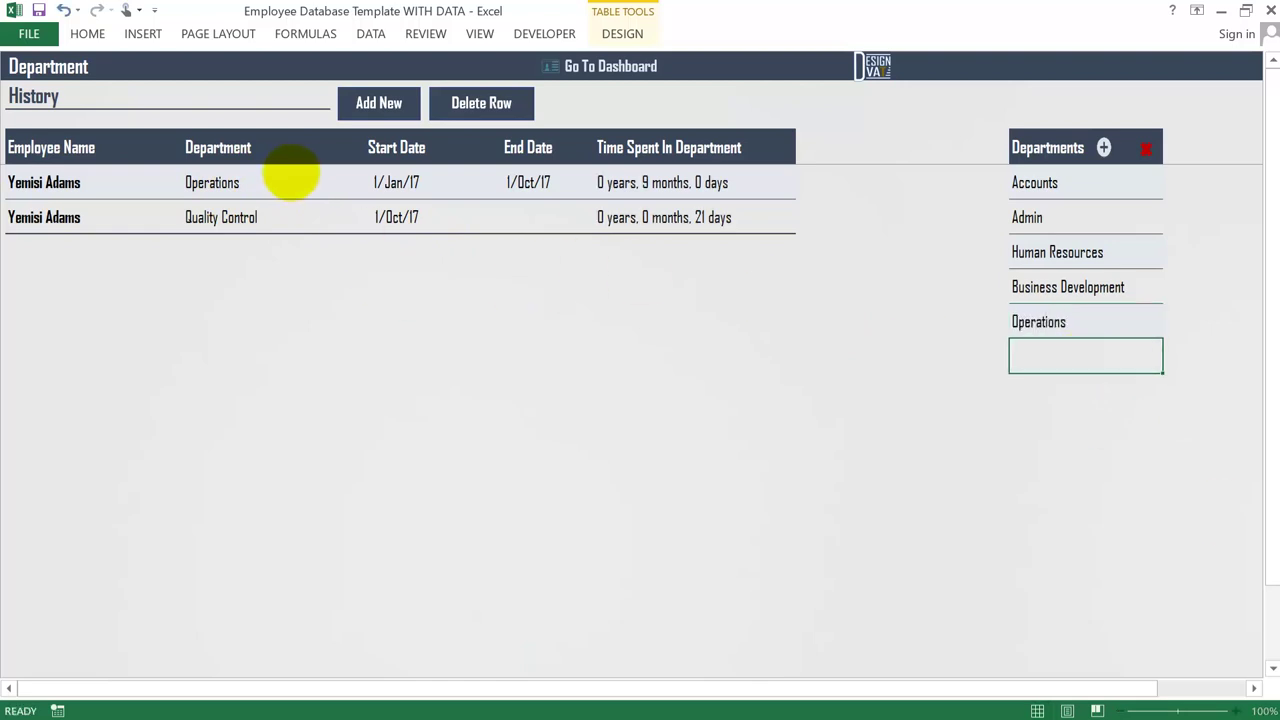
pyautogui.click(300, 182)
pyautogui.click(333, 188)
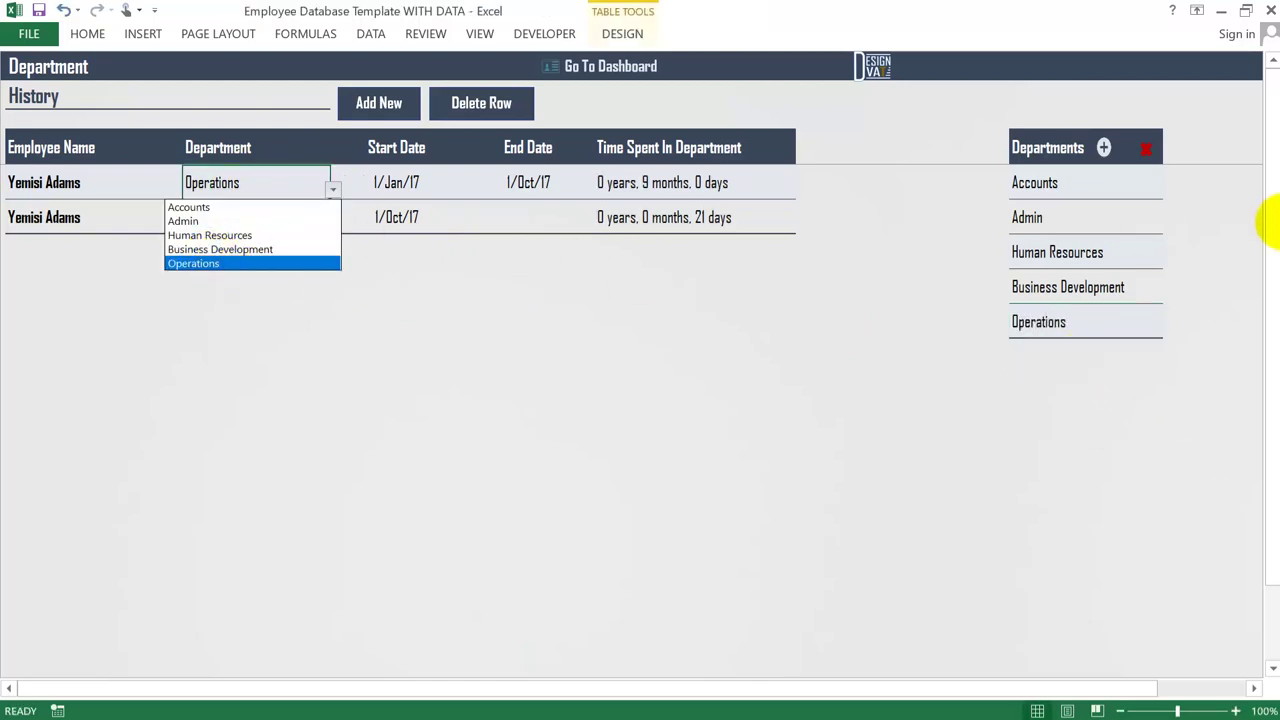
pyautogui.click(1048, 174)
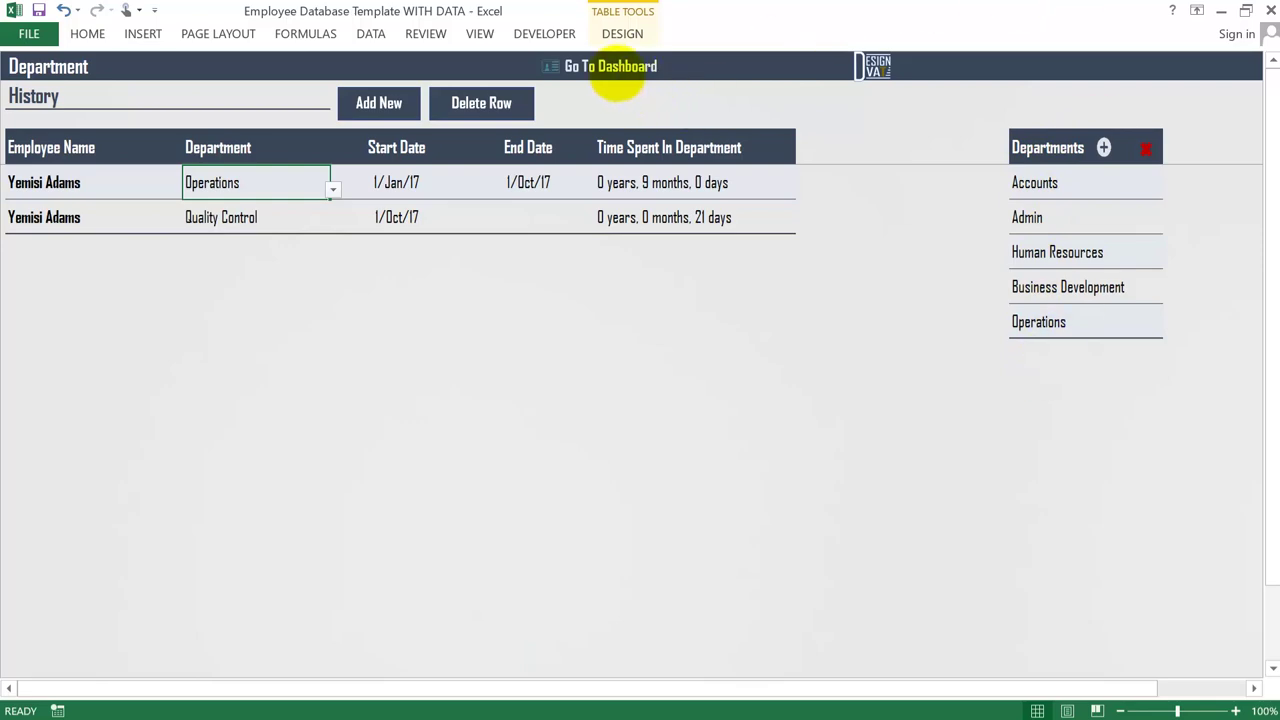
pyautogui.click(617, 72)
# - Open the Get Employee Info sheet and browse the employee name list
pyautogui.click(694, 362)
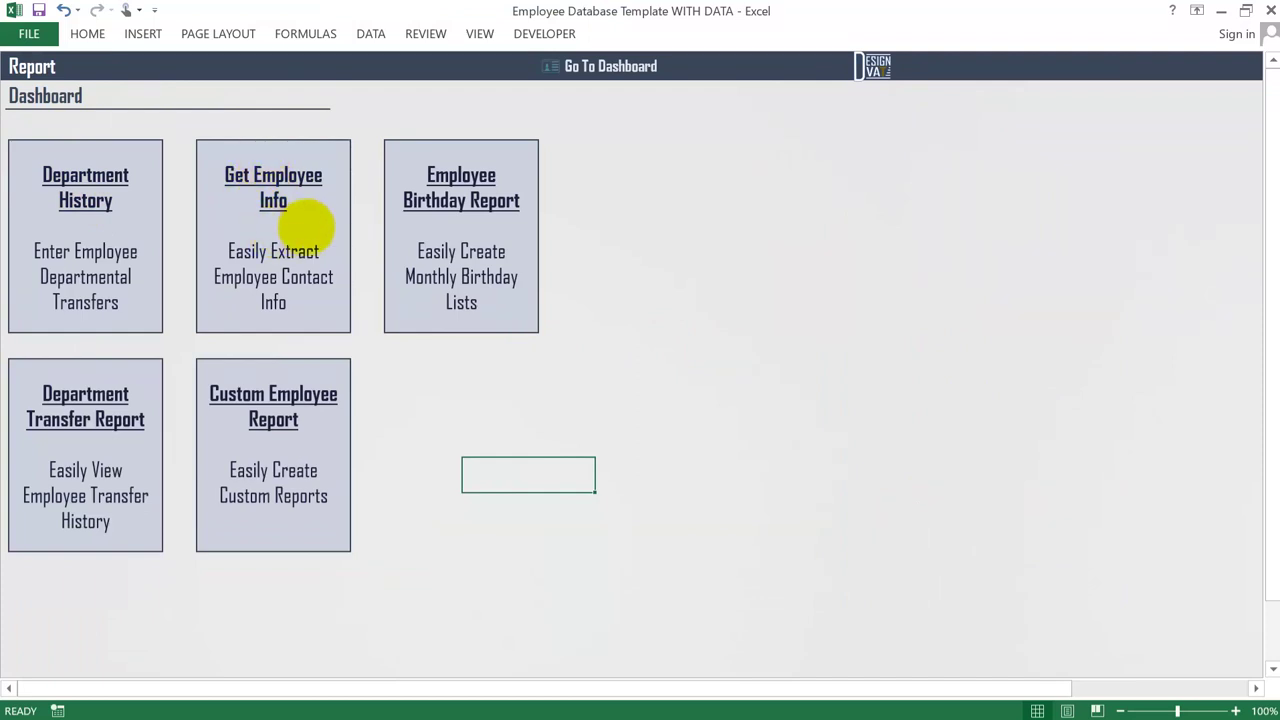
pyautogui.click(300, 223)
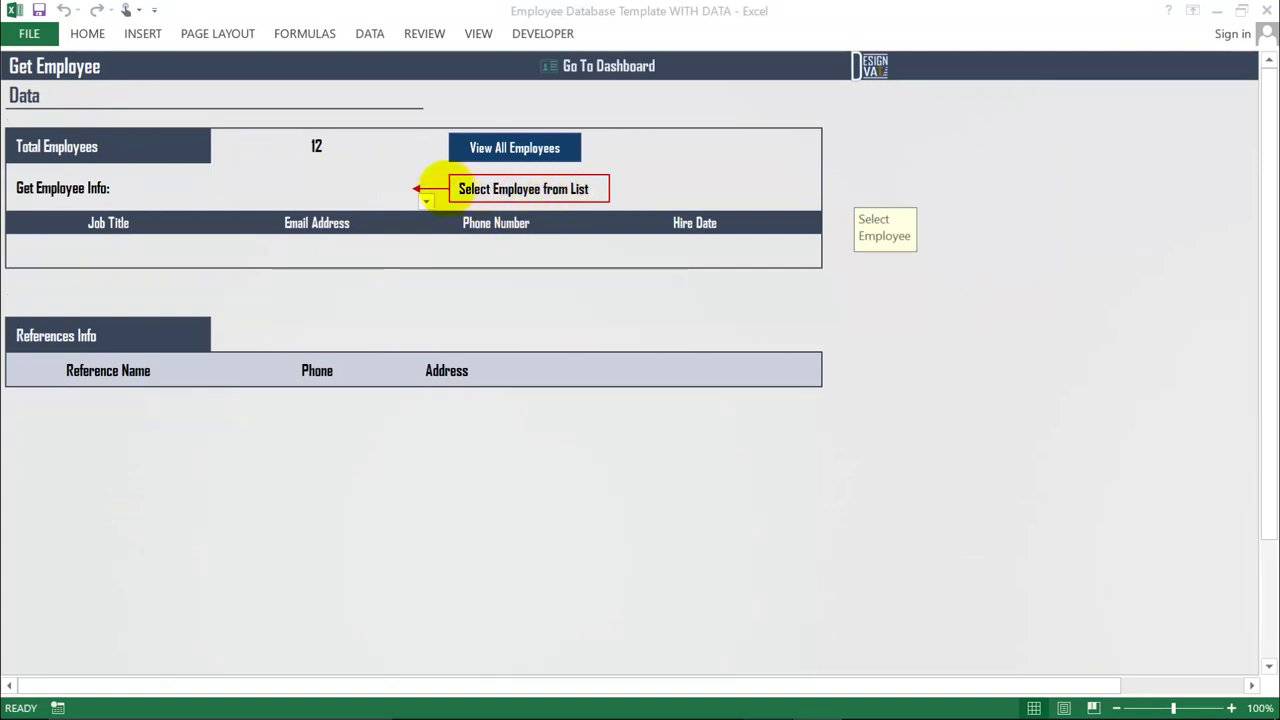
pyautogui.click(366, 193)
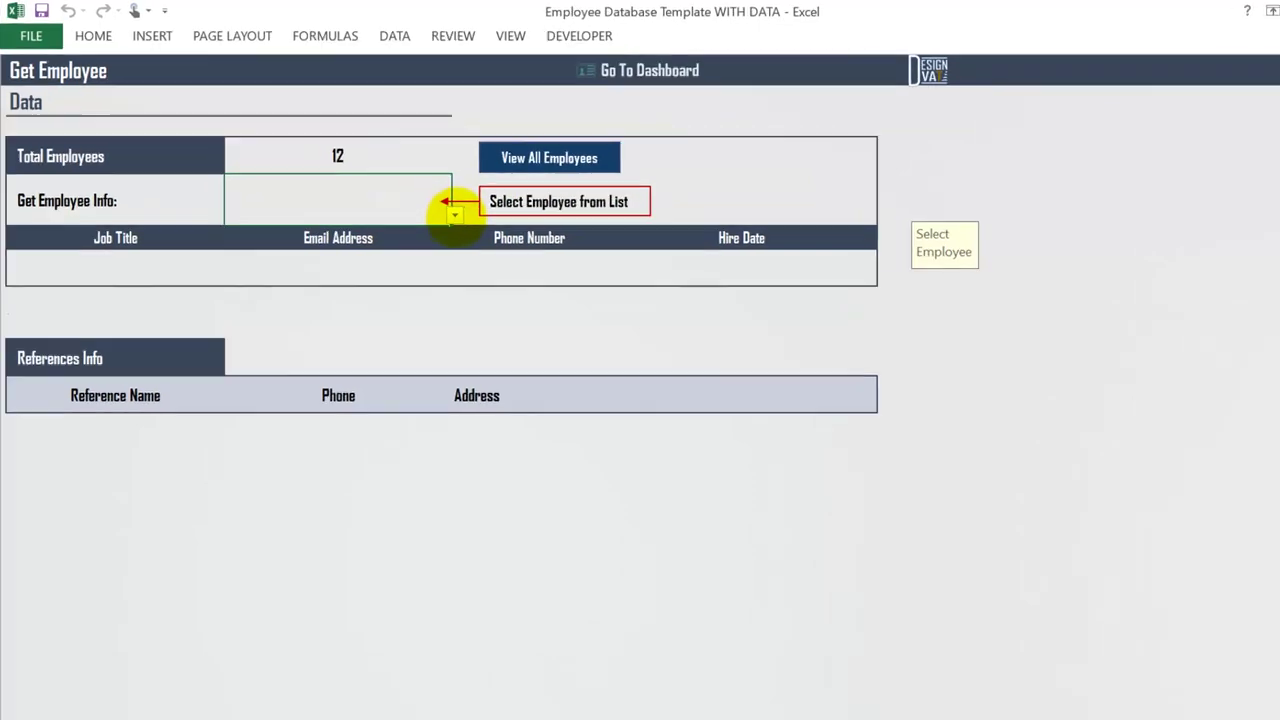
pyautogui.click(425, 200)
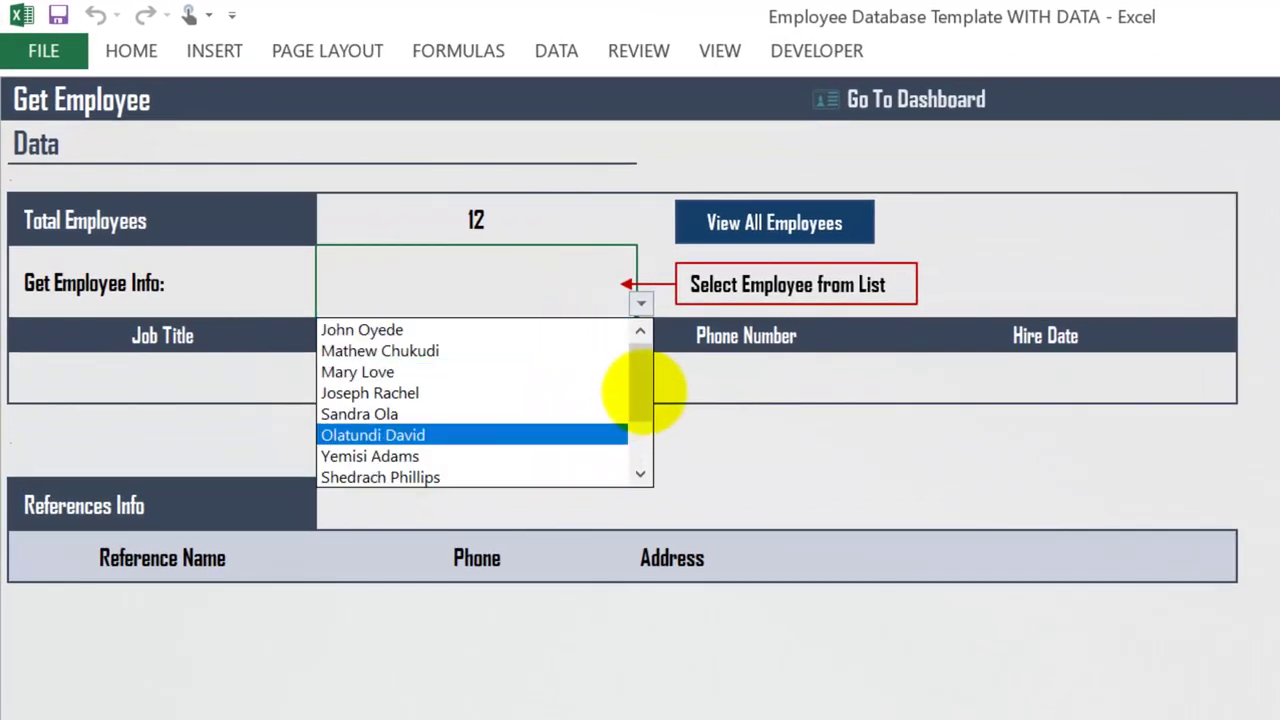
pyautogui.moveTo(643, 391); pyautogui.dragTo(634, 323)
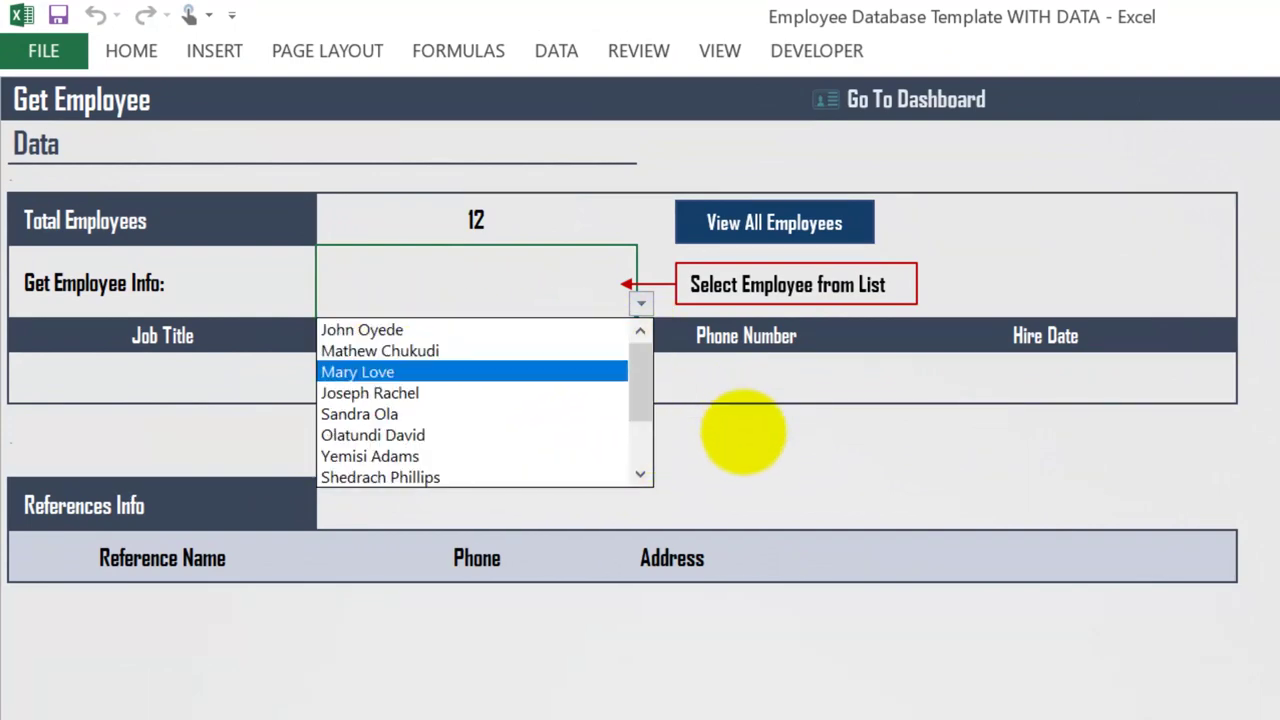
pyautogui.click(744, 432)
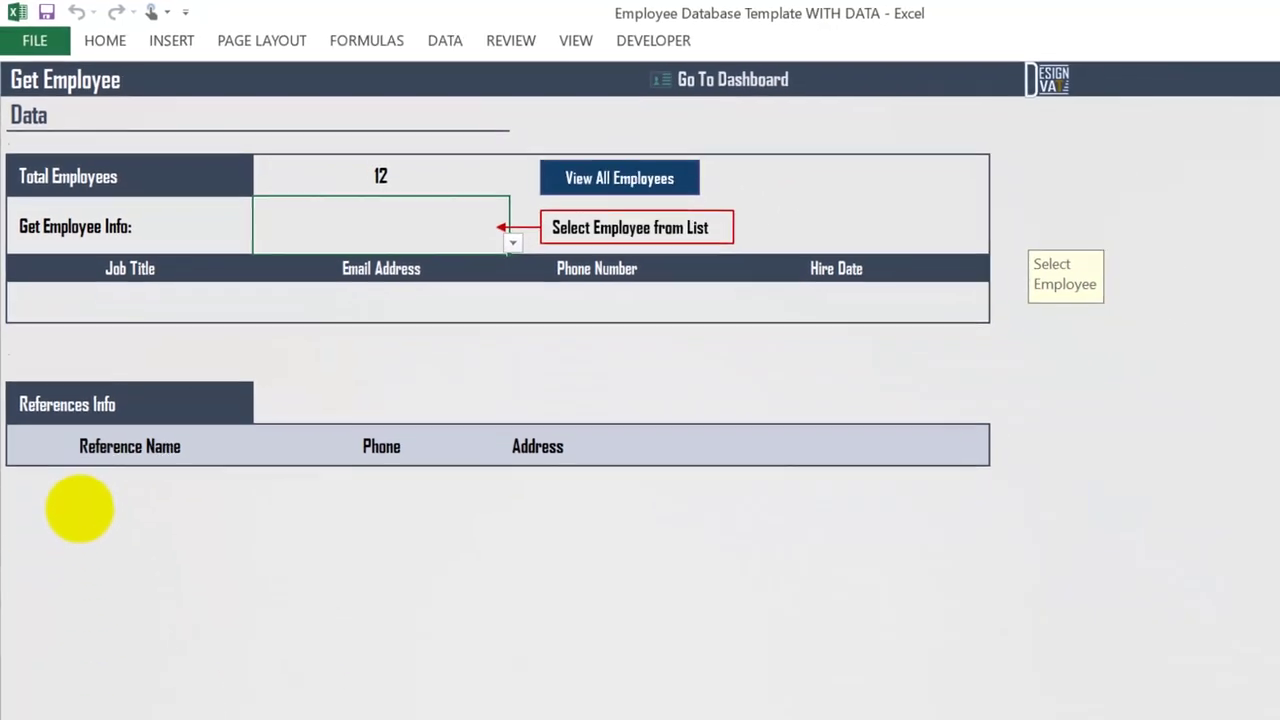
# - Select an employee to show their Account Officer details, 2/Jan/15 hire date and references
pyautogui.click(512, 242)
pyautogui.click(1015, 353)
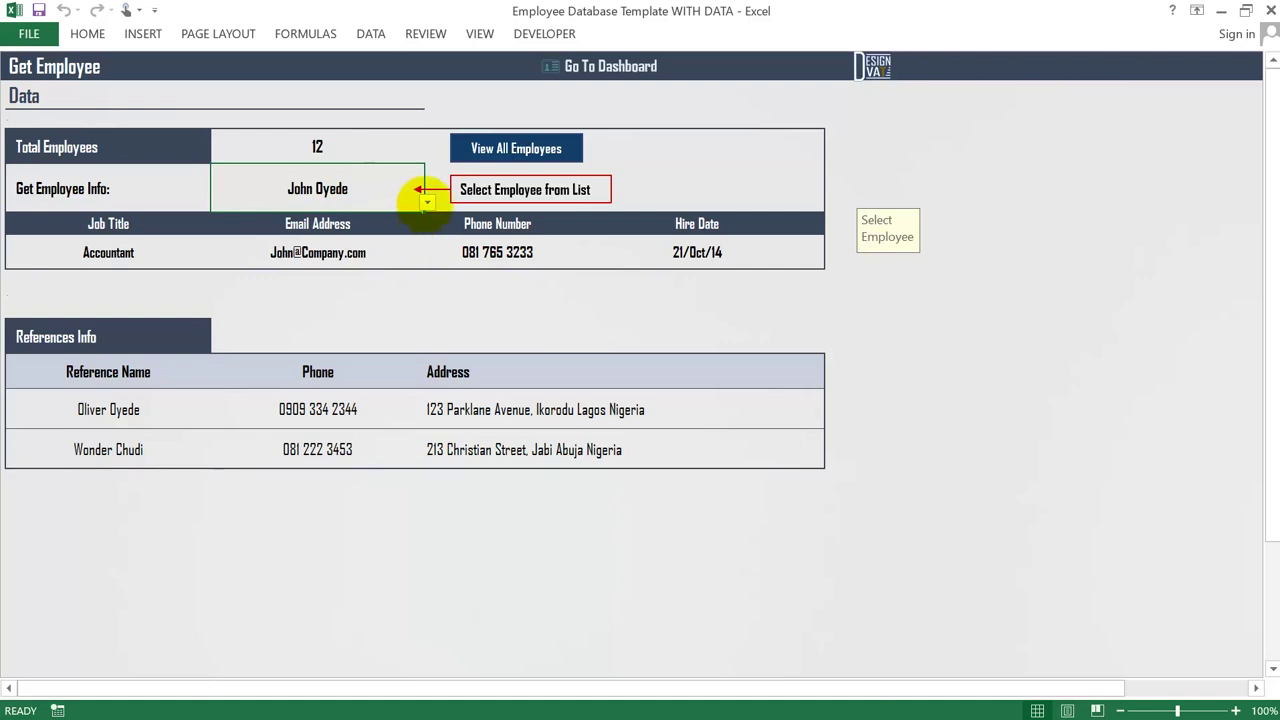
pyautogui.click(427, 201)
pyautogui.click(253, 233)
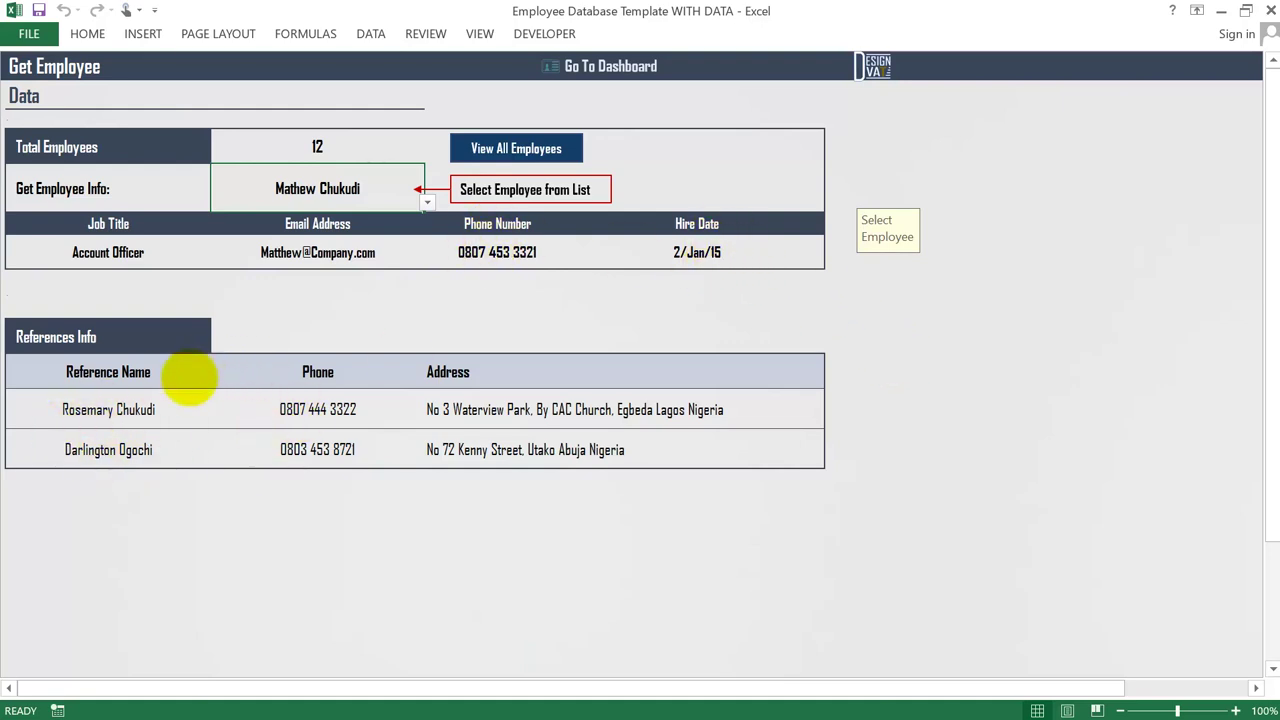
pyautogui.click(312, 146)
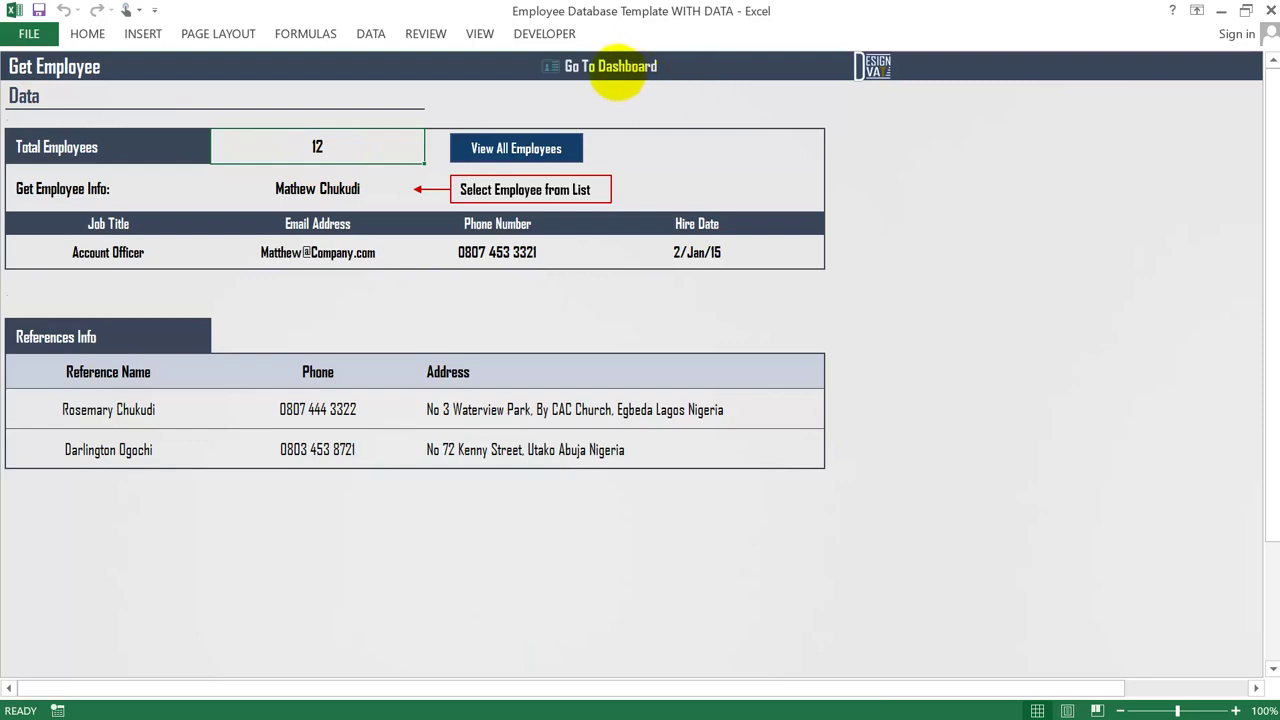
# - Enter 10/22/2017 as the Accountant's End Date in the Employee Details table
pyautogui.click(615, 68)
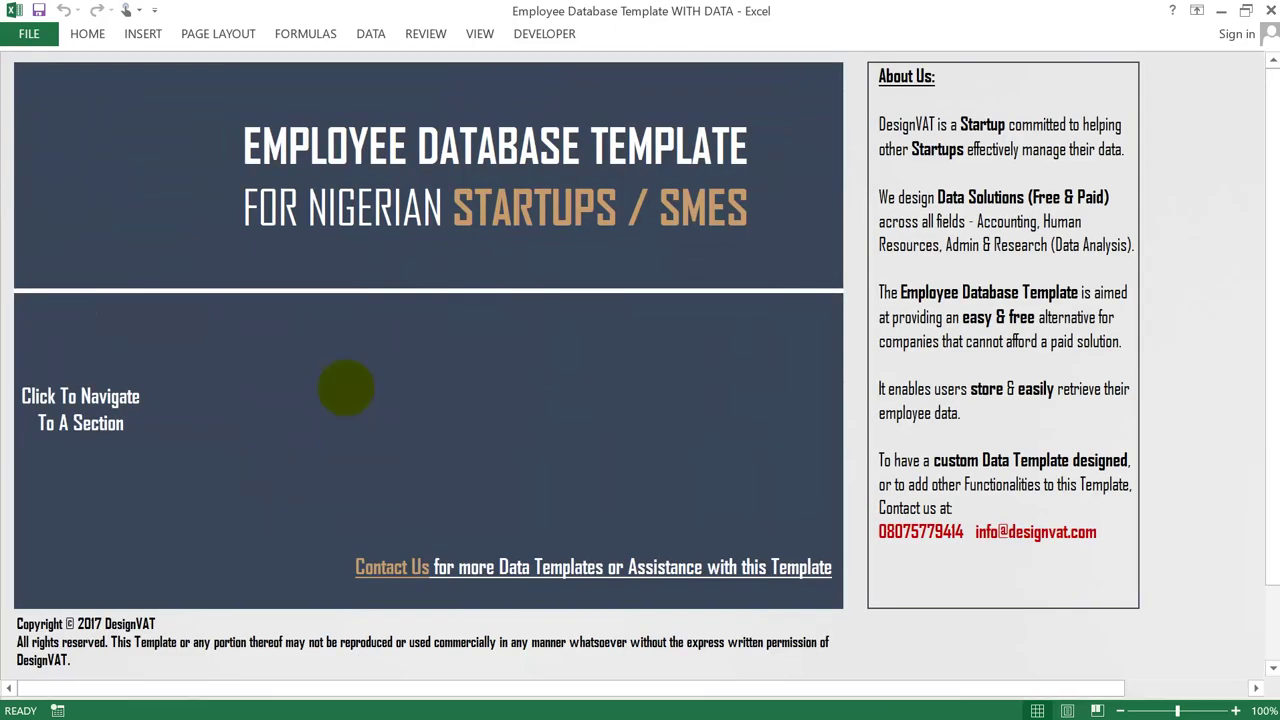
pyautogui.click(346, 386)
pyautogui.moveTo(100, 182); pyautogui.dragTo(65, 565)
pyautogui.click(110, 186)
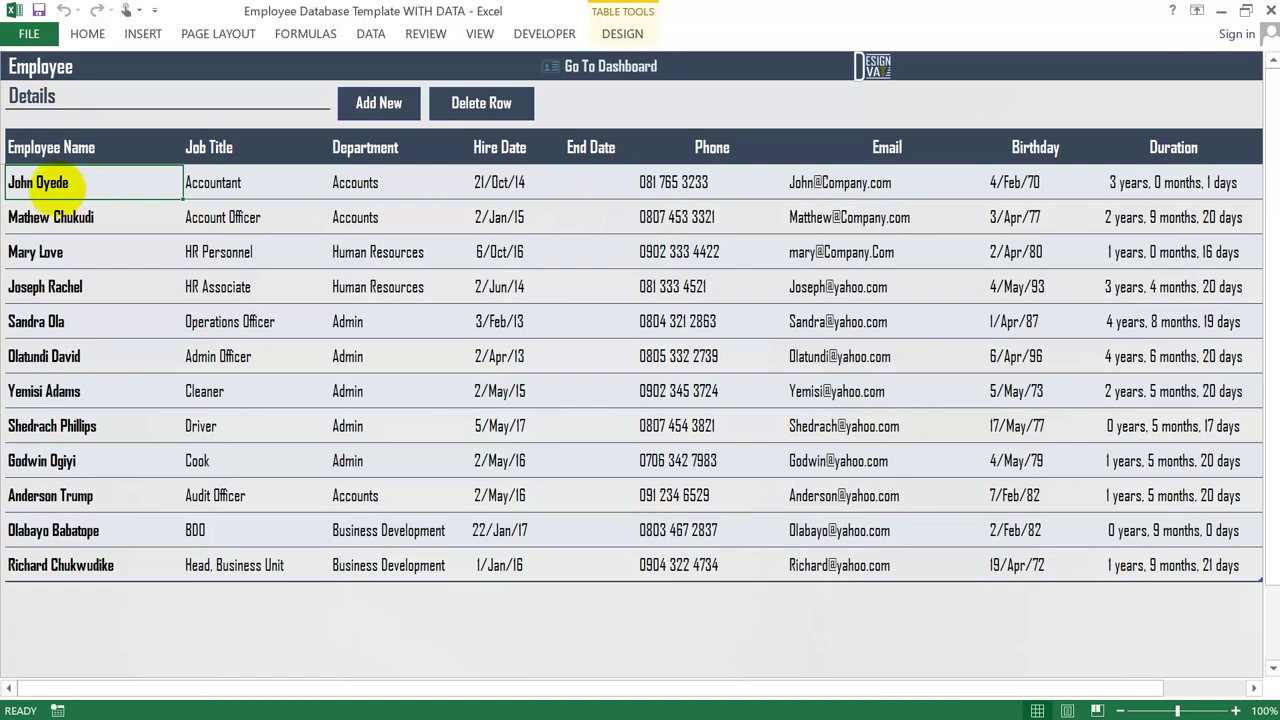
pyautogui.click(580, 185)
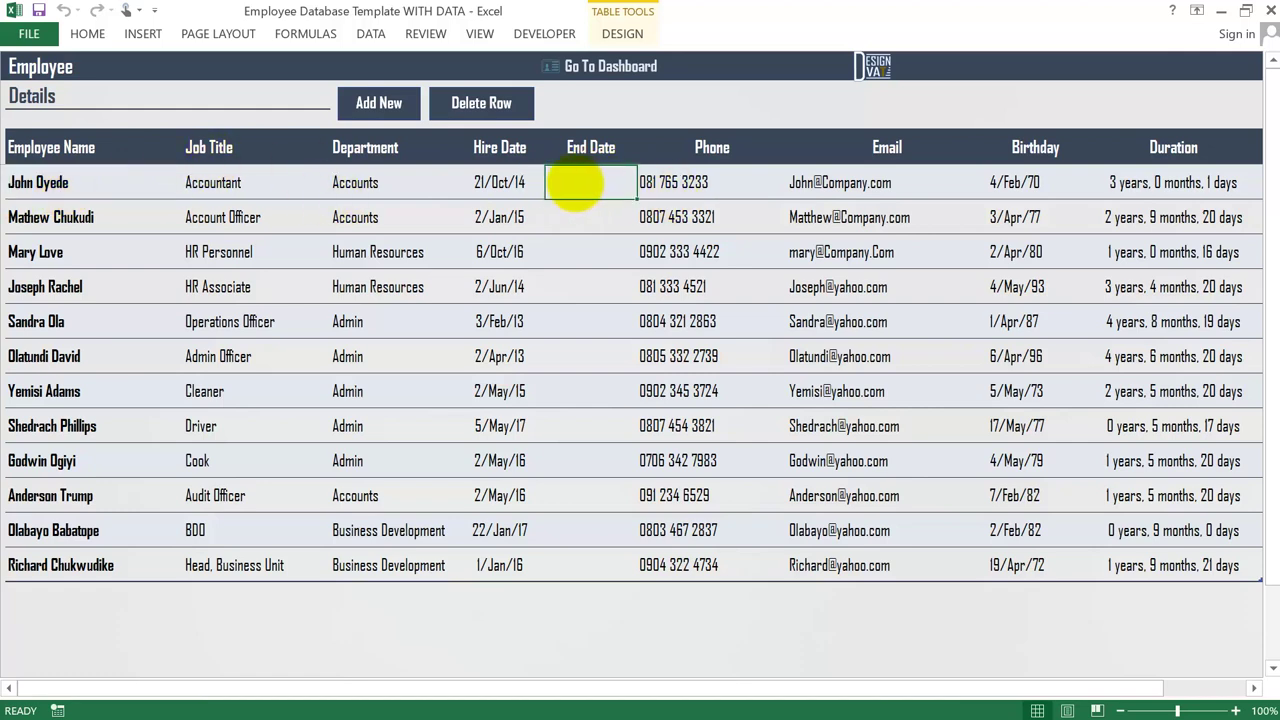
pyautogui.write('10/22/2017')
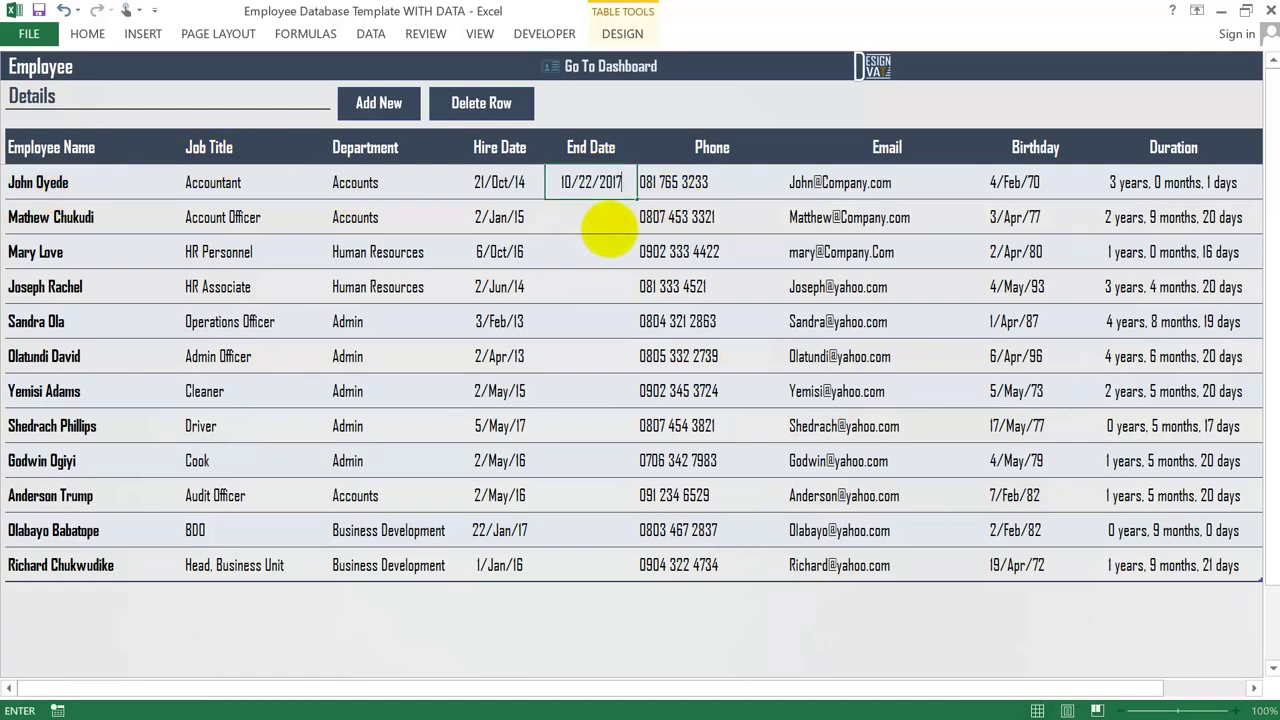
pyautogui.press('Return')
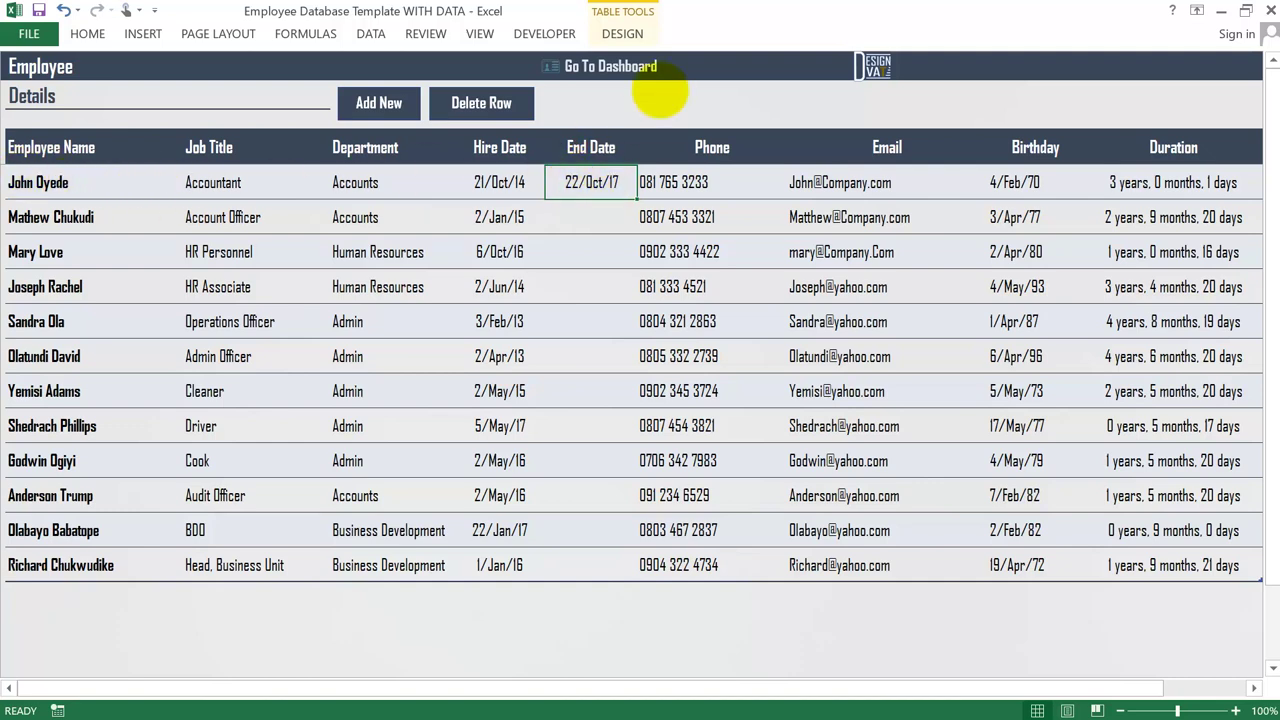
# - On Get Employee Info, confirm Total Employees reads 11 and display the departed Accountant's record
pyautogui.click(620, 66)
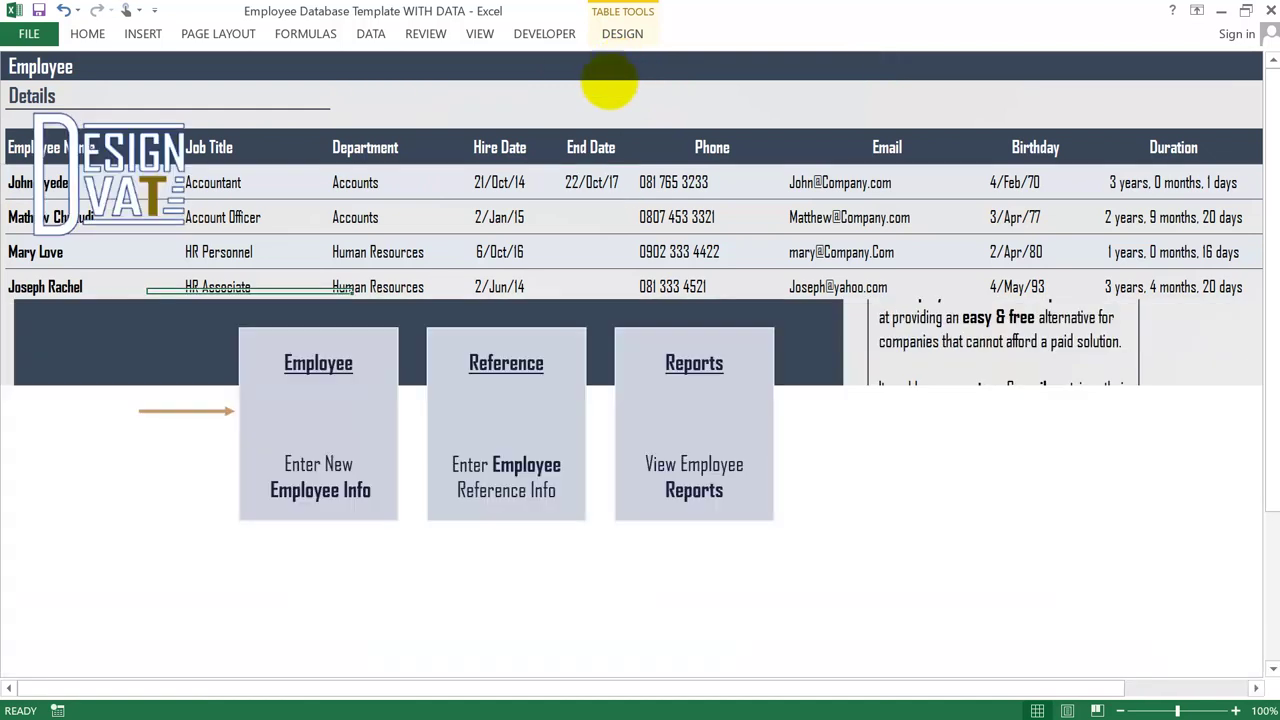
pyautogui.click(690, 414)
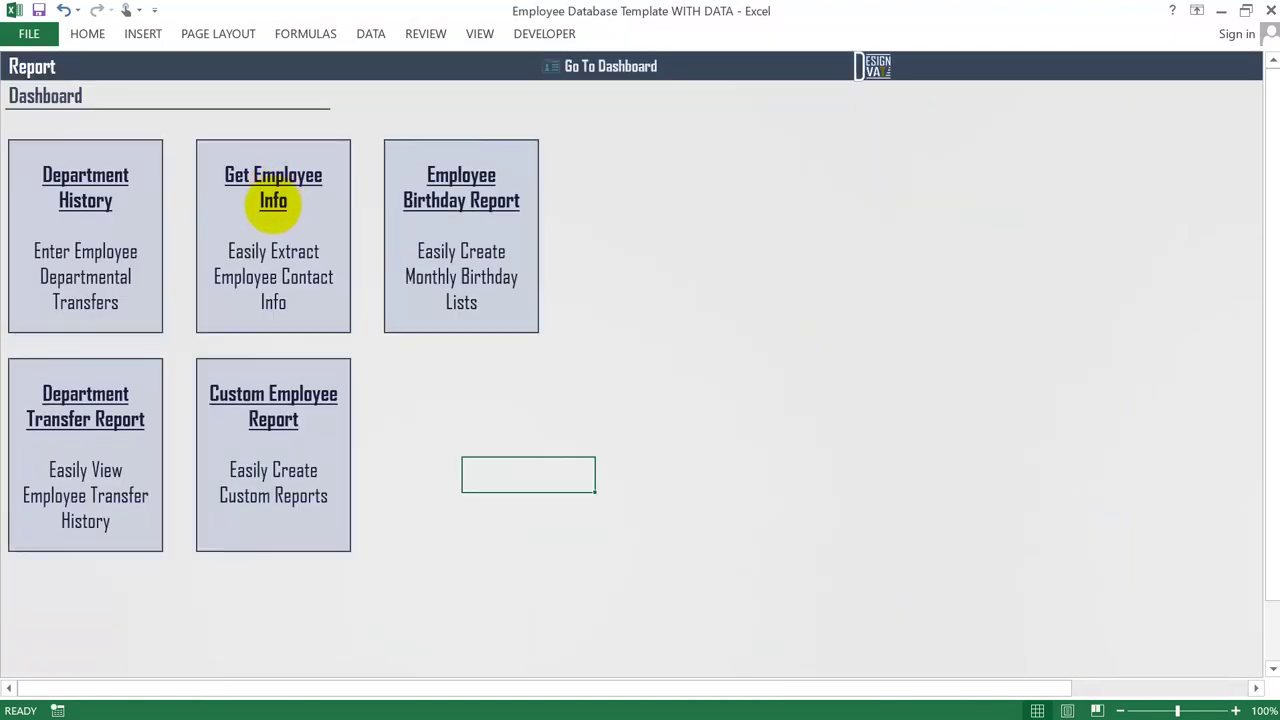
pyautogui.click(243, 186)
pyautogui.click(322, 140)
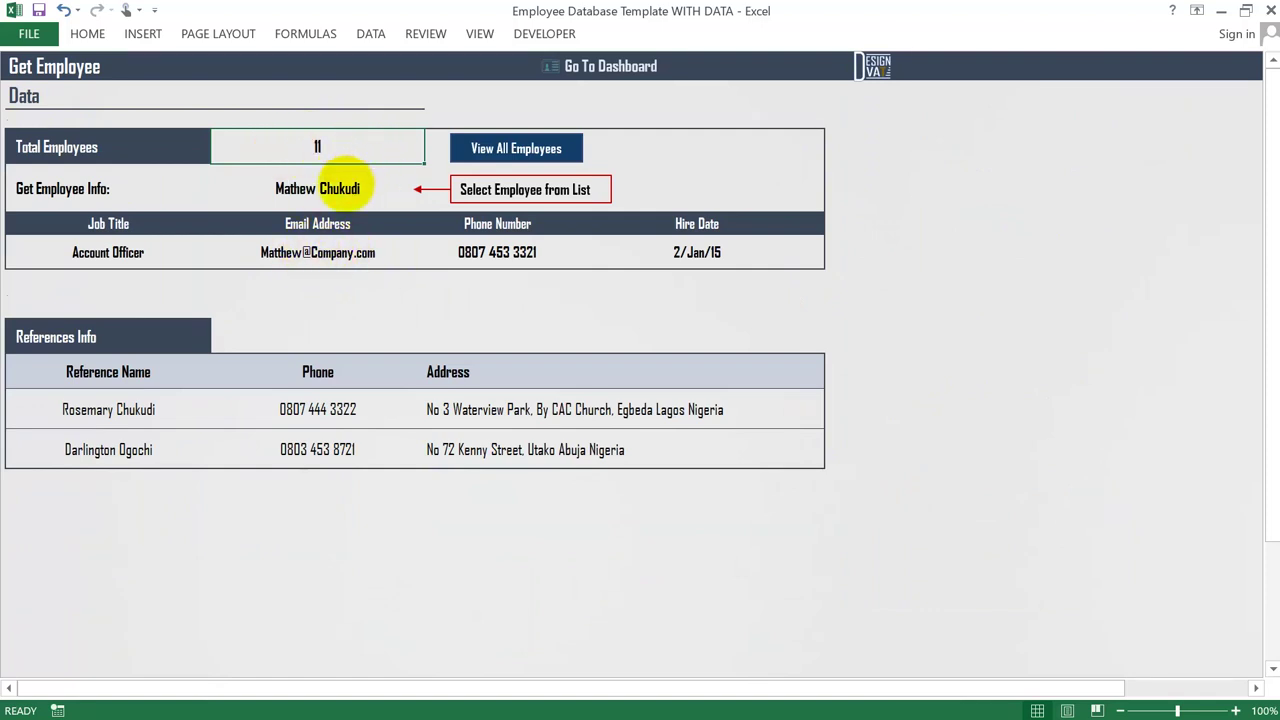
pyautogui.click(420, 190)
pyautogui.click(427, 201)
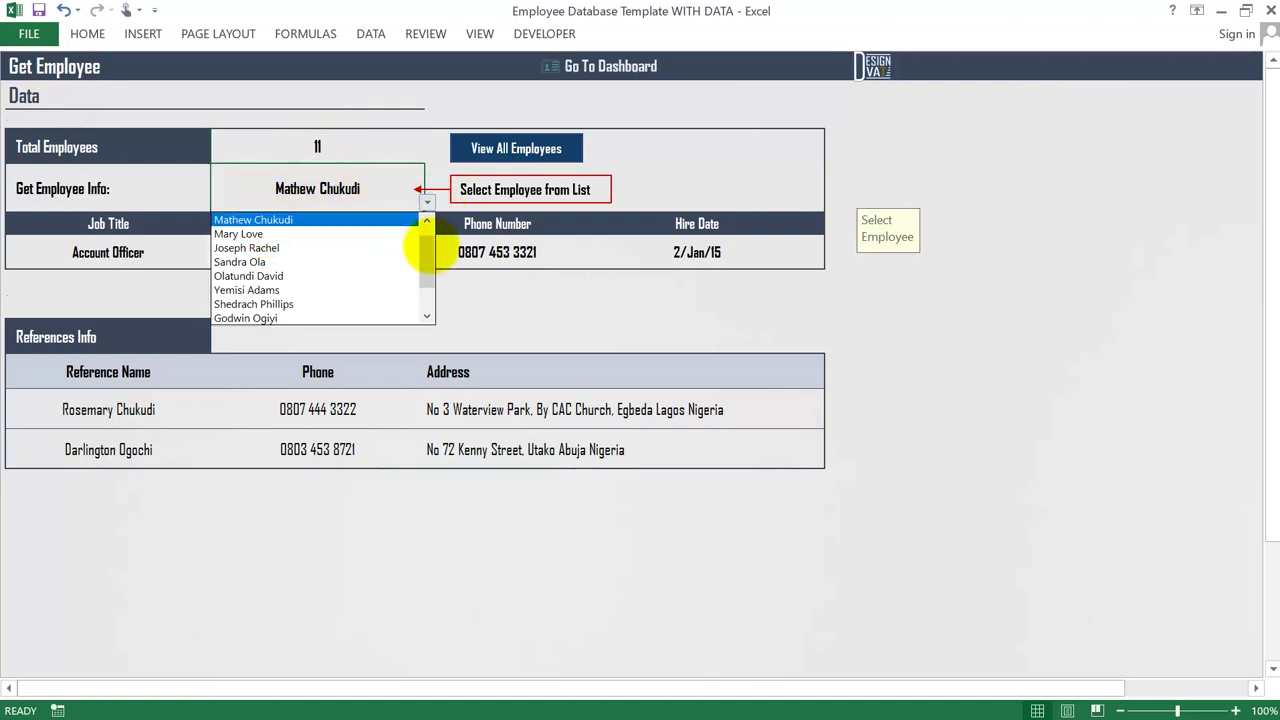
pyautogui.click(427, 219)
pyautogui.click(310, 219)
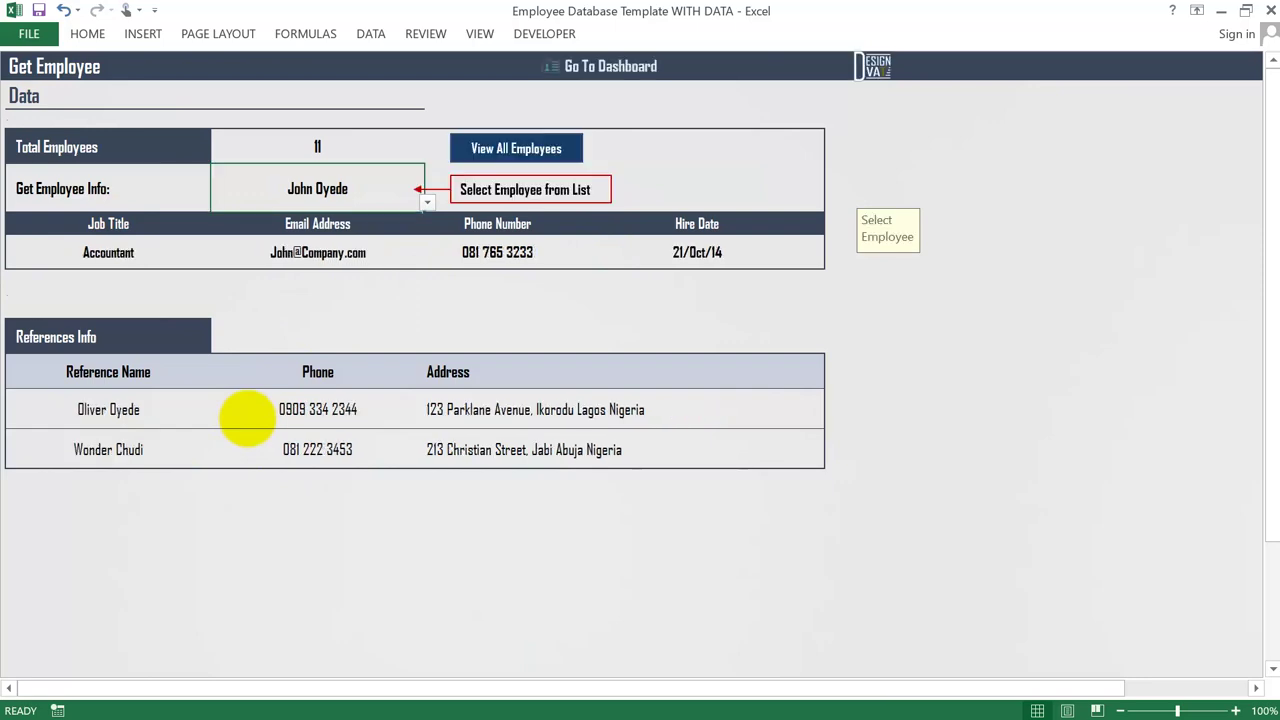
# - Open the Employee Birthday Report and filter the birth month to February
pyautogui.click(567, 80)
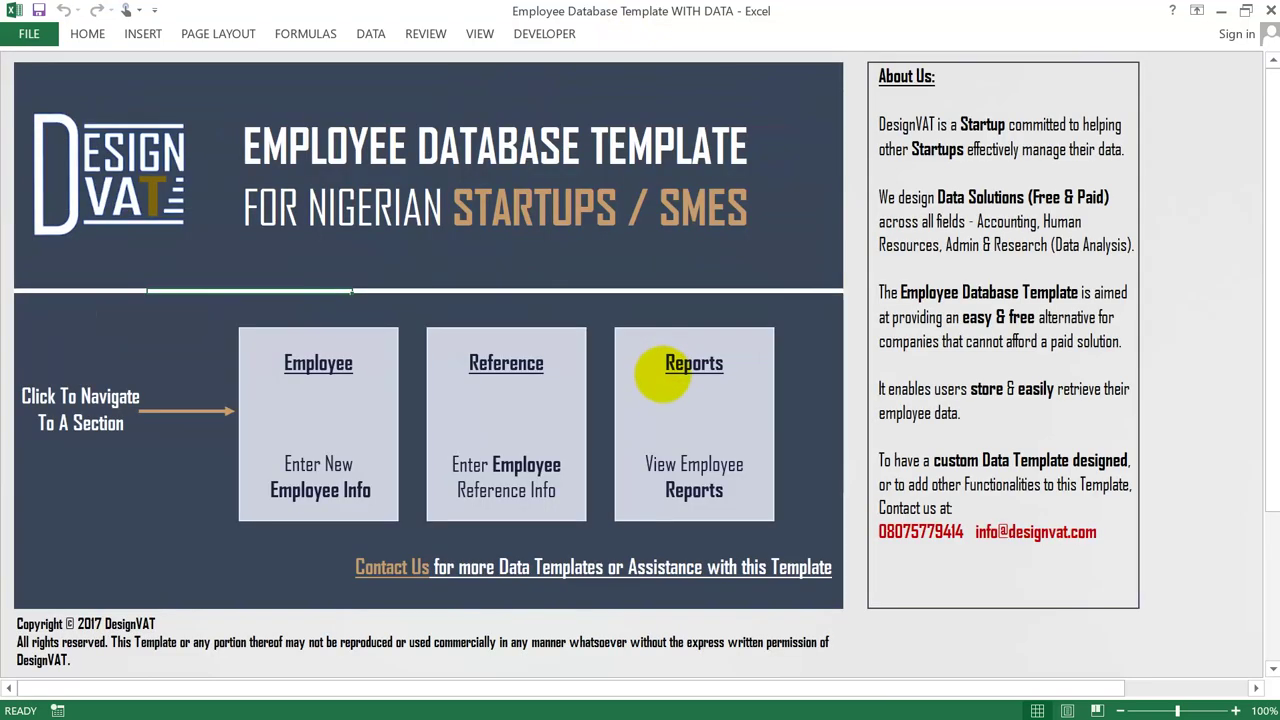
pyautogui.click(694, 420)
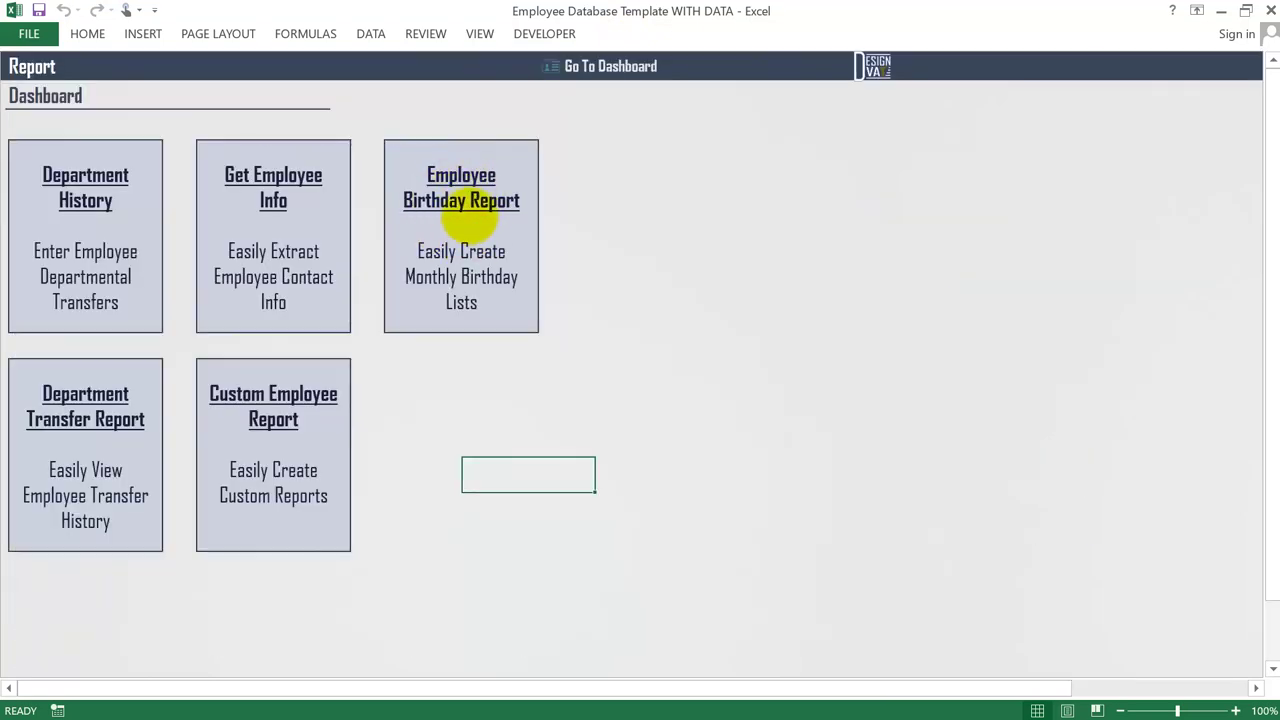
pyautogui.click(463, 213)
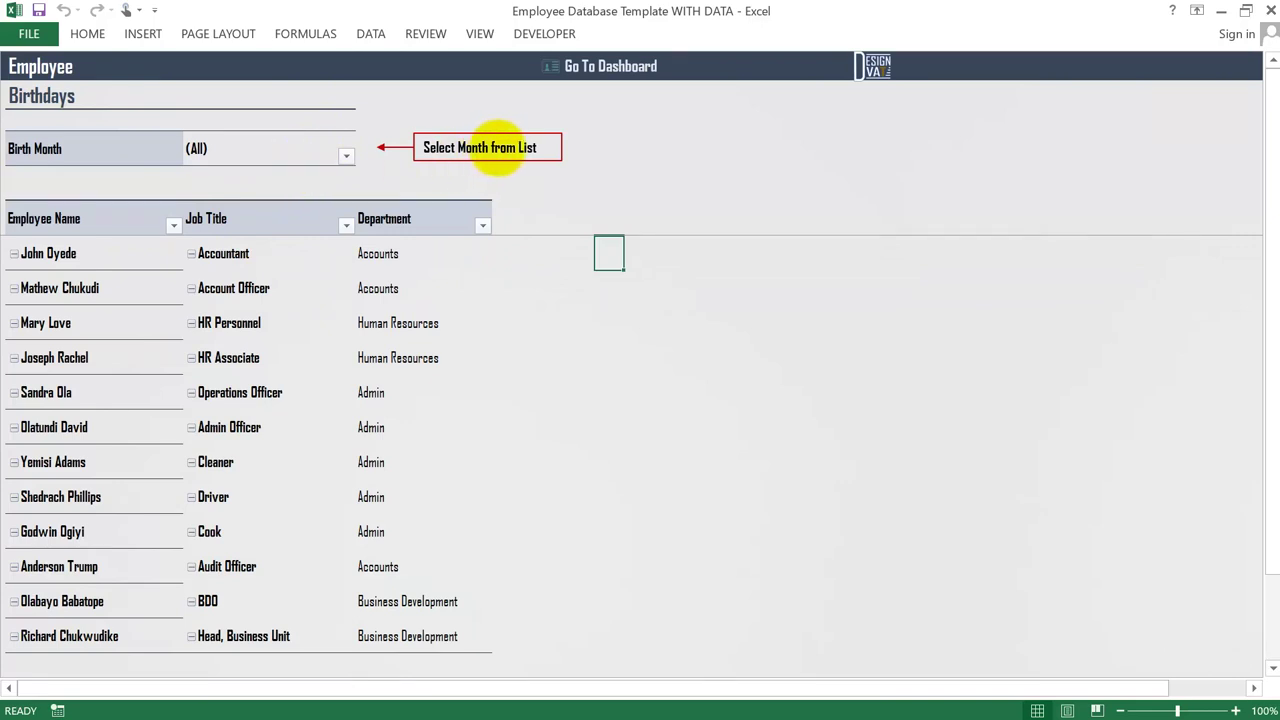
pyautogui.click(346, 156)
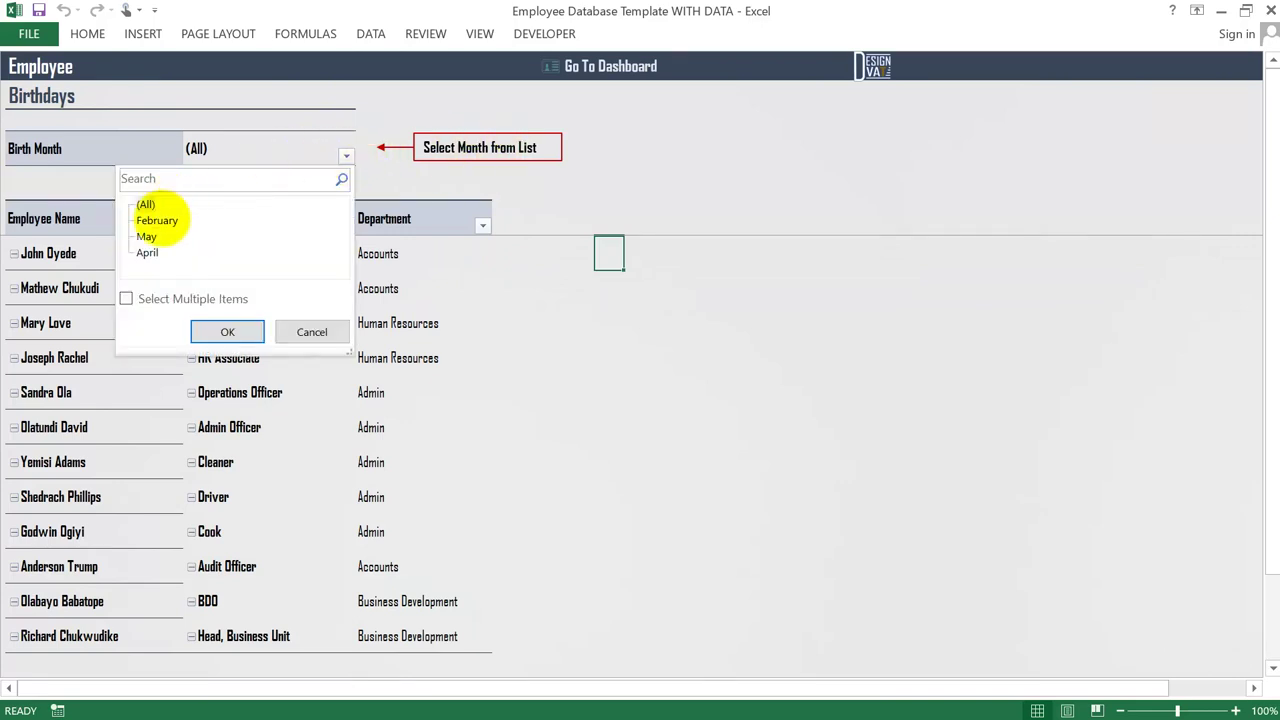
pyautogui.click(157, 220)
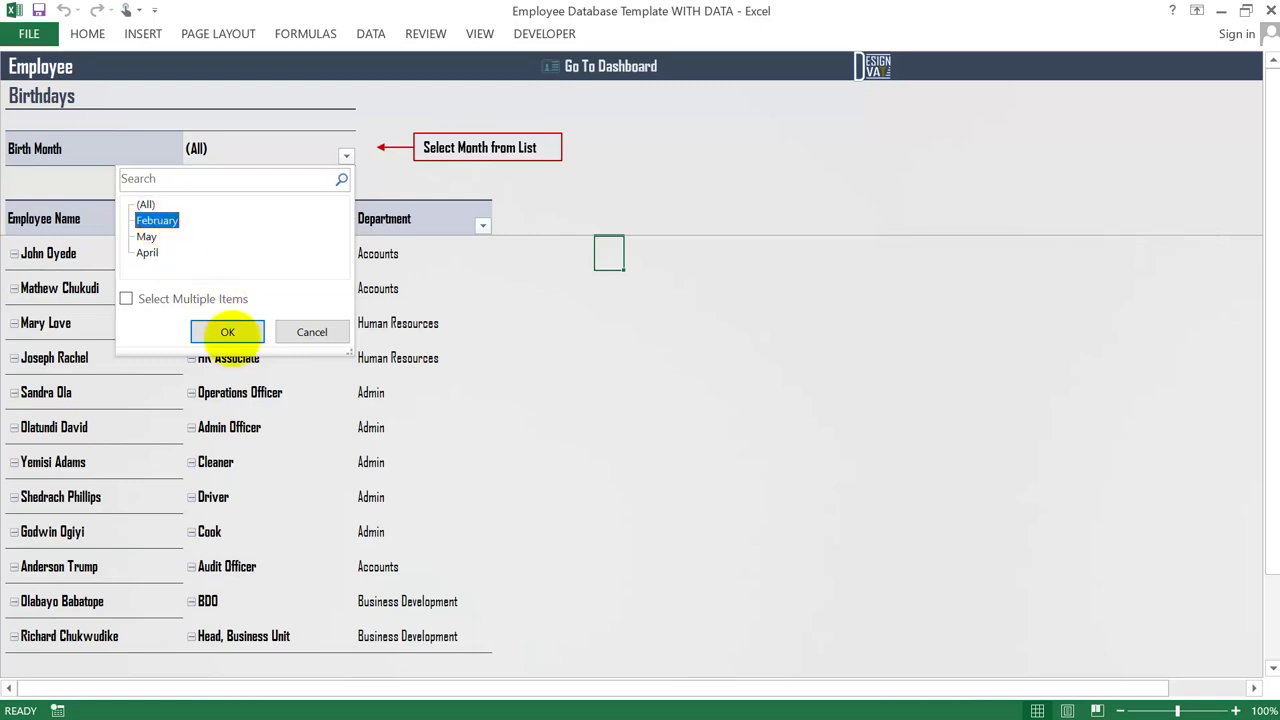
pyautogui.click(258, 333)
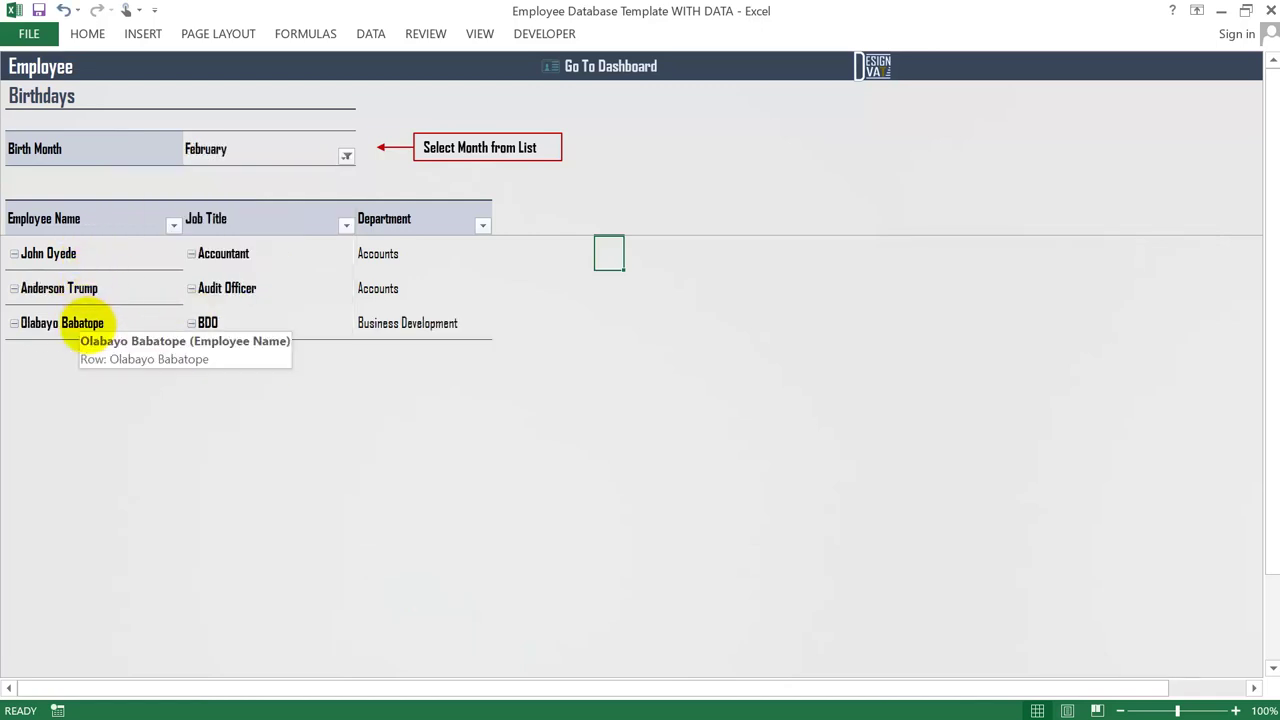
pyautogui.click(70, 228)
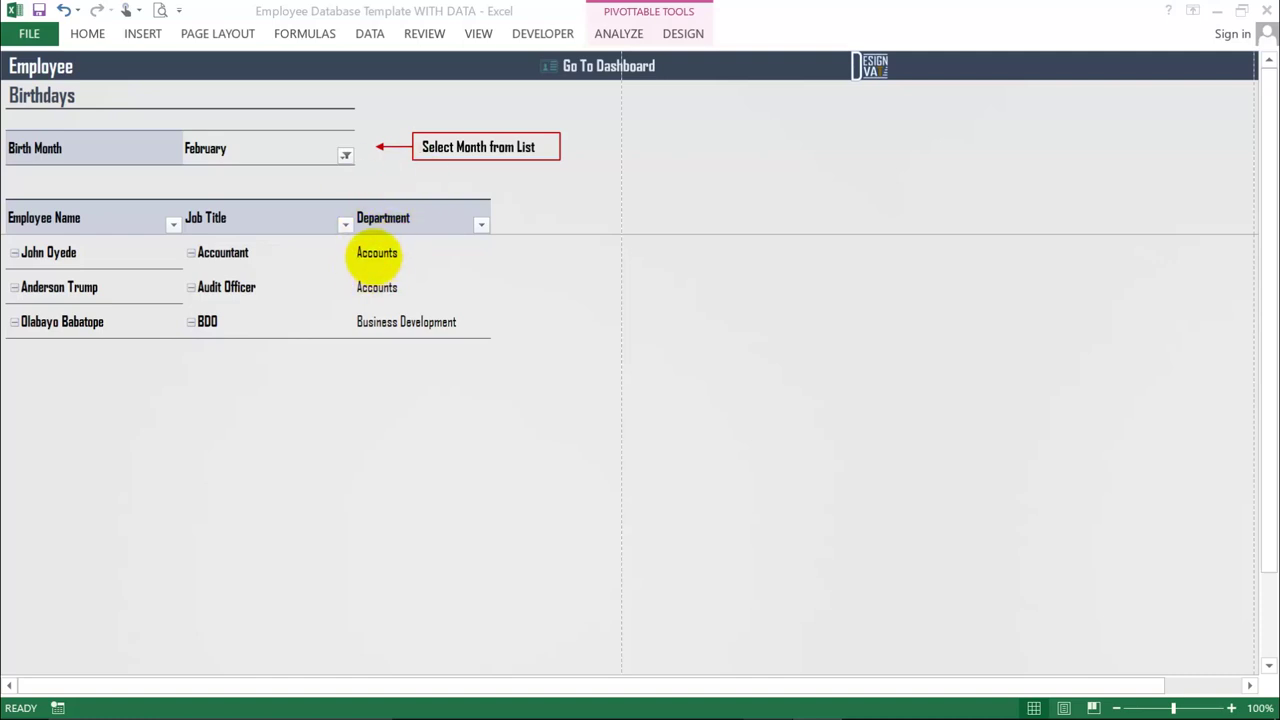
# - Change the birth month filter to May, then settle on April
pyautogui.click(343, 156)
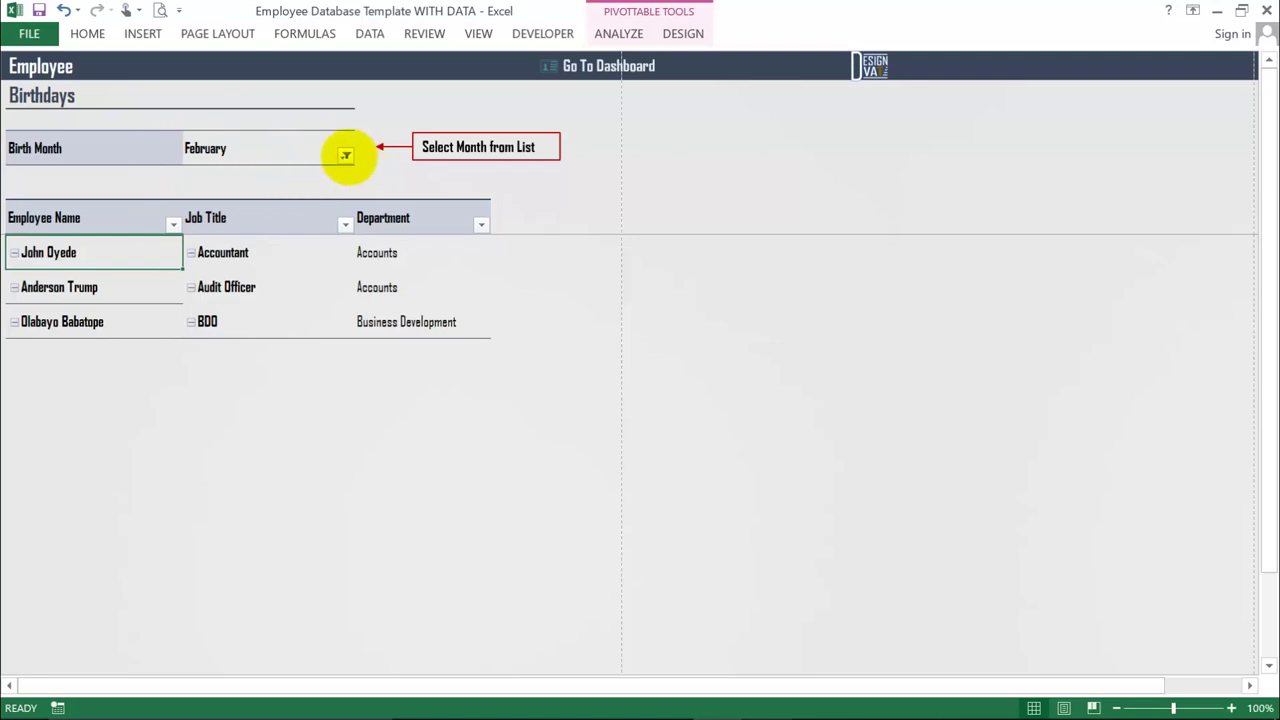
pyautogui.click(345, 155)
pyautogui.click(146, 241)
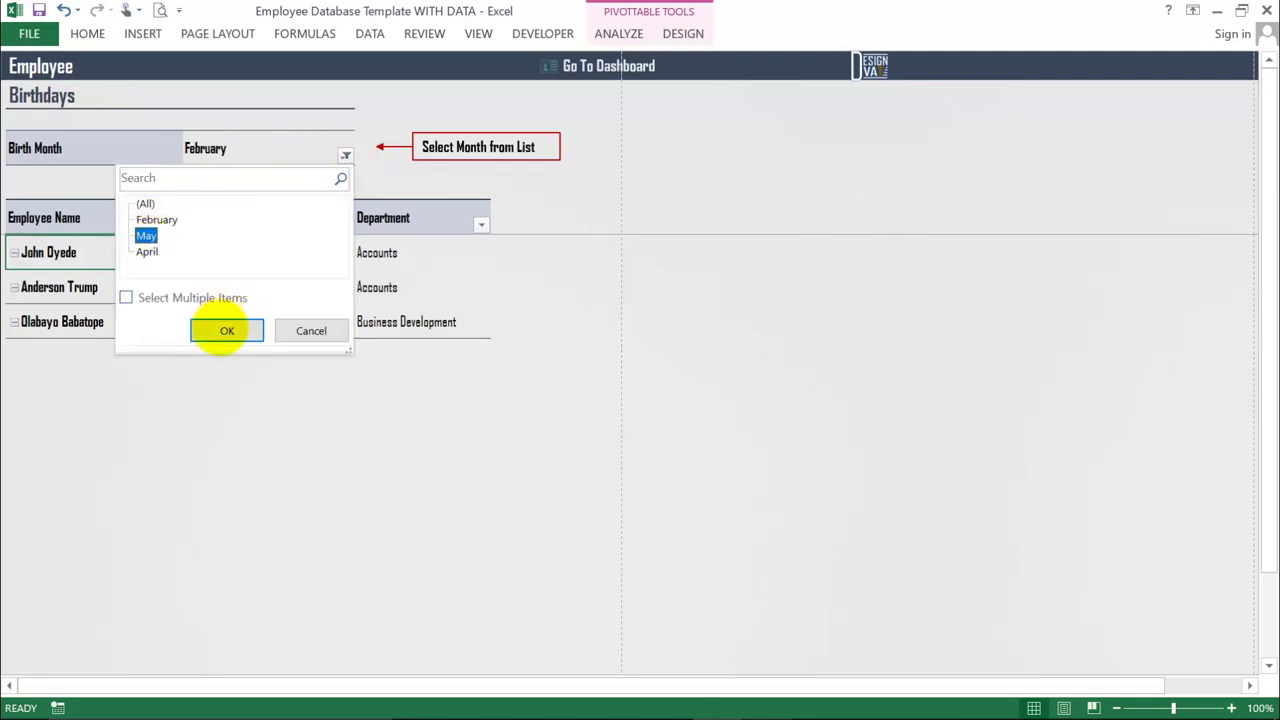
pyautogui.click(223, 329)
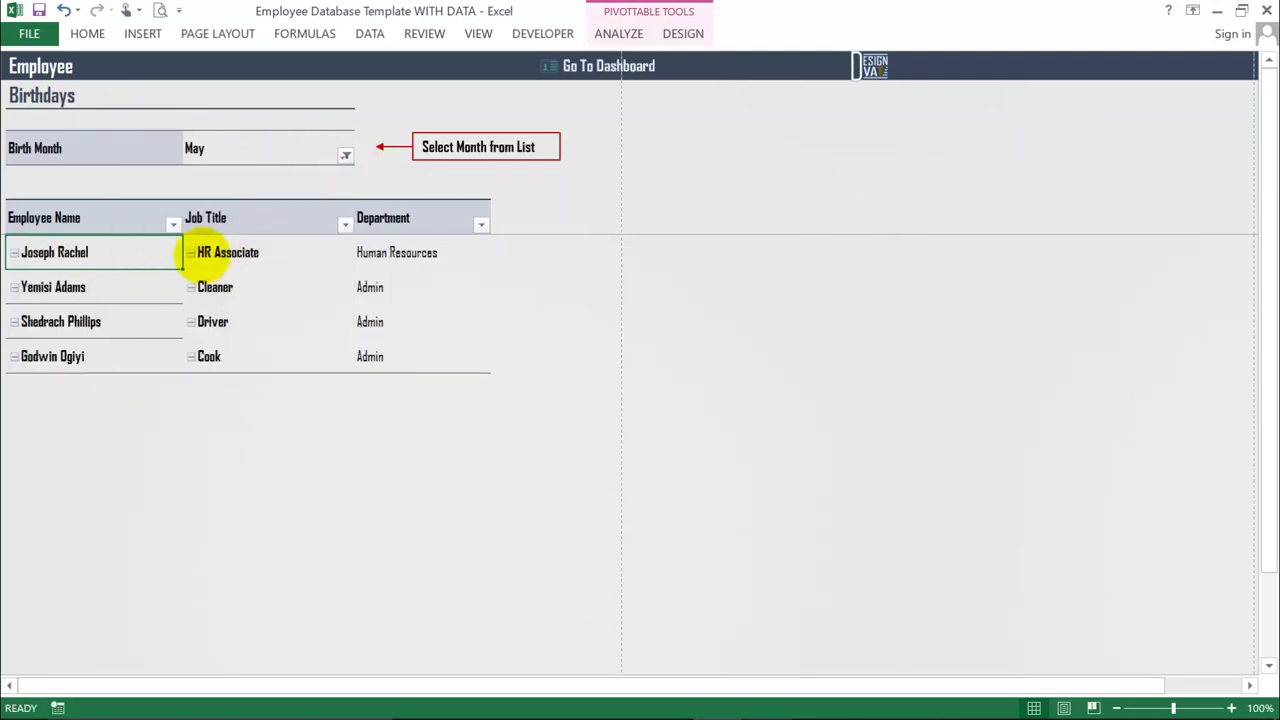
pyautogui.click(345, 155)
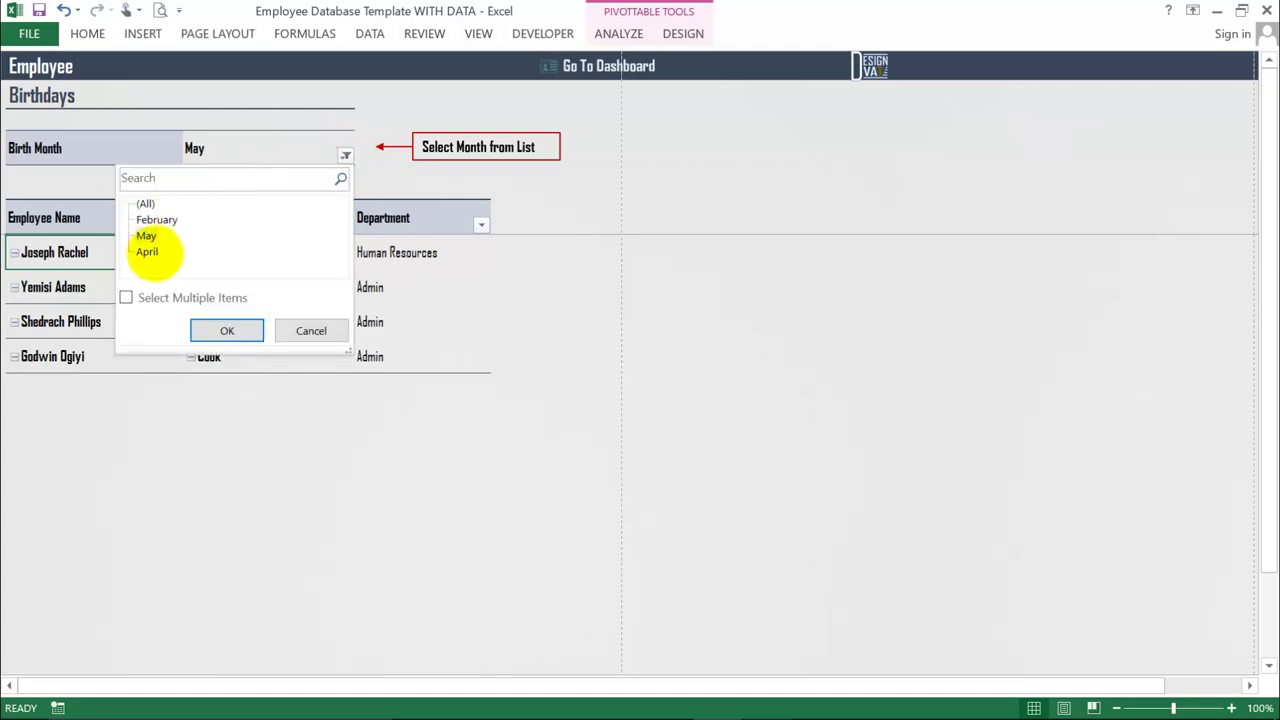
pyautogui.click(150, 251)
pyautogui.click(227, 330)
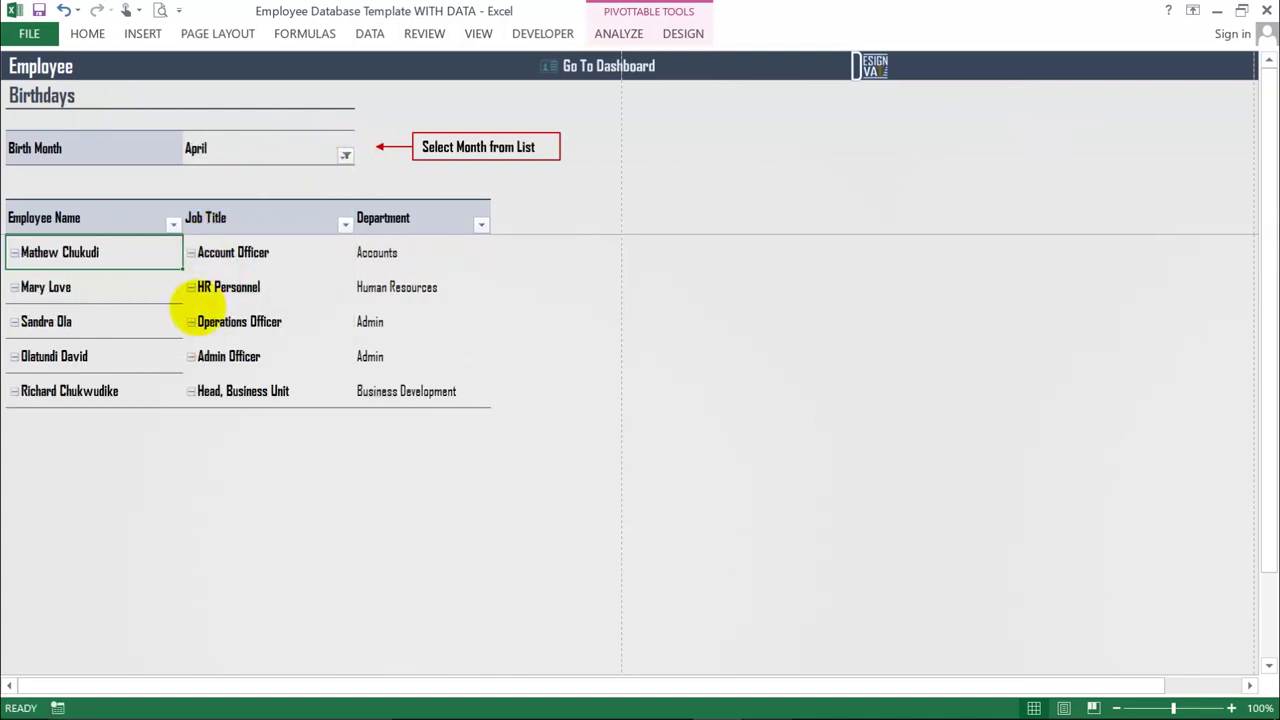
pyautogui.click(345, 155)
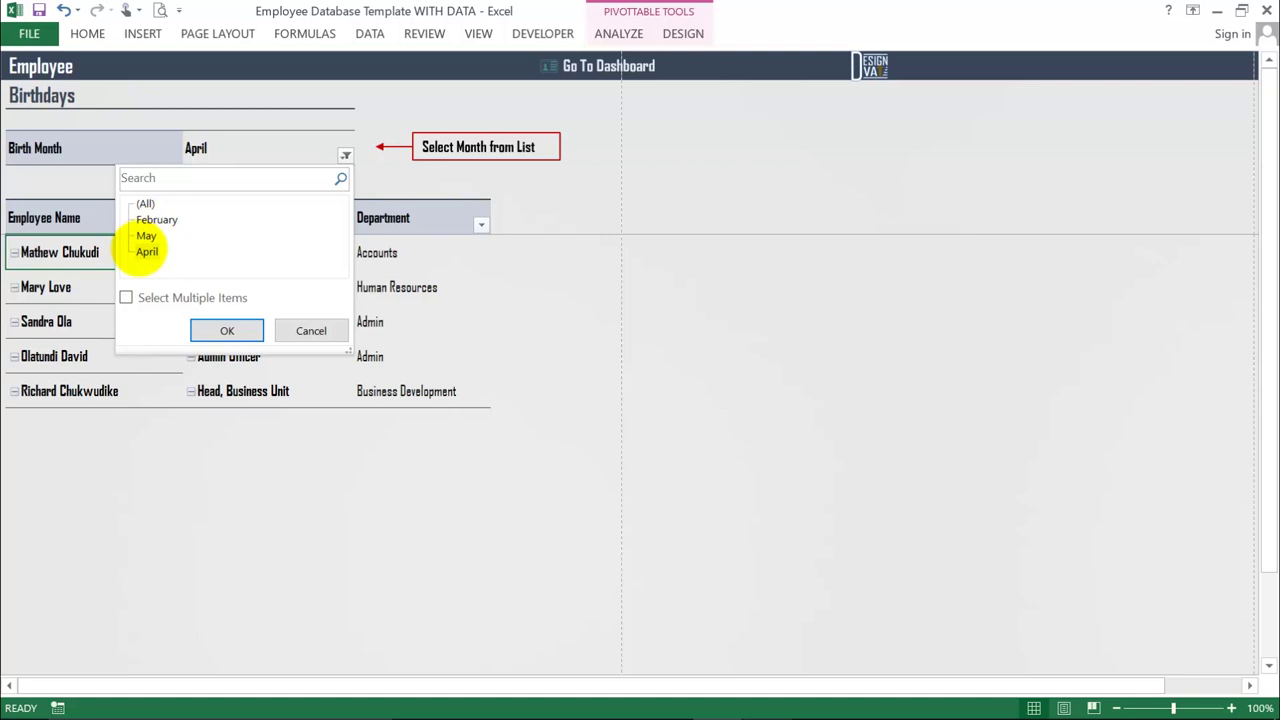
pyautogui.click(233, 328)
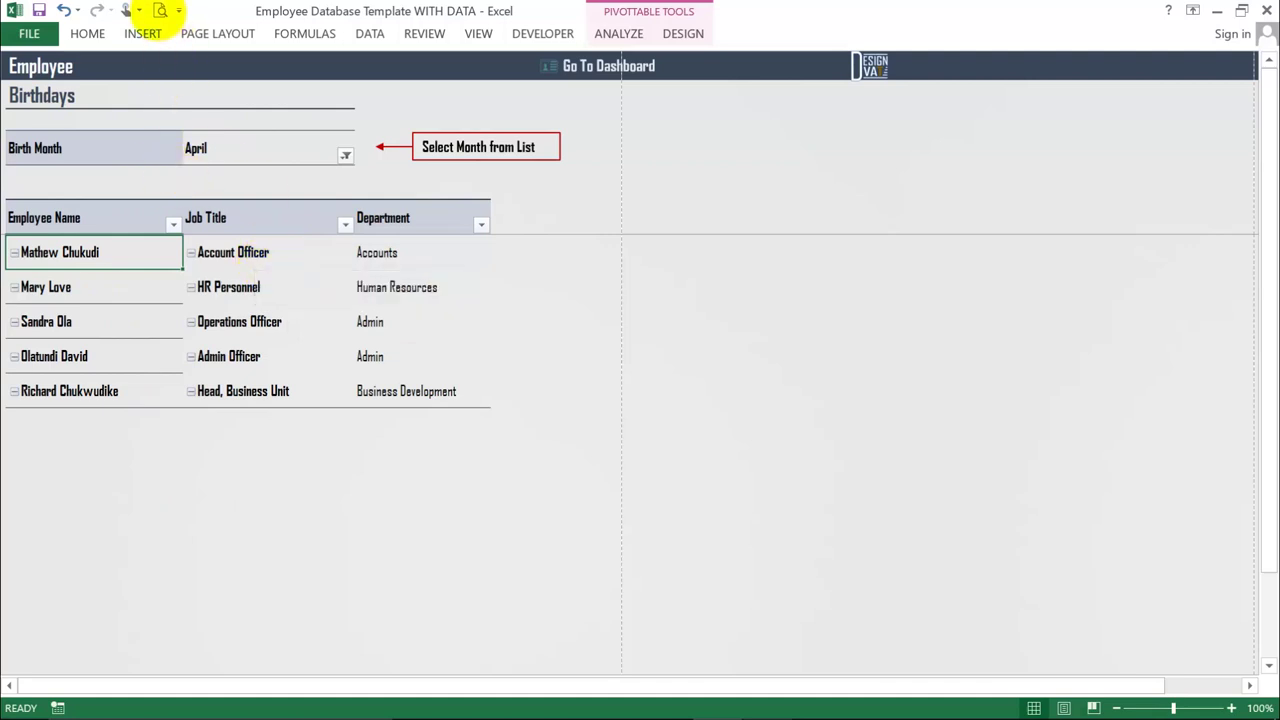
pyautogui.click(160, 10)
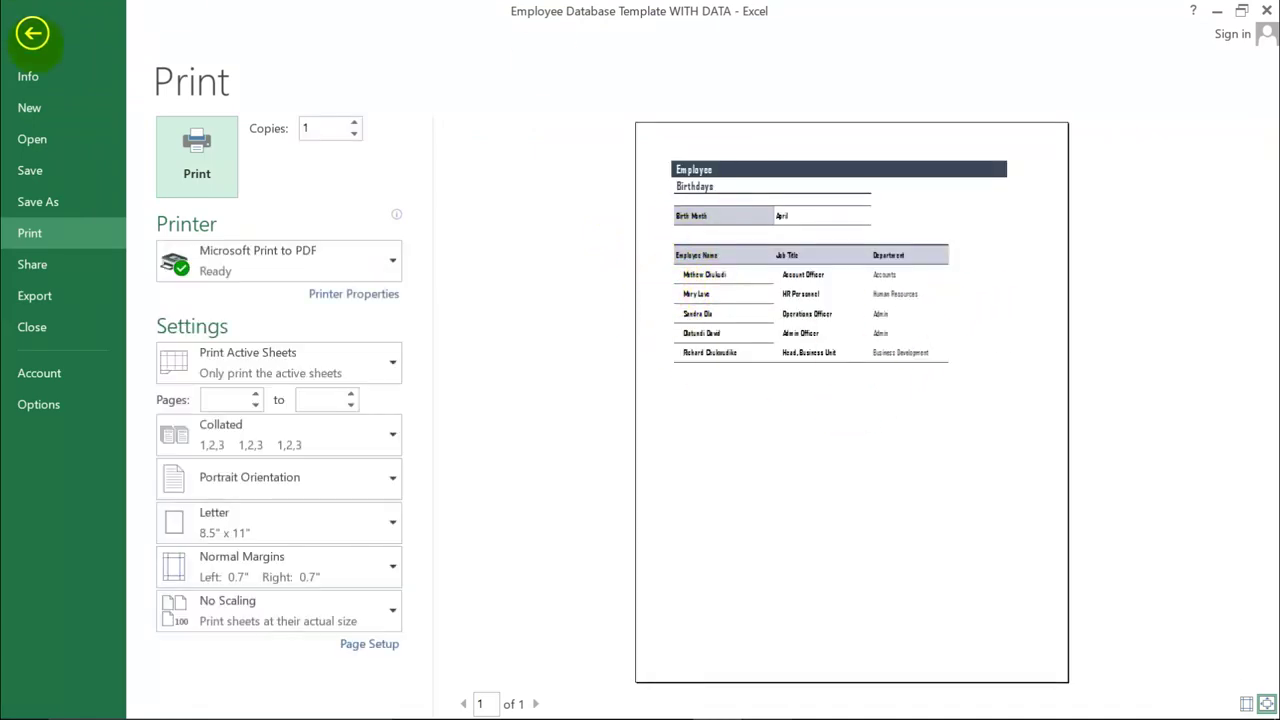
pyautogui.click(32, 33)
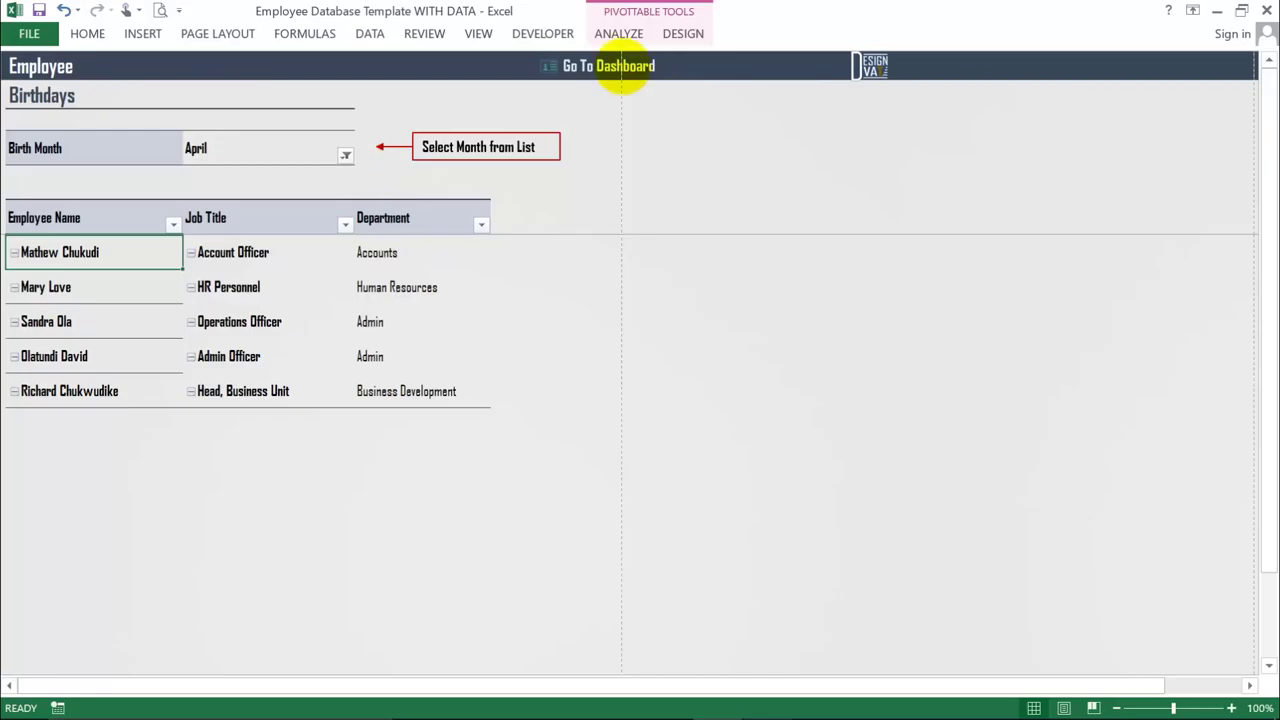
pyautogui.click(624, 66)
# - Generate the Department History report for an employee chosen from the Select Employee list
pyautogui.click(700, 420)
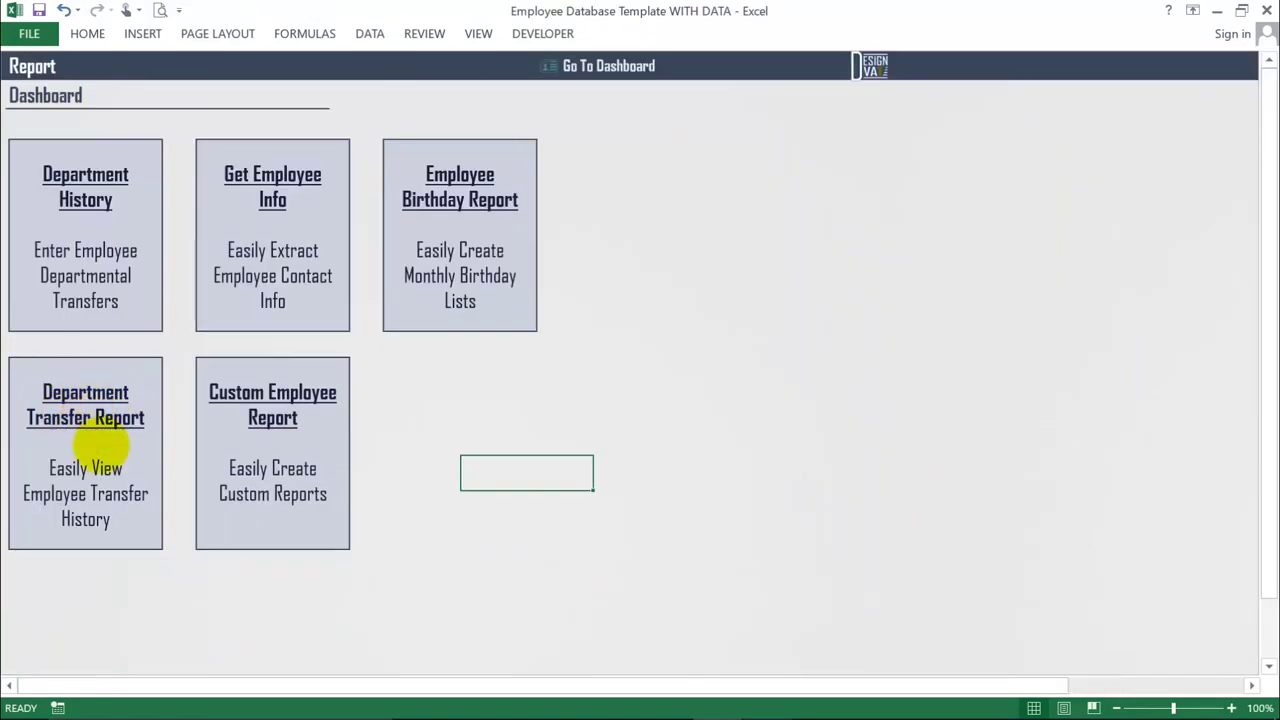
pyautogui.click(86, 455)
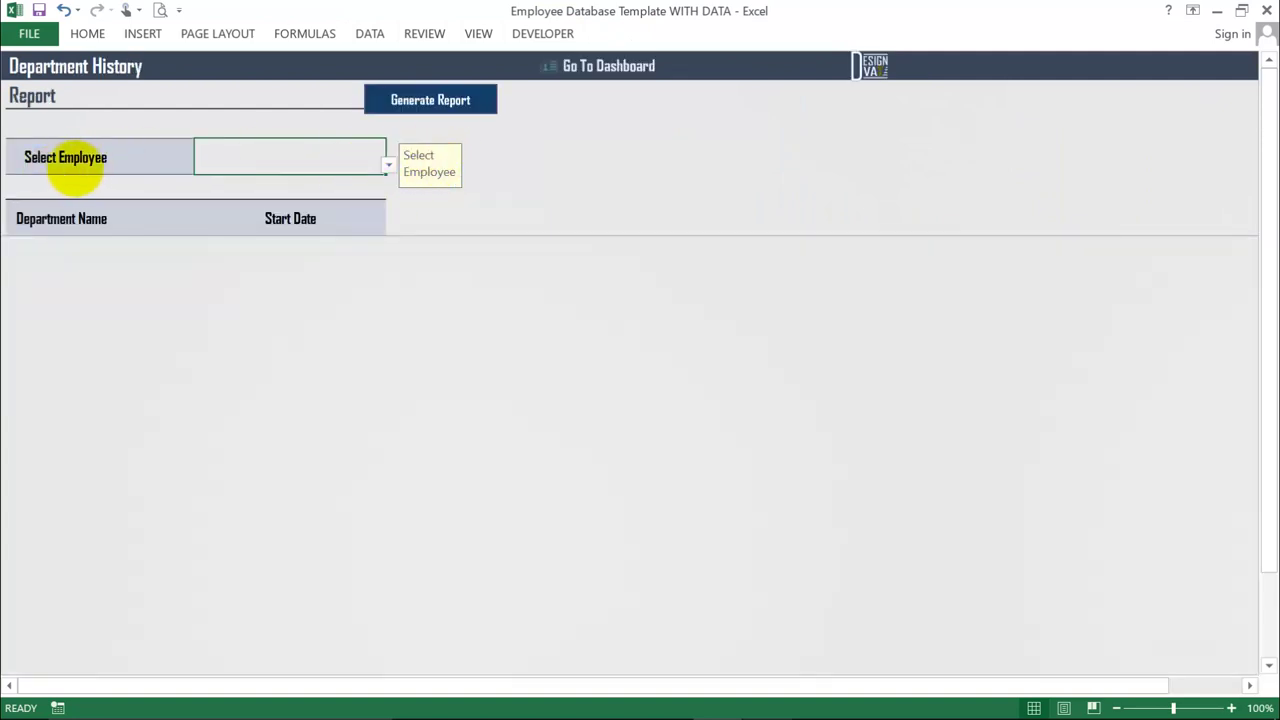
pyautogui.click(388, 165)
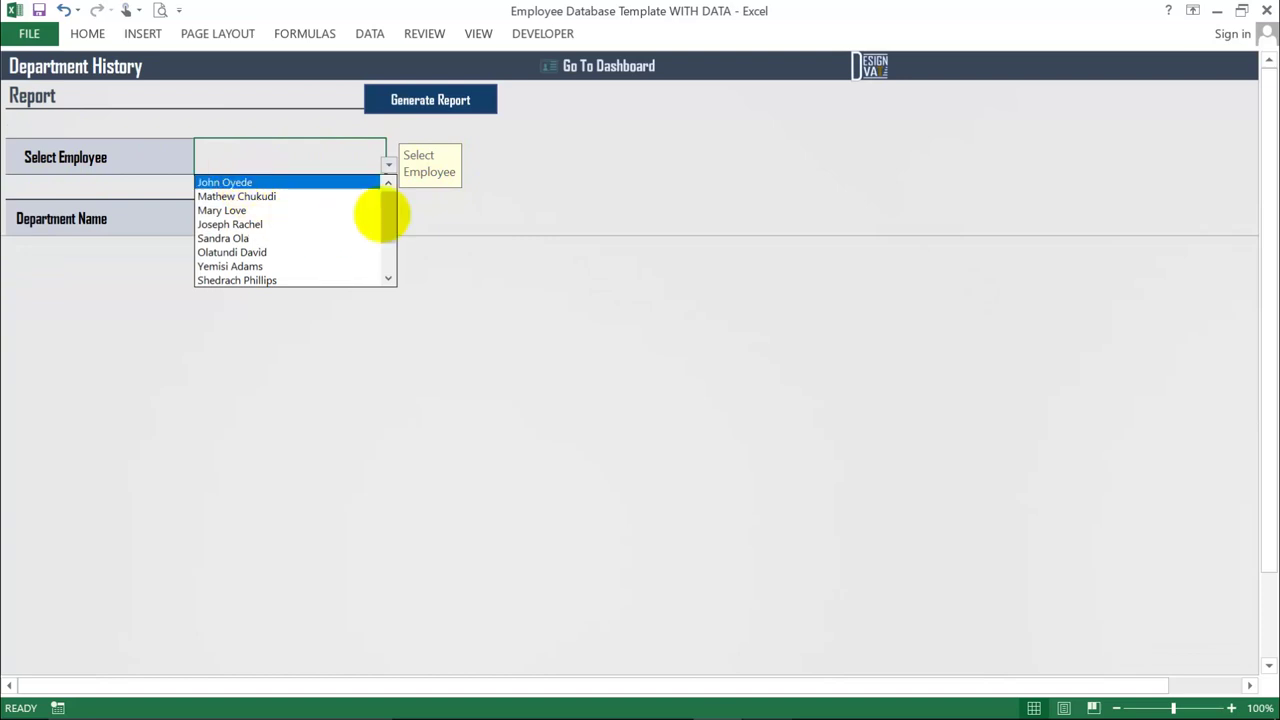
pyautogui.scroll(-2, 388, 225)
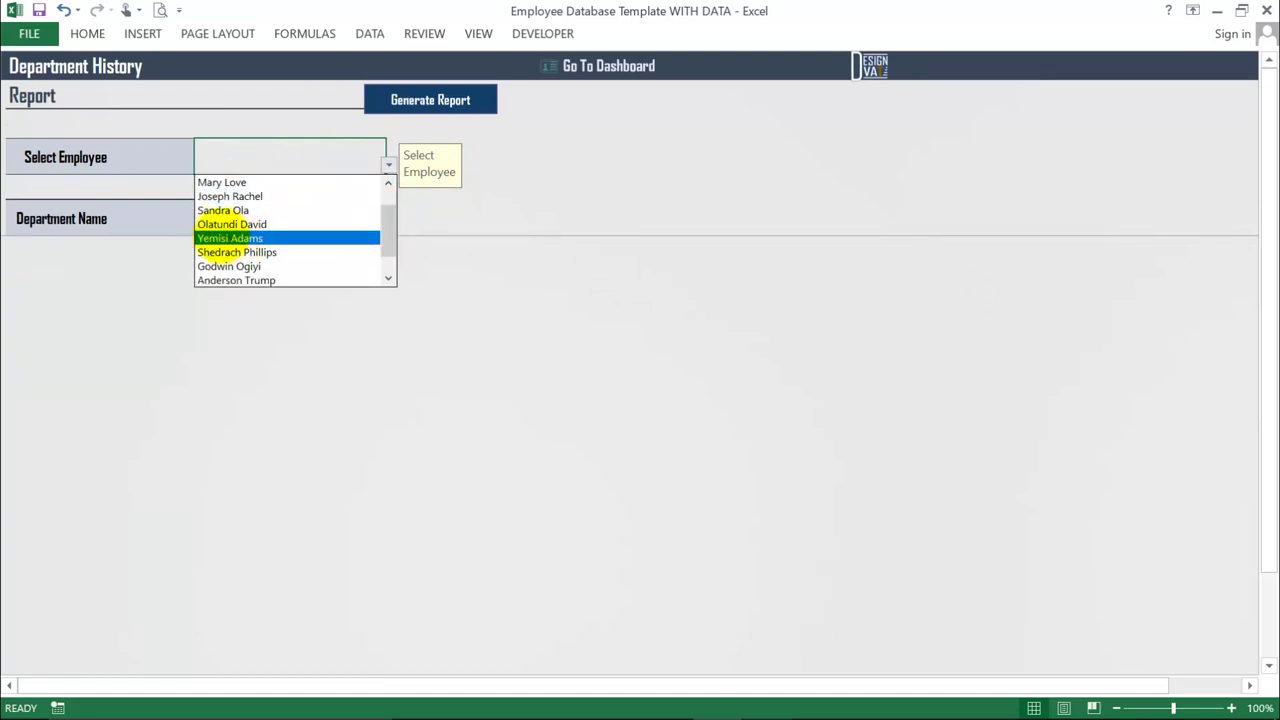
pyautogui.click(228, 238)
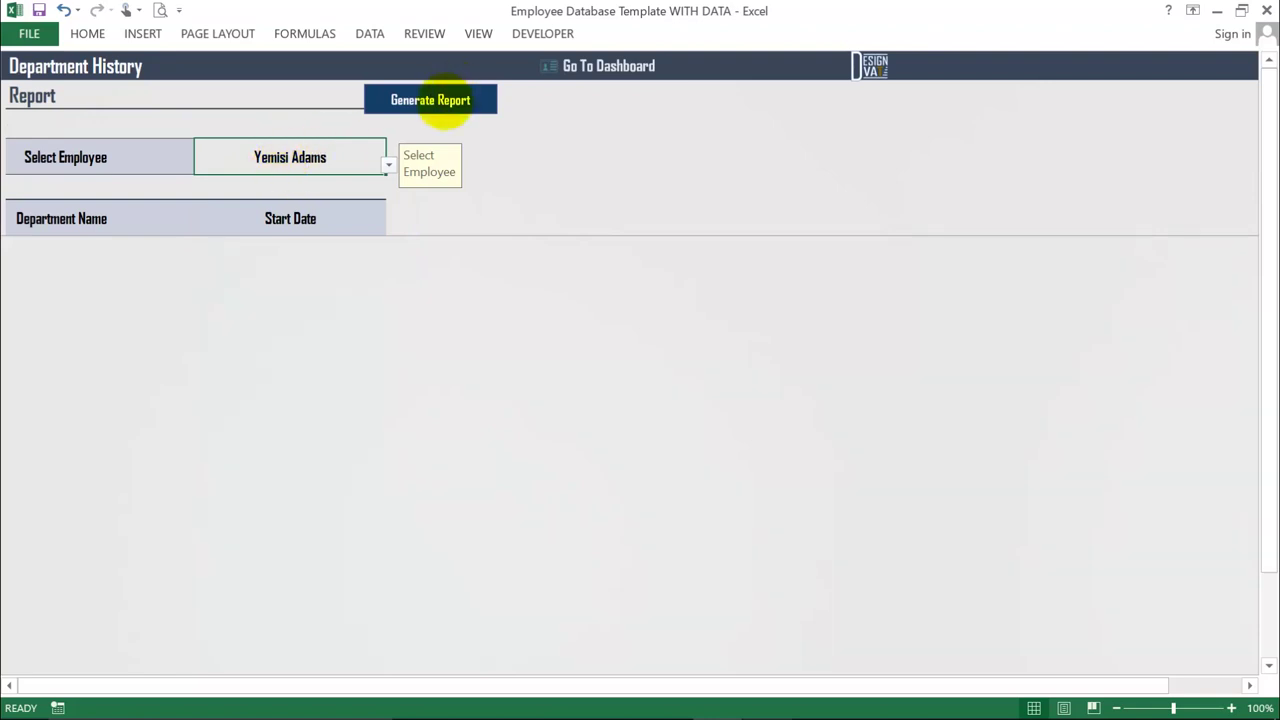
pyautogui.click(445, 100)
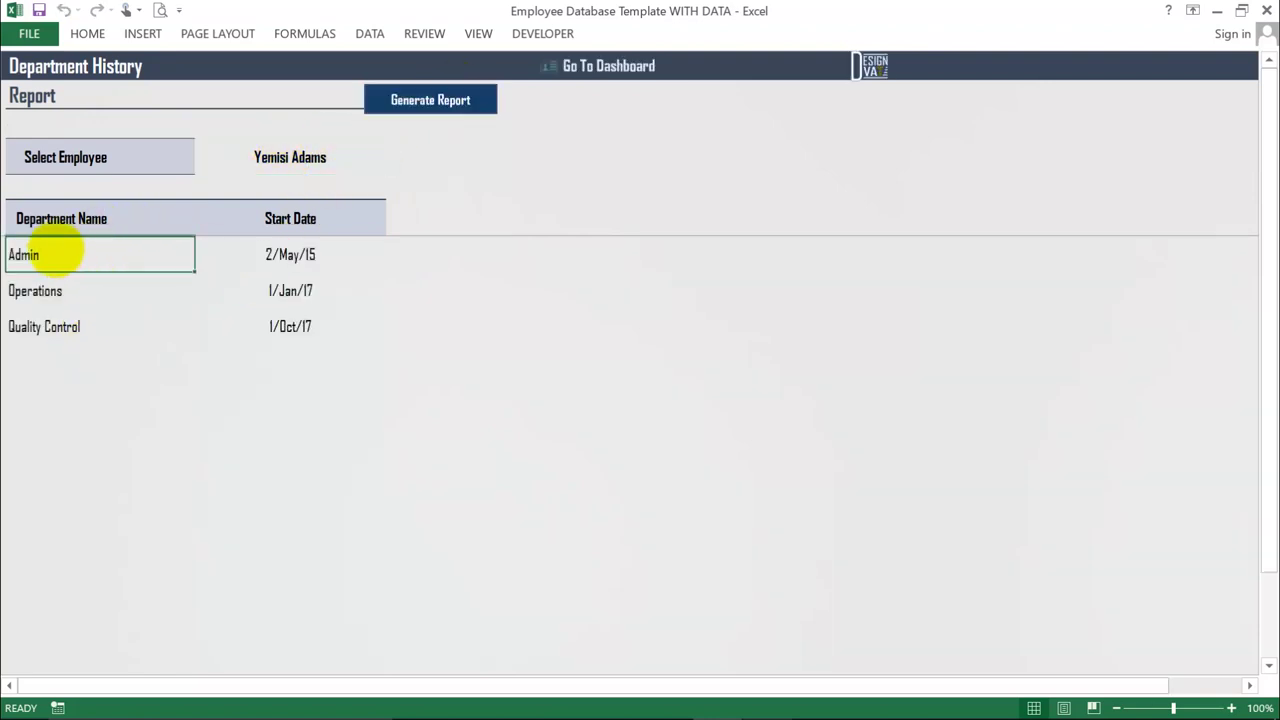
# - Review the start dates: Admin 2/May/15, Operations 1/Jan/17, Quality Control 1/Oct/17
pyautogui.click(285, 258)
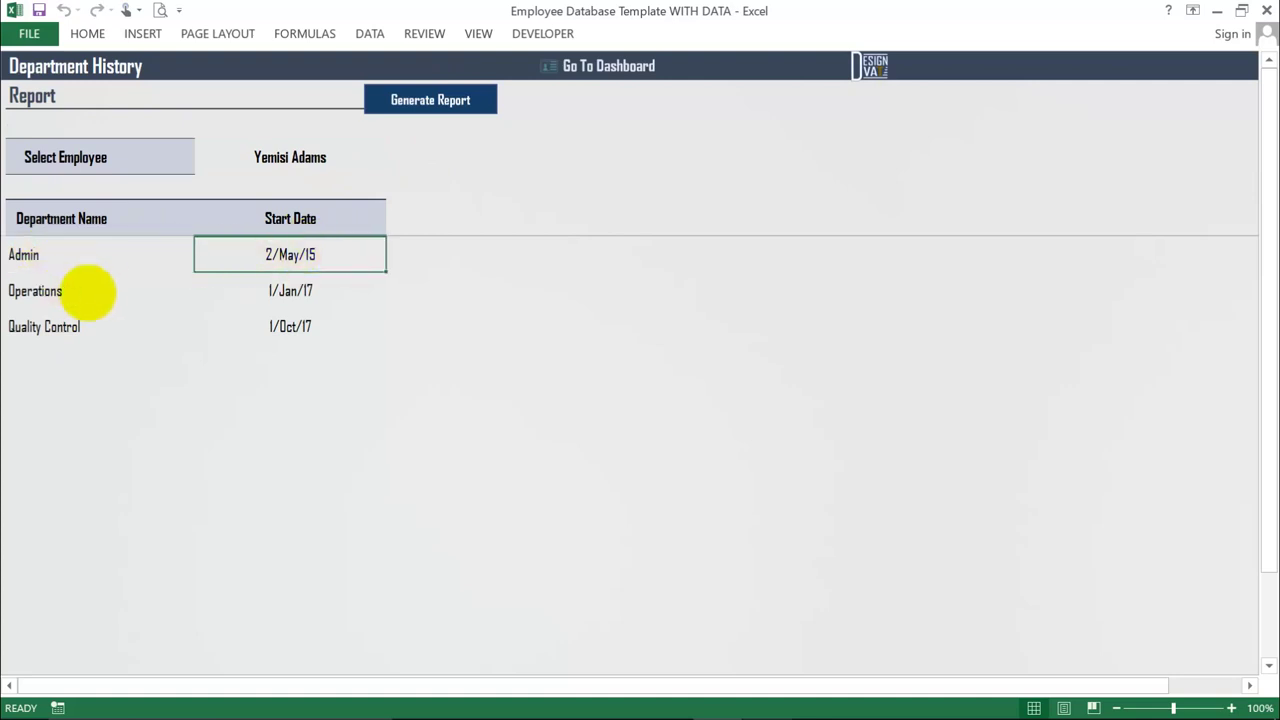
pyautogui.click(91, 289)
pyautogui.click(322, 288)
pyautogui.click(63, 332)
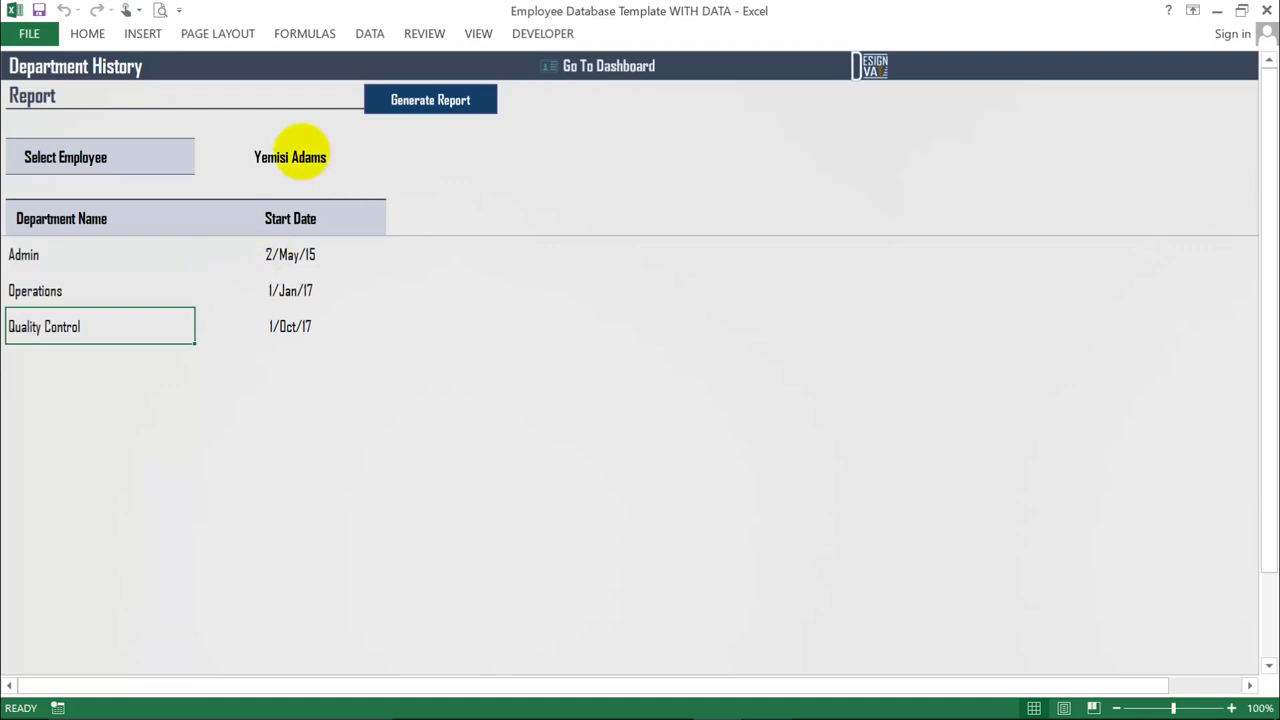
pyautogui.click(290, 152)
# - Navigate from the main dashboard via the Reports tile to the Custom Employee Report sheet
pyautogui.click(603, 66)
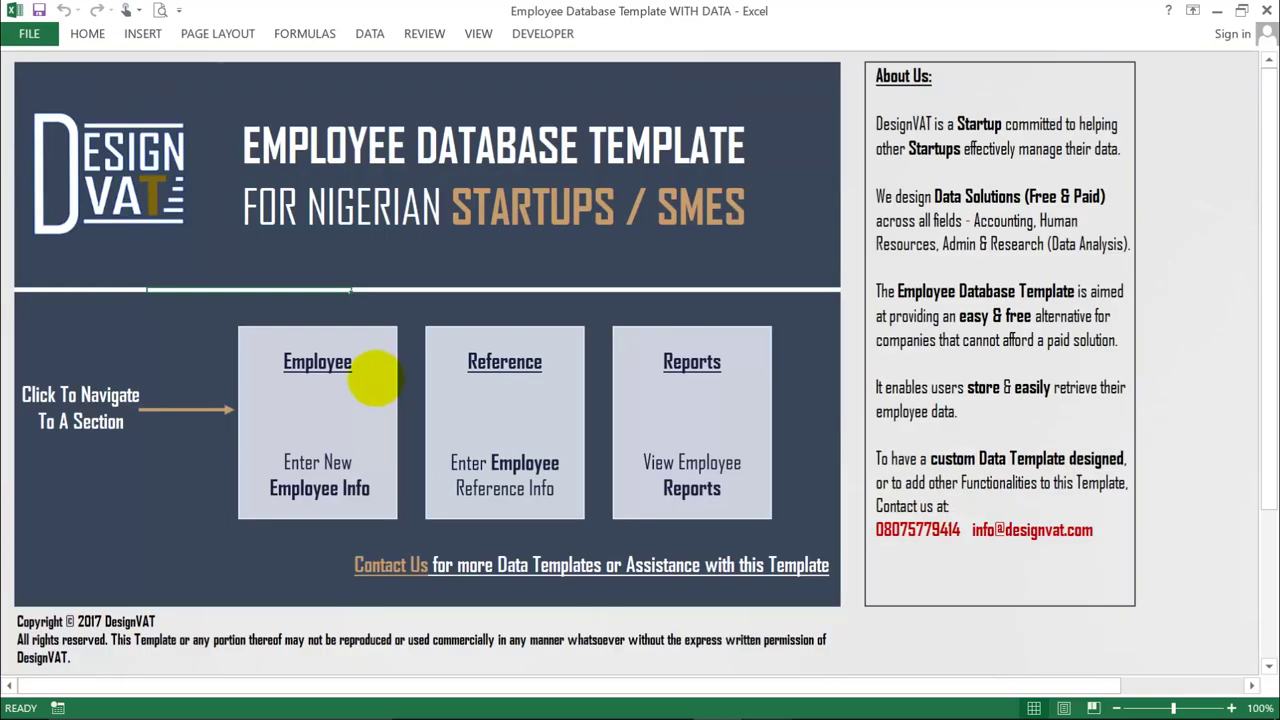
pyautogui.click(675, 380)
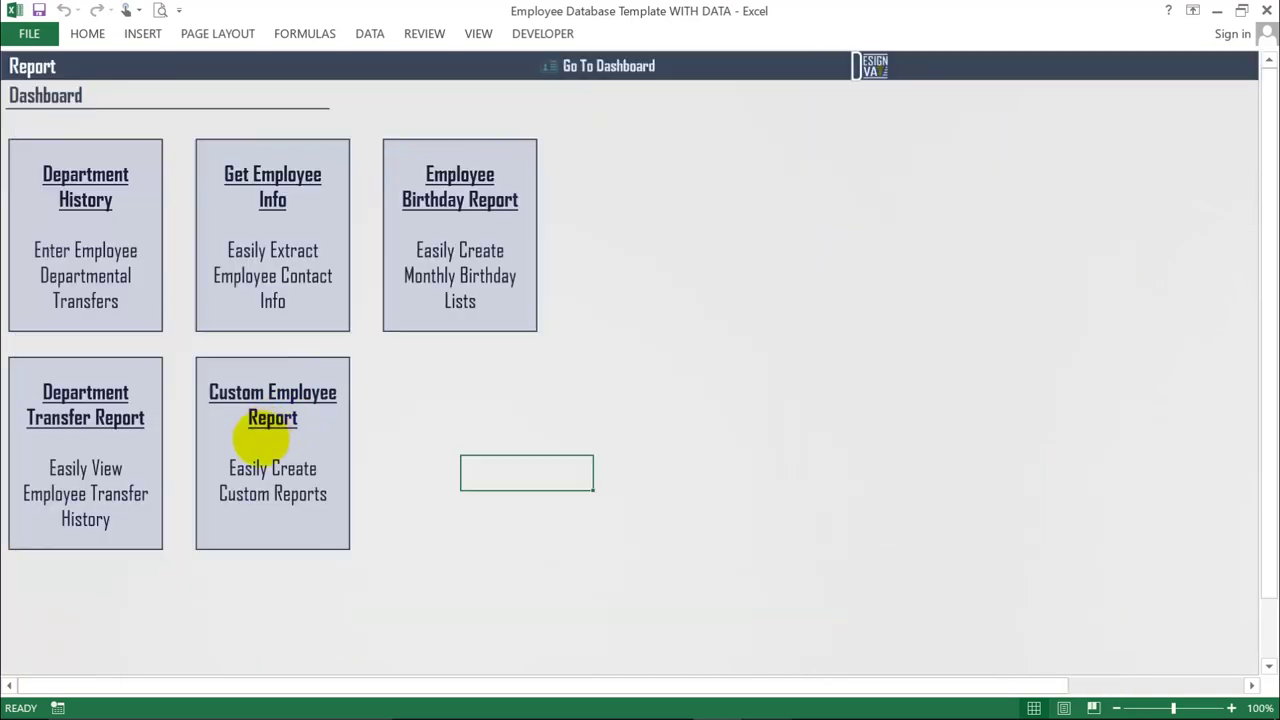
pyautogui.click(272, 405)
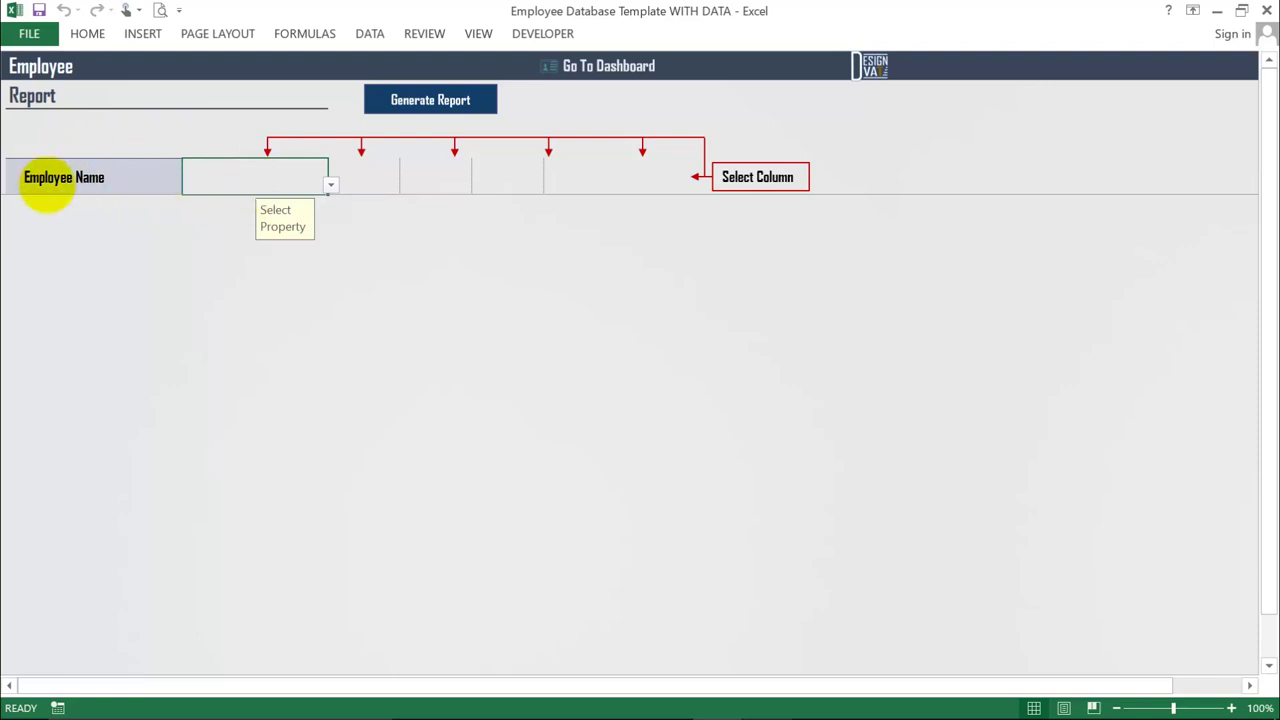
# - Generate the custom employee report with Phone as the first column
pyautogui.click(58, 174)
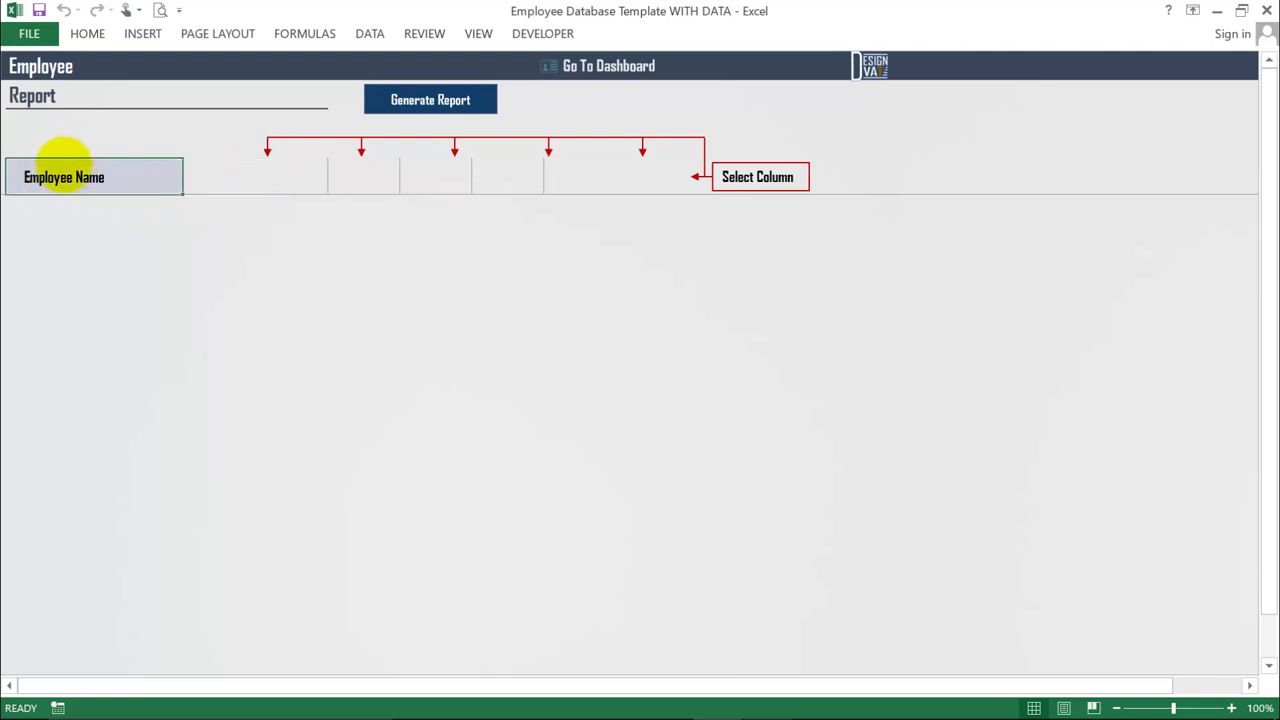
pyautogui.click(238, 174)
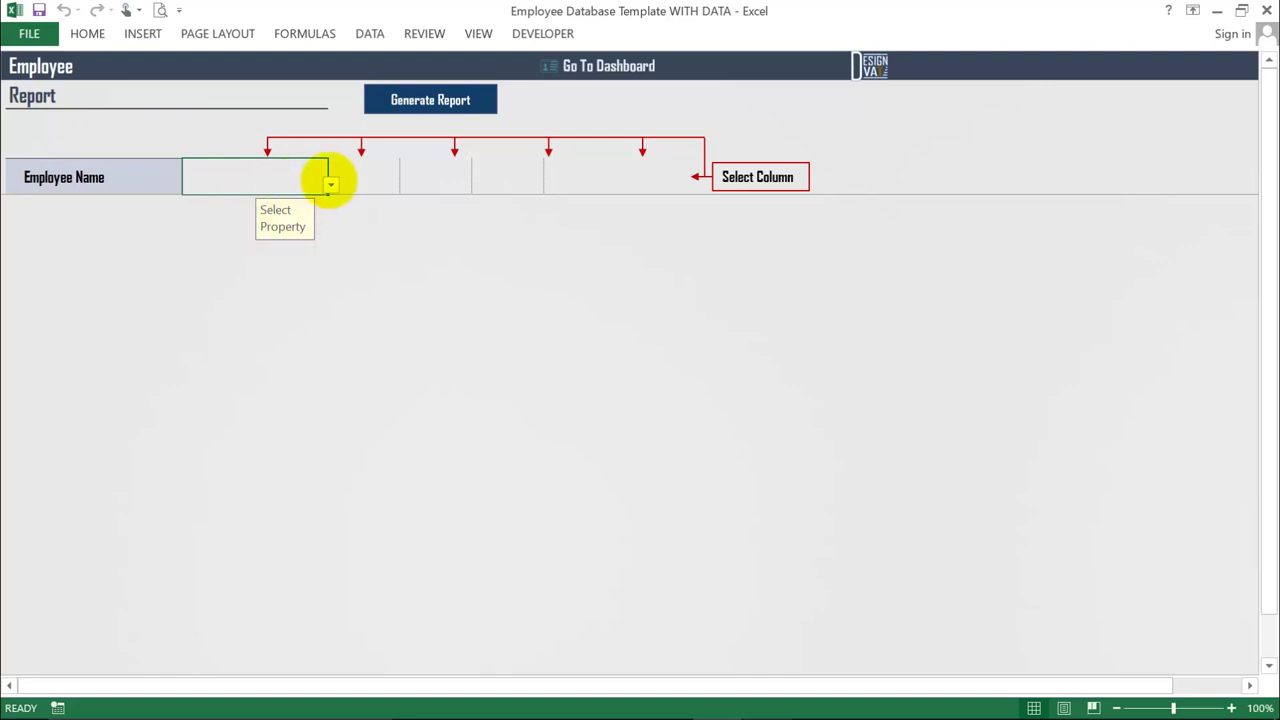
pyautogui.click(330, 183)
pyautogui.click(222, 257)
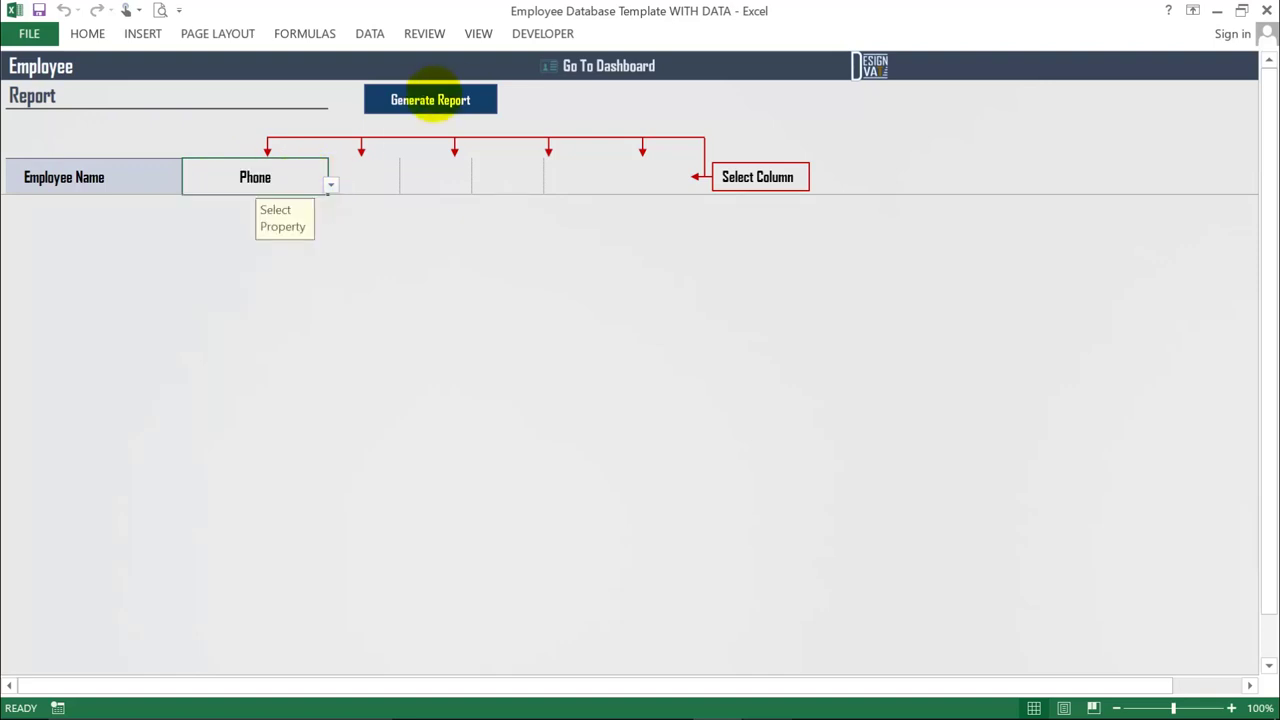
pyautogui.click(421, 101)
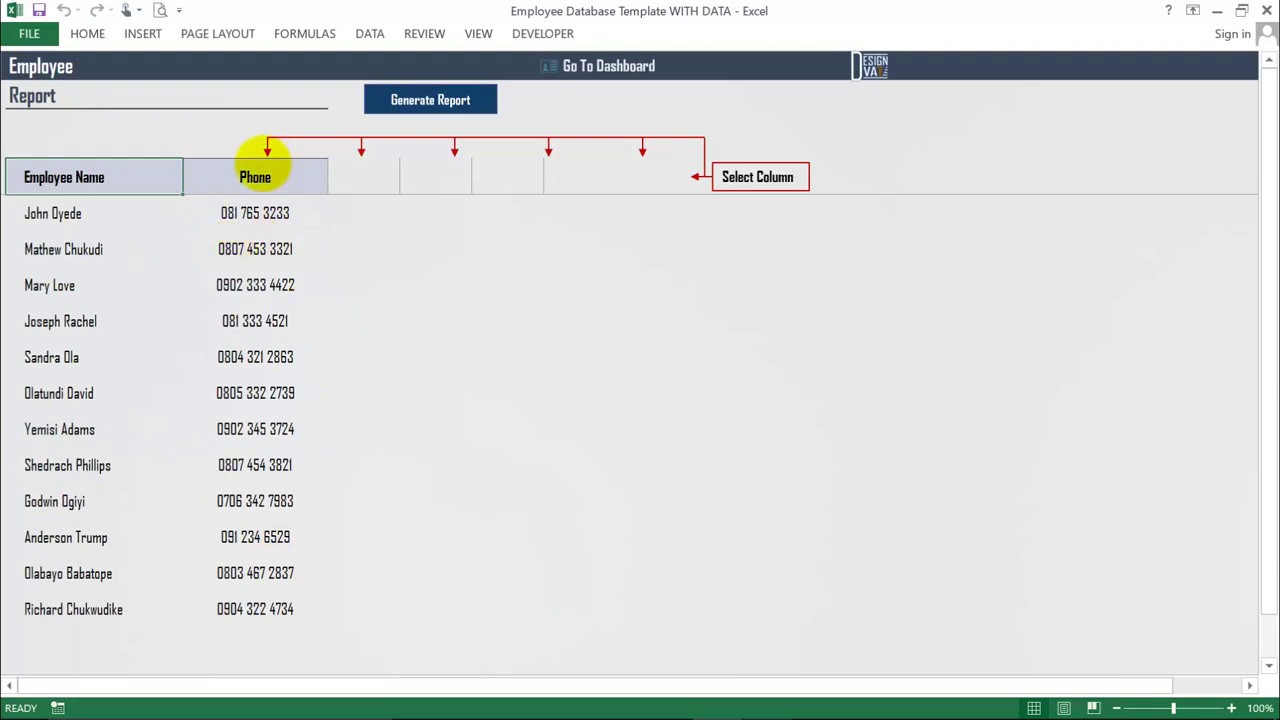
# - Switch the report column from Phone to Email and regenerate the report
pyautogui.click(268, 176)
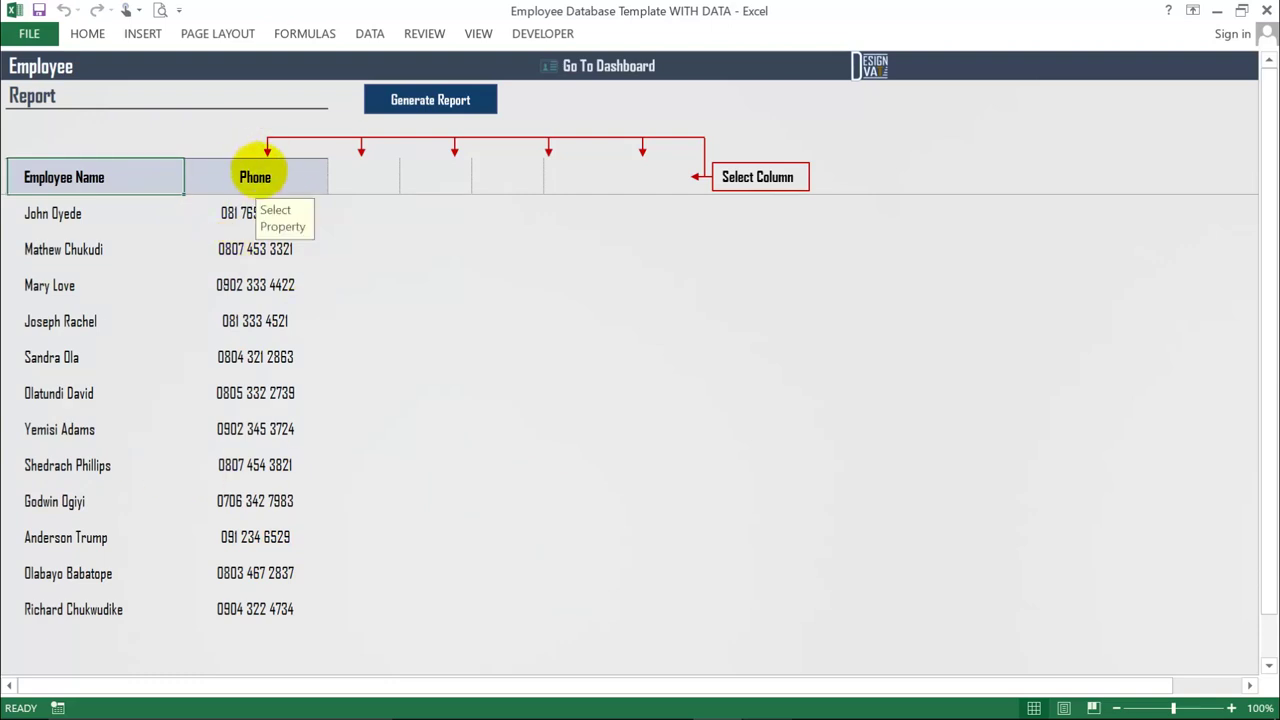
pyautogui.click(330, 184)
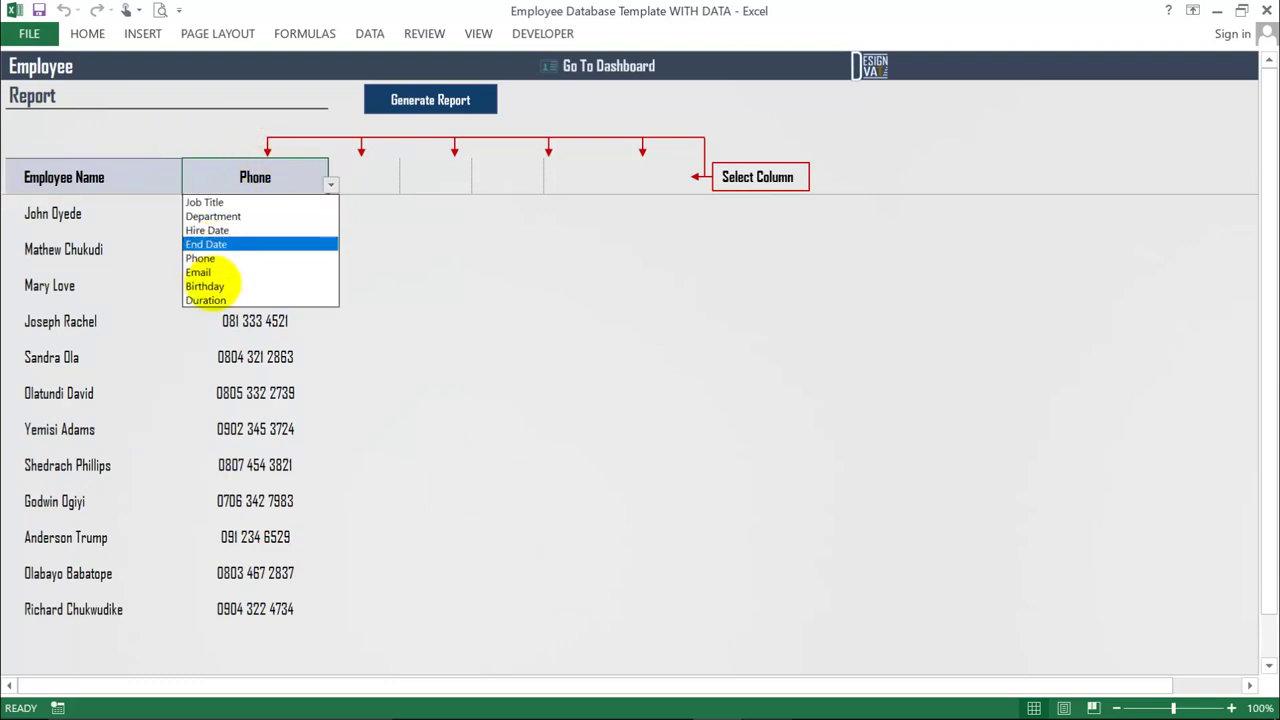
pyautogui.click(200, 272)
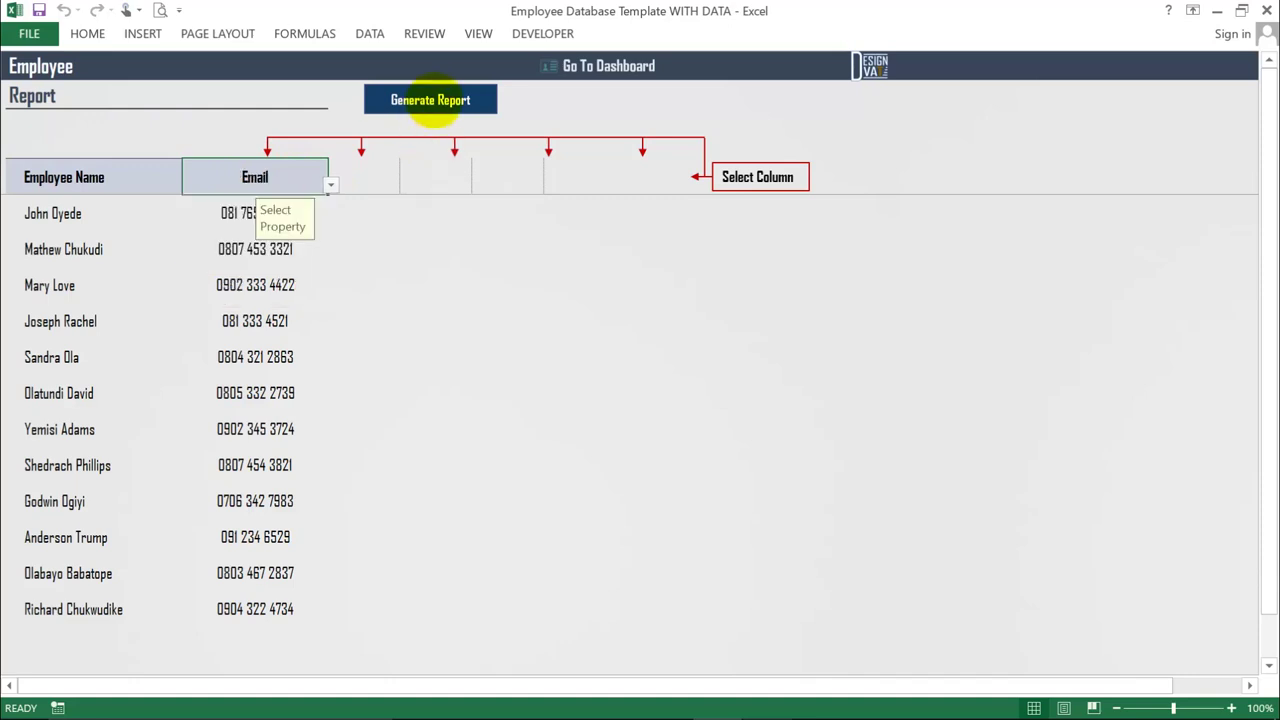
pyautogui.click(434, 100)
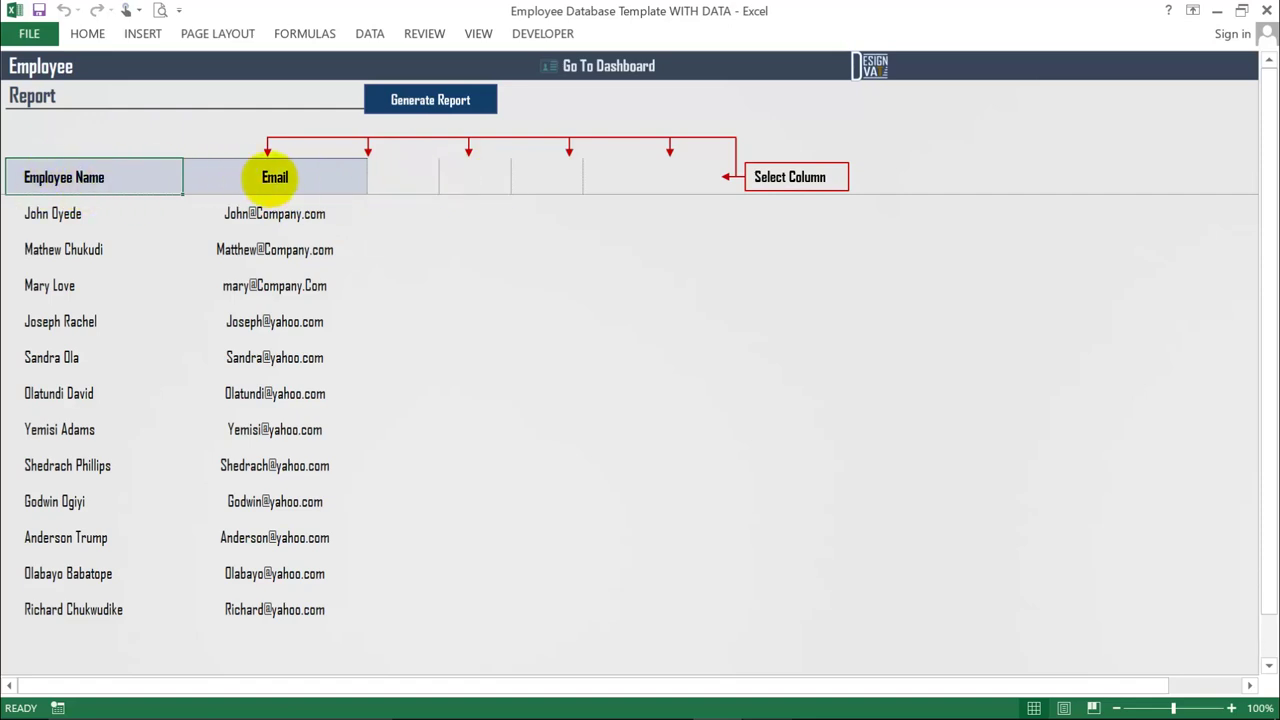
# - Set the second and third report columns to Job Title and Phone
pyautogui.click(285, 178)
pyautogui.click(368, 183)
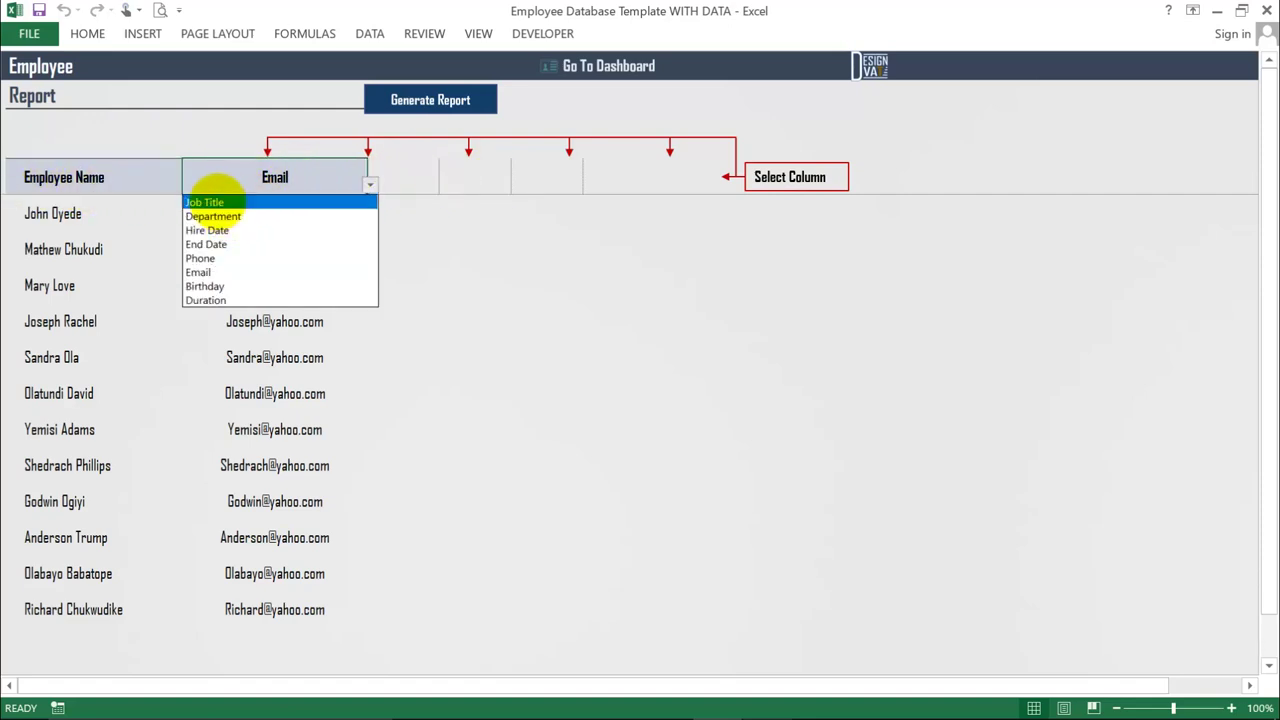
pyautogui.click(251, 199)
pyautogui.click(403, 182)
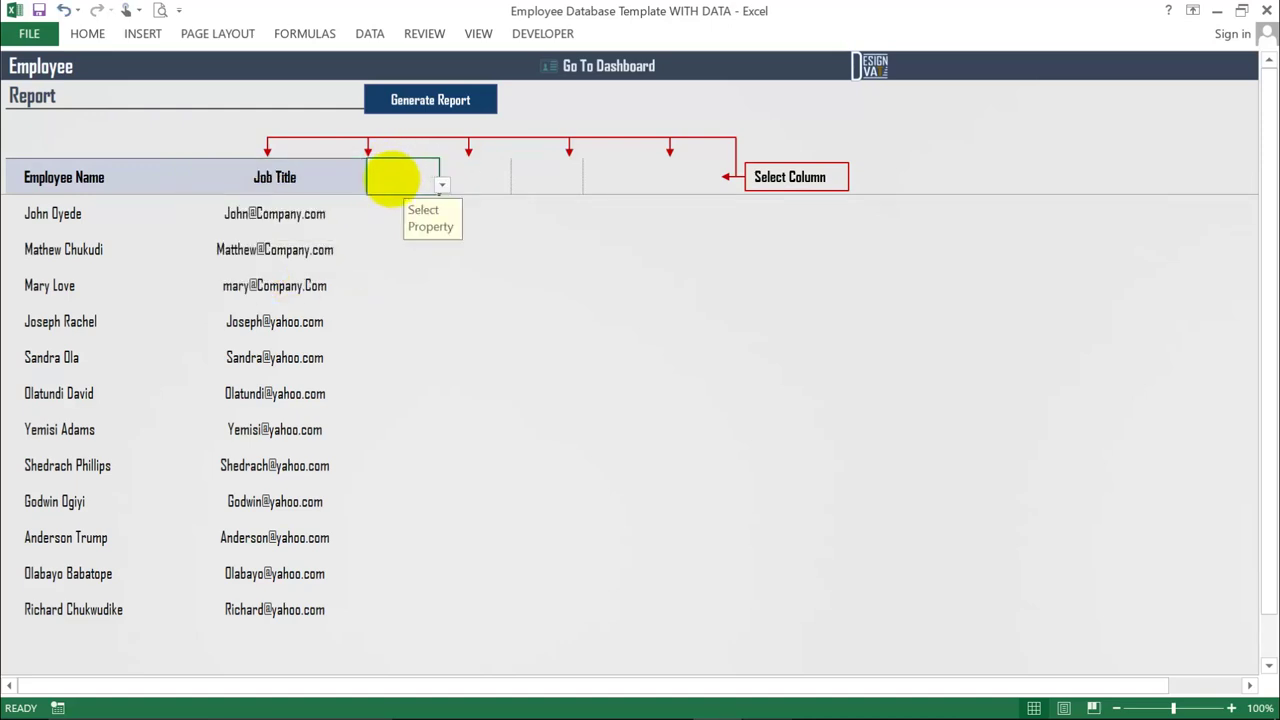
pyautogui.click(441, 185)
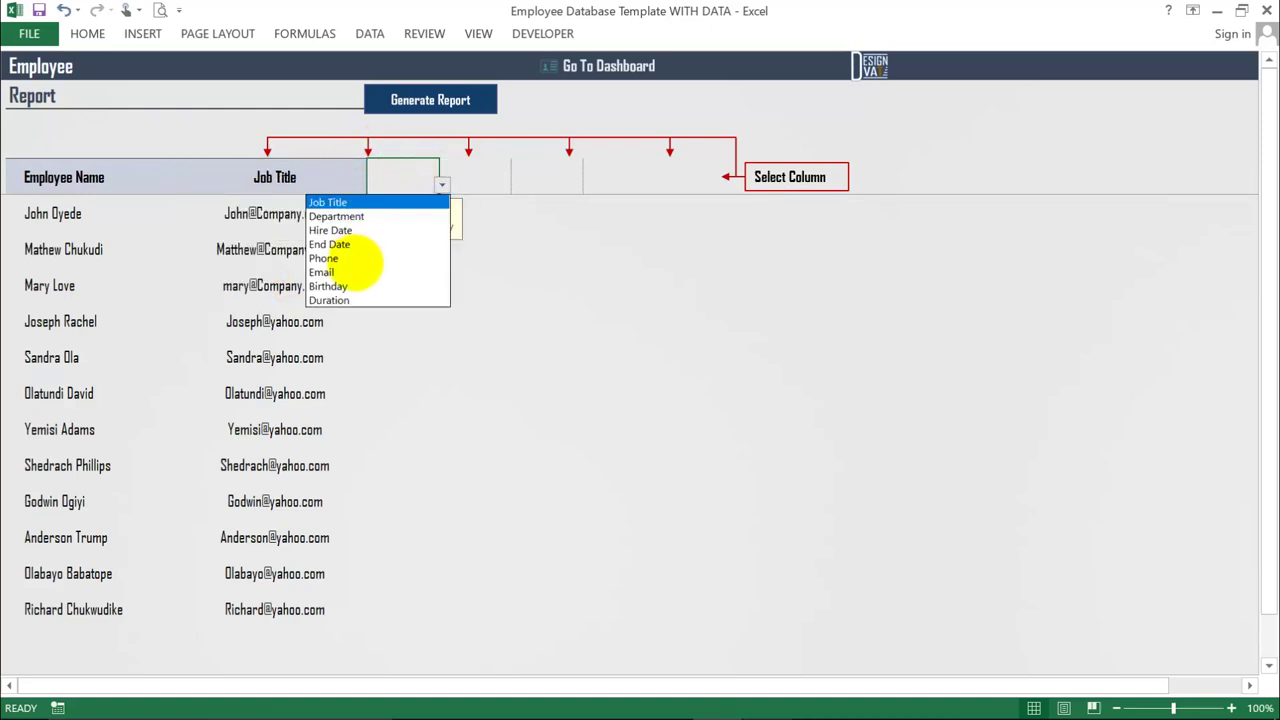
pyautogui.click(352, 259)
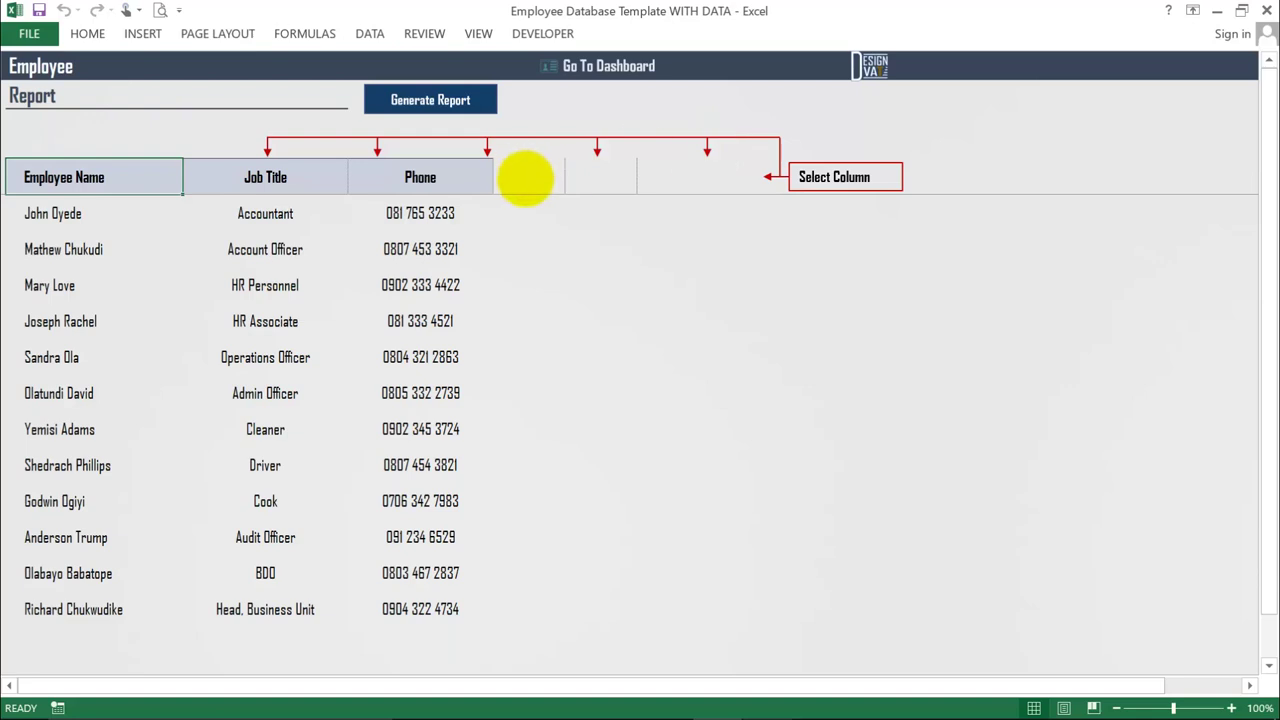
# - Add Department, Birthday and Duration columns, then generate the report
pyautogui.click(529, 177)
pyautogui.click(567, 184)
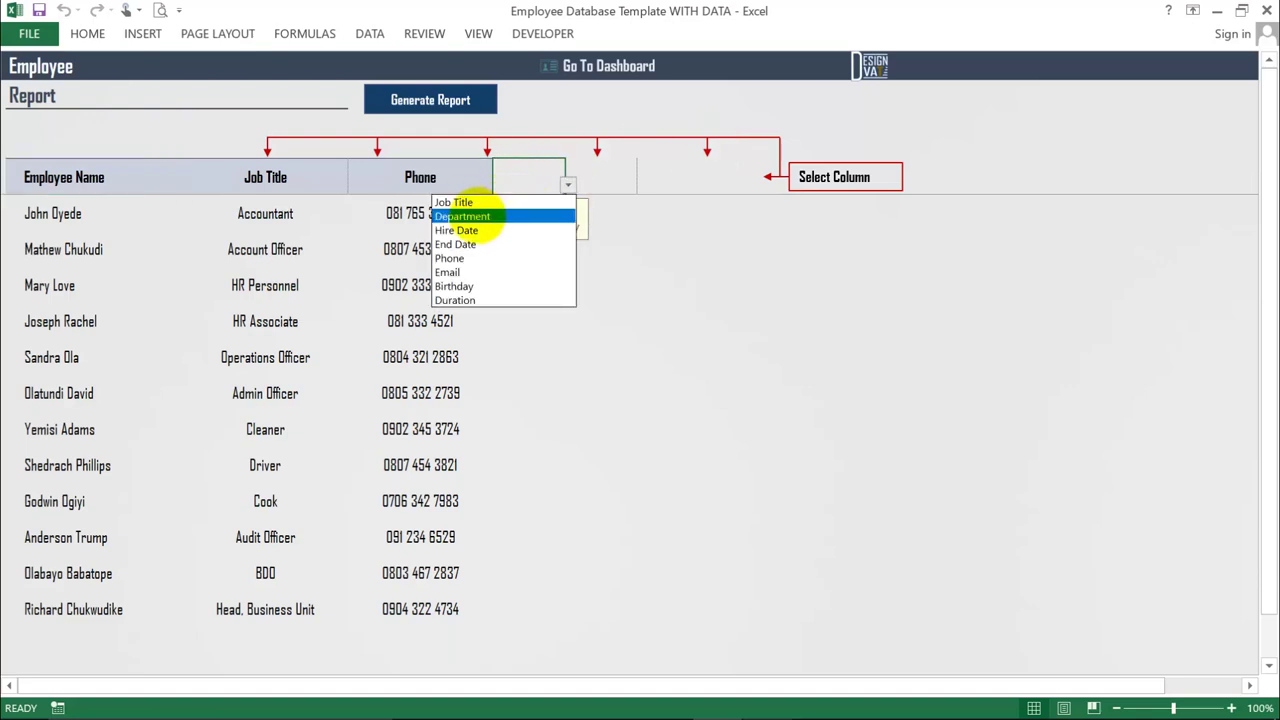
pyautogui.click(462, 216)
pyautogui.click(640, 177)
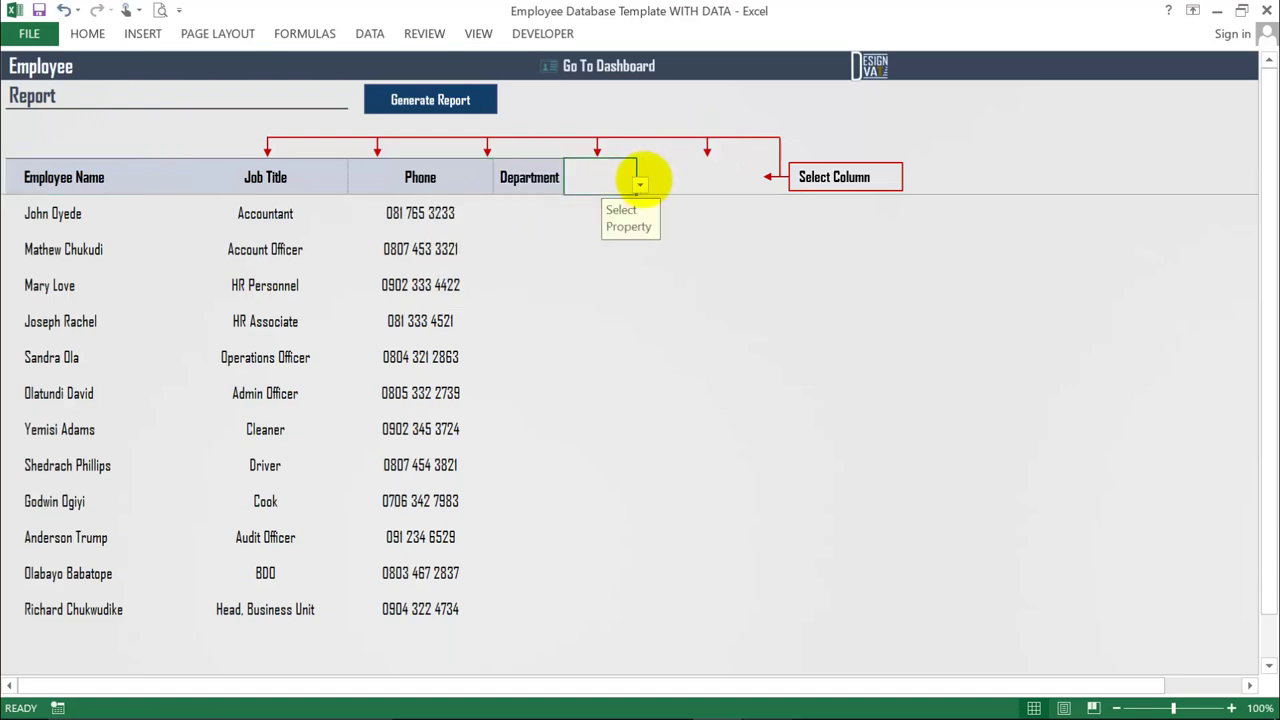
pyautogui.click(640, 184)
pyautogui.click(530, 286)
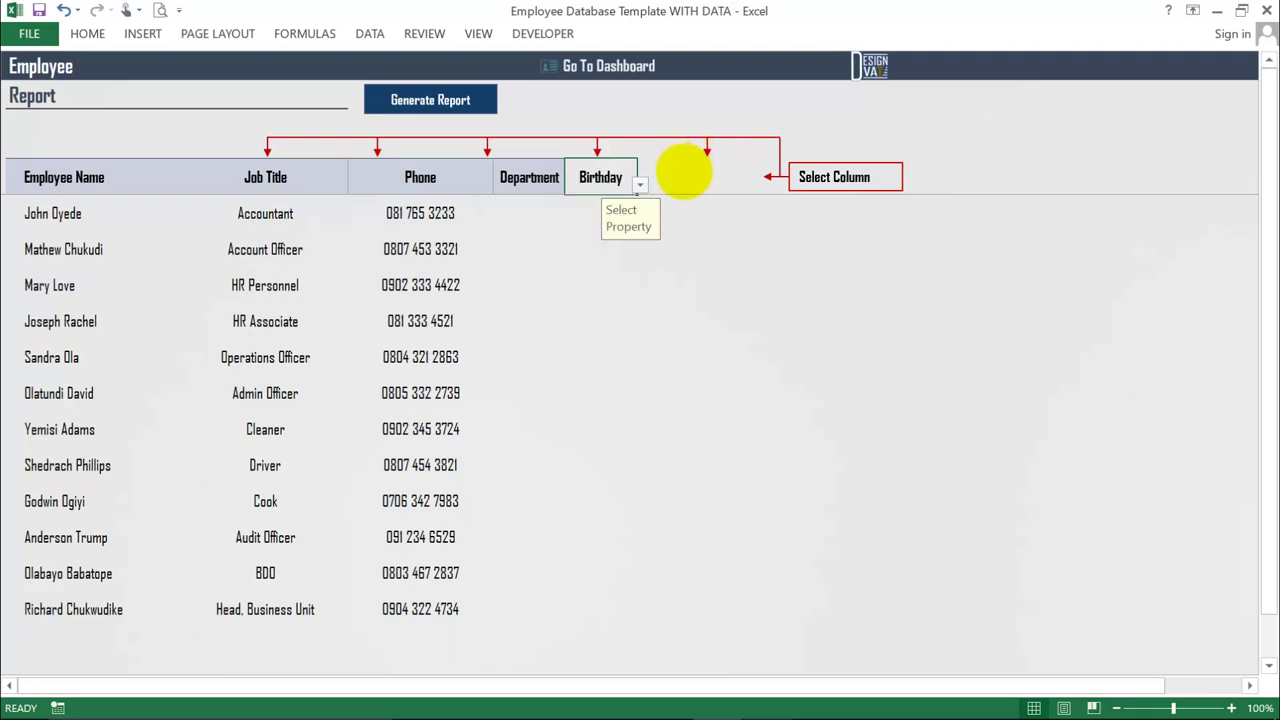
pyautogui.press('Right')
pyautogui.click(712, 184)
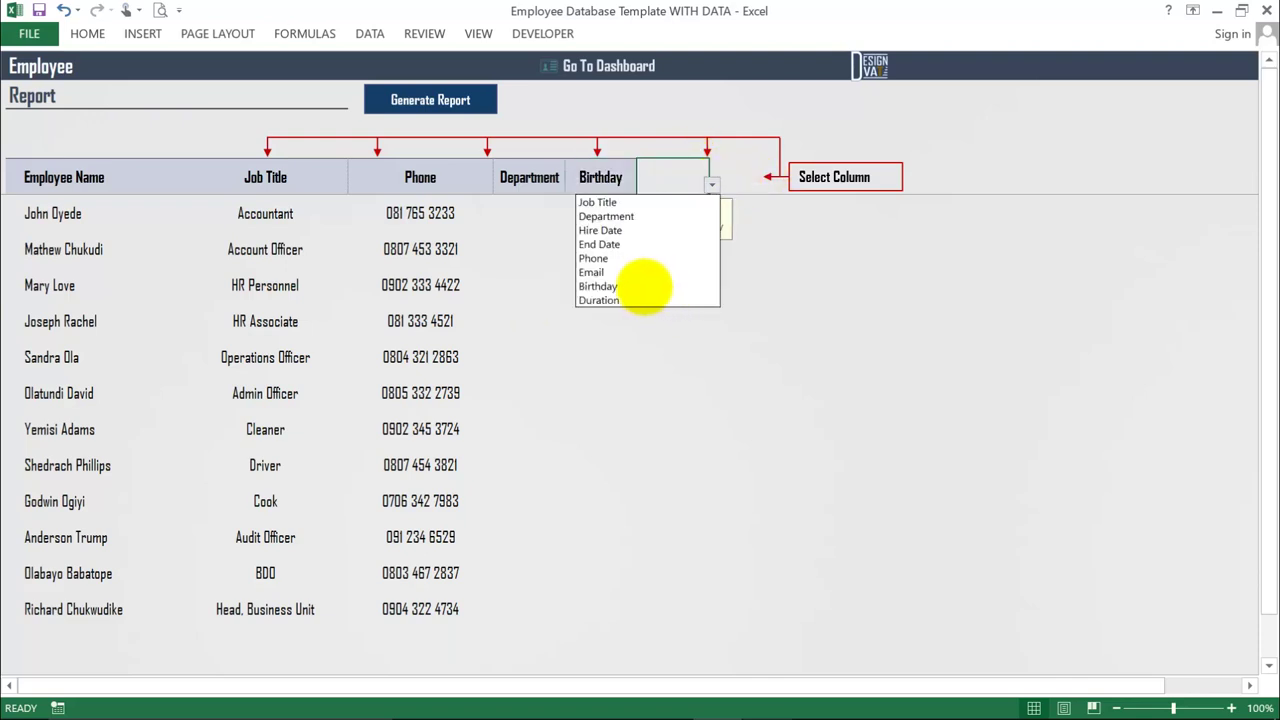
pyautogui.click(623, 298)
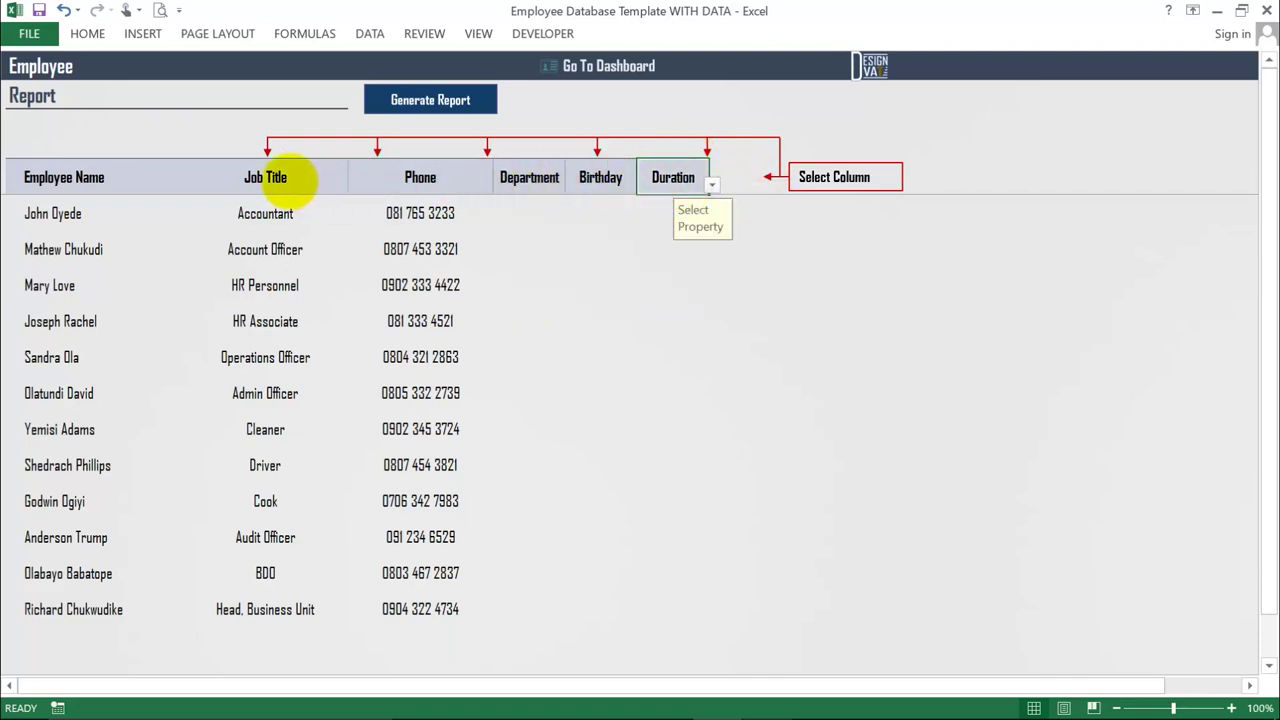
pyautogui.click(480, 106)
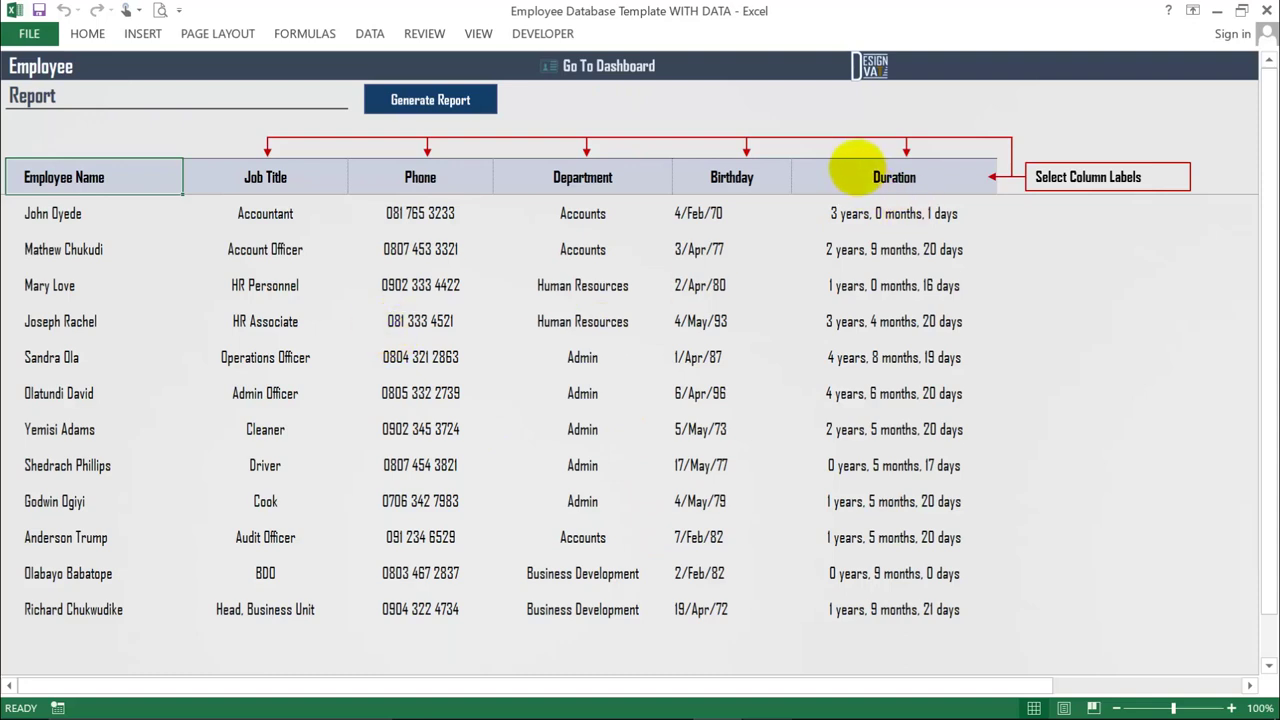
# - Remove the Duration and Birthday columns and regenerate the report
pyautogui.click(866, 176)
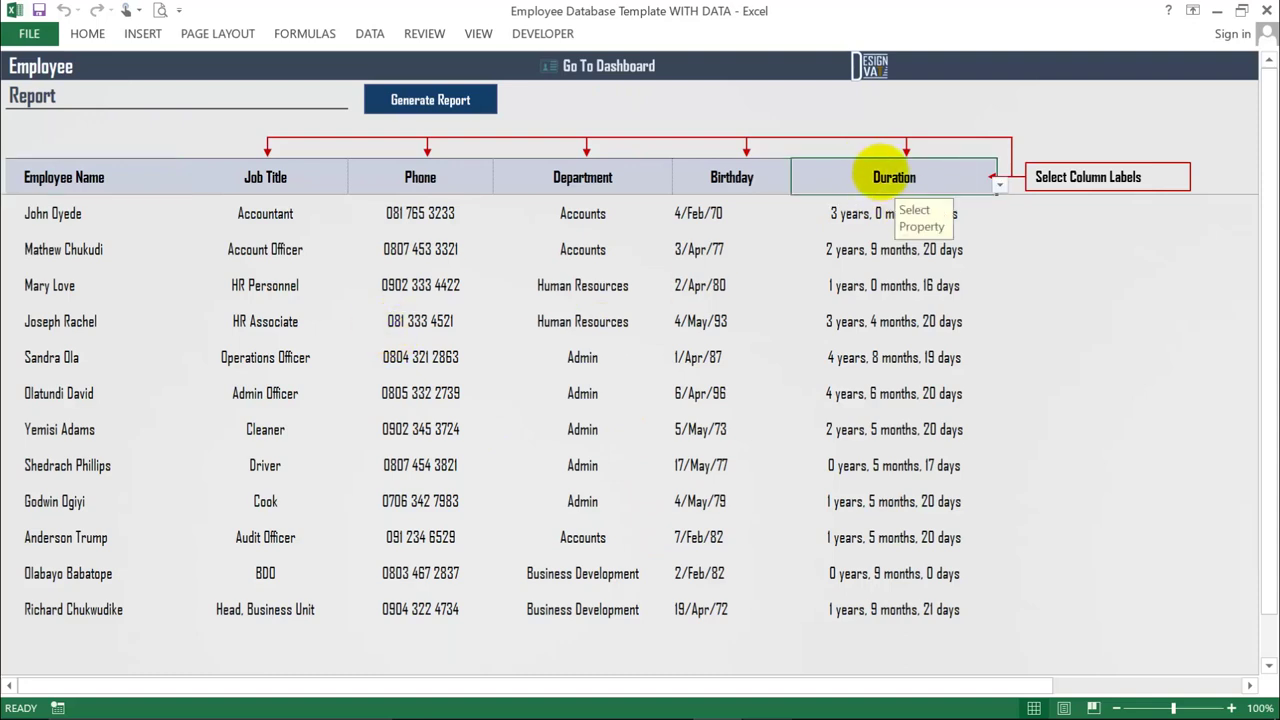
pyautogui.press('Delete')
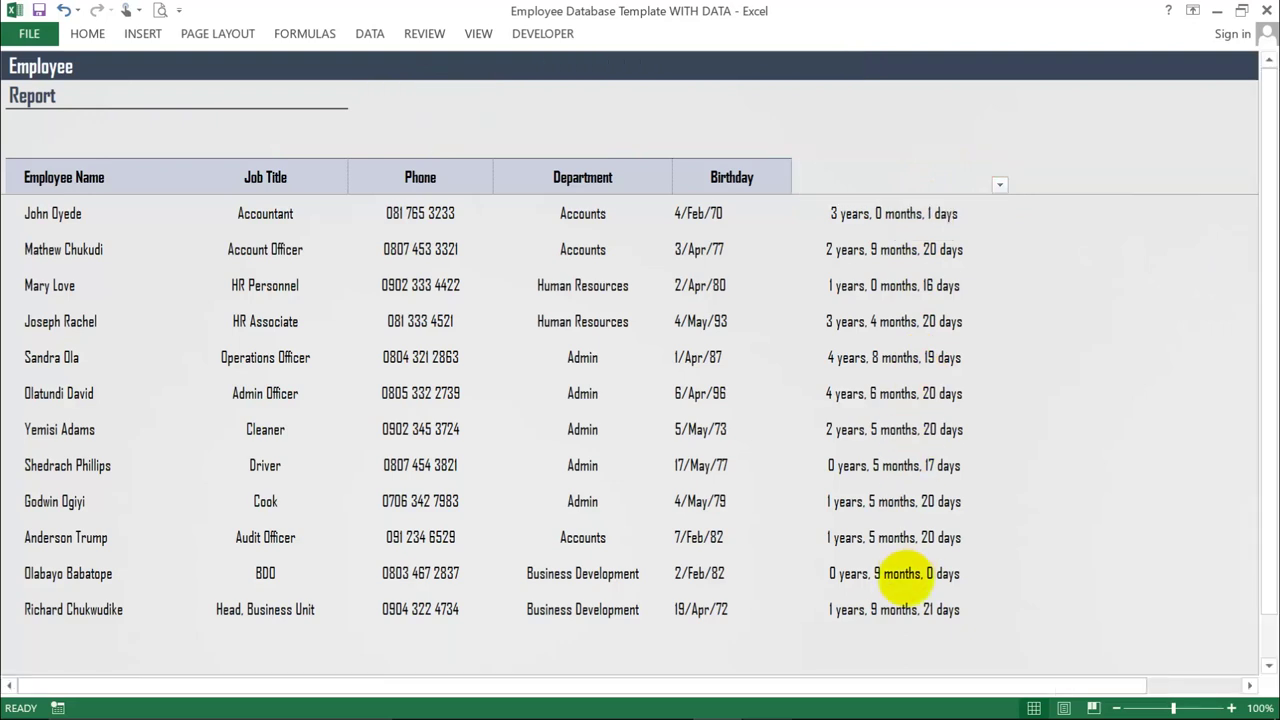
pyautogui.click(731, 177)
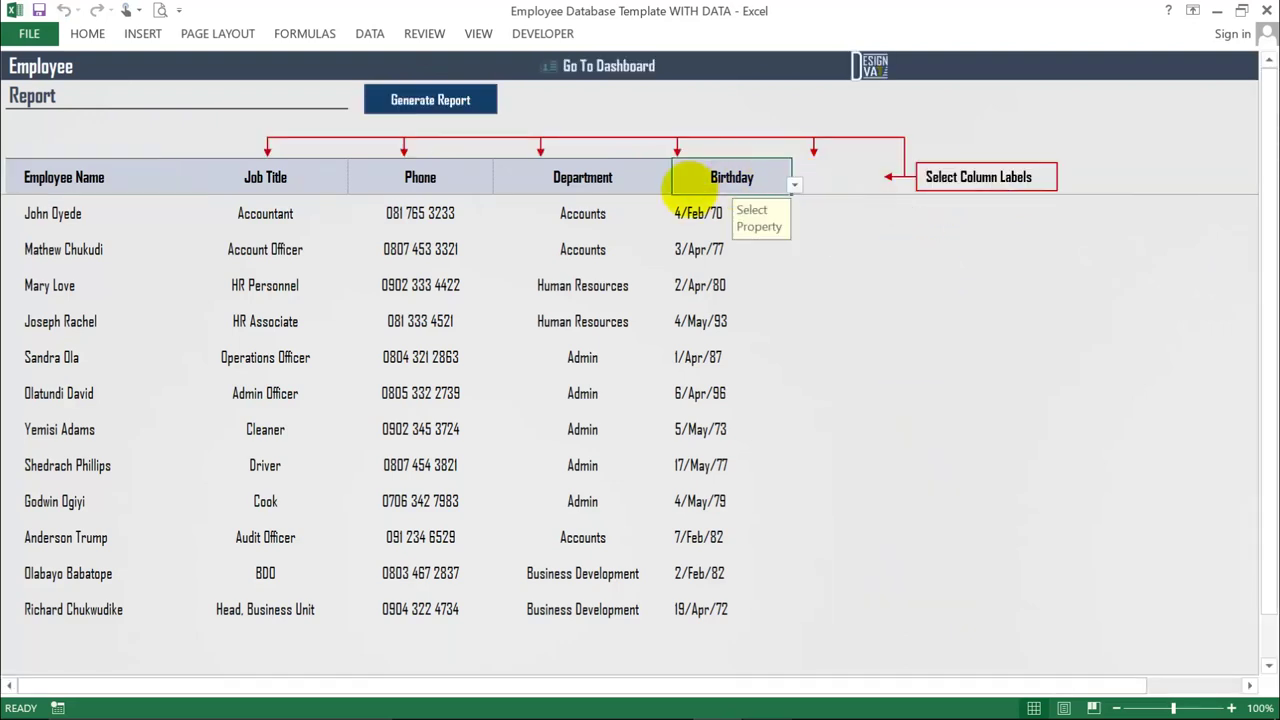
pyautogui.press('Delete')
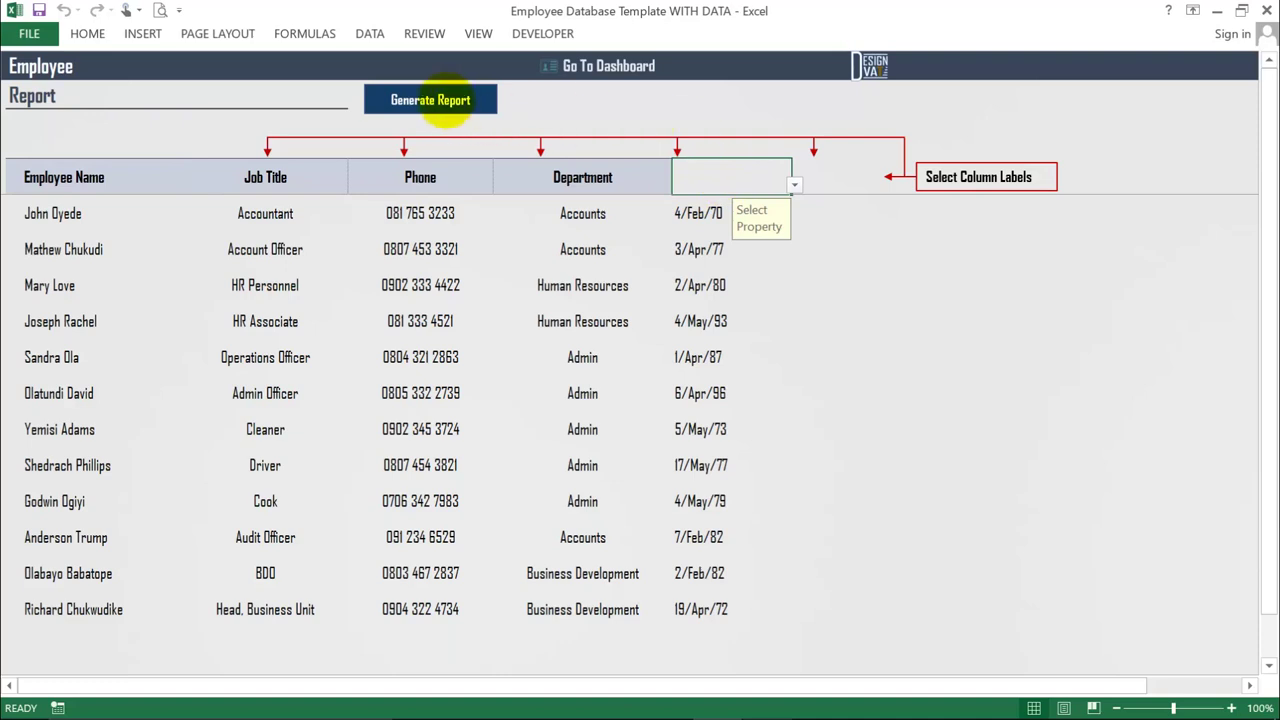
pyautogui.click(422, 96)
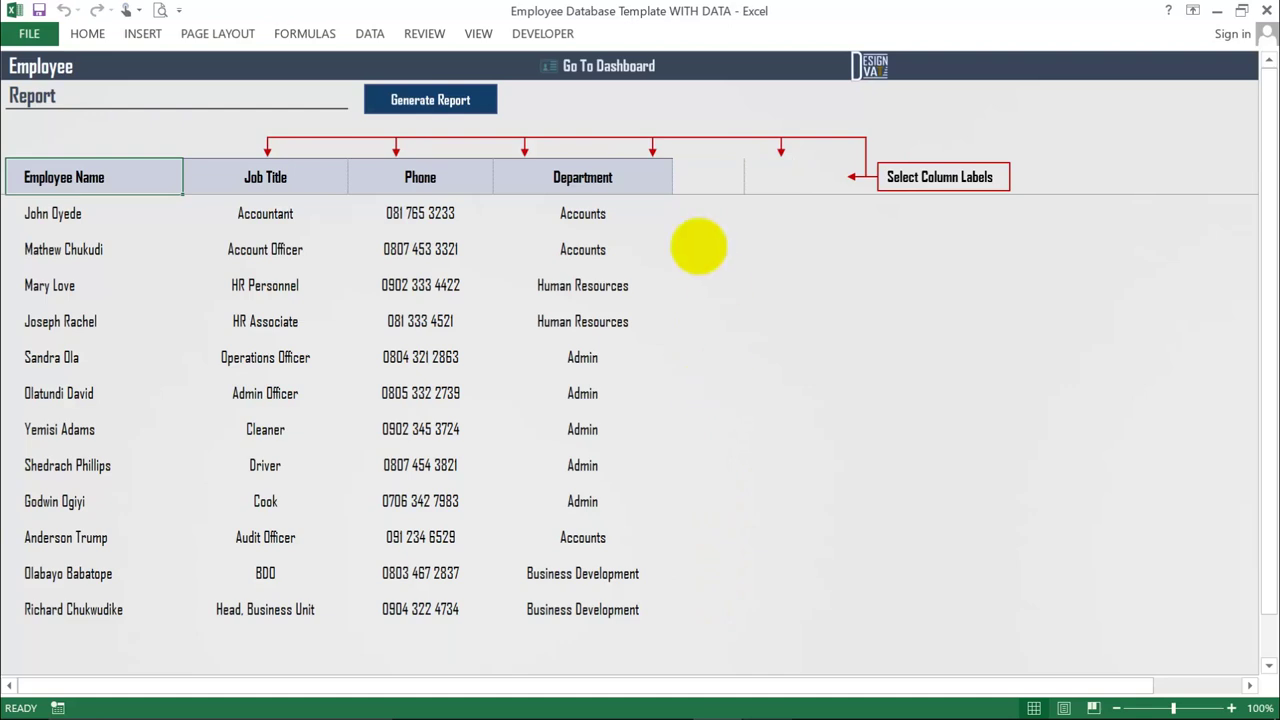
# - Clear the Phone and Job Title columns, make Duration the second column, and regenerate
pyautogui.click(590, 176)
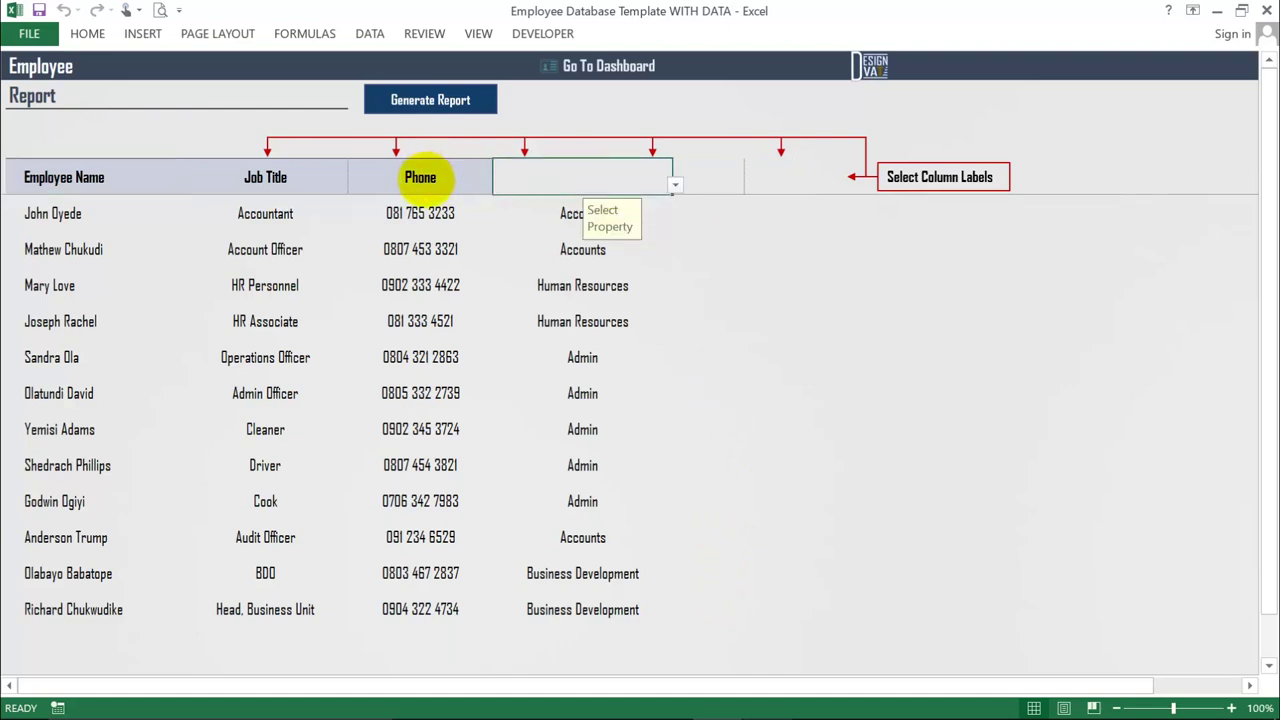
pyautogui.click(420, 177)
pyautogui.press('Delete')
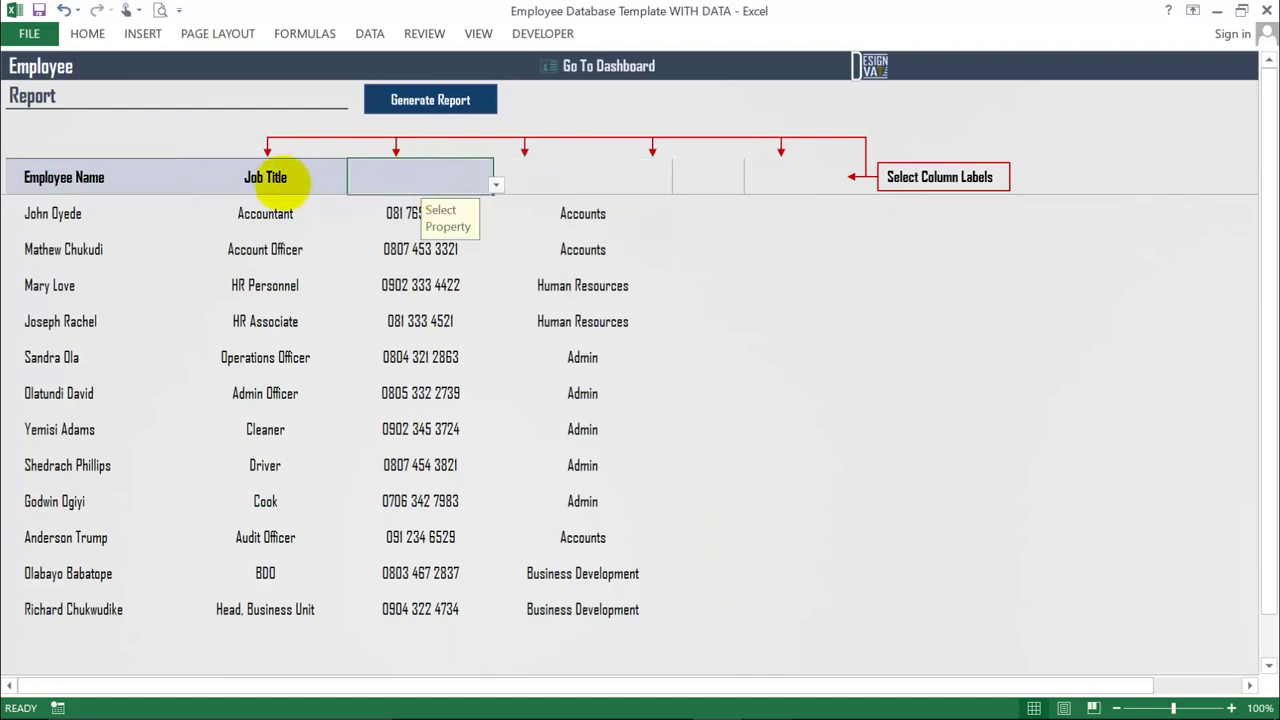
pyautogui.click(265, 177)
pyautogui.press('Delete')
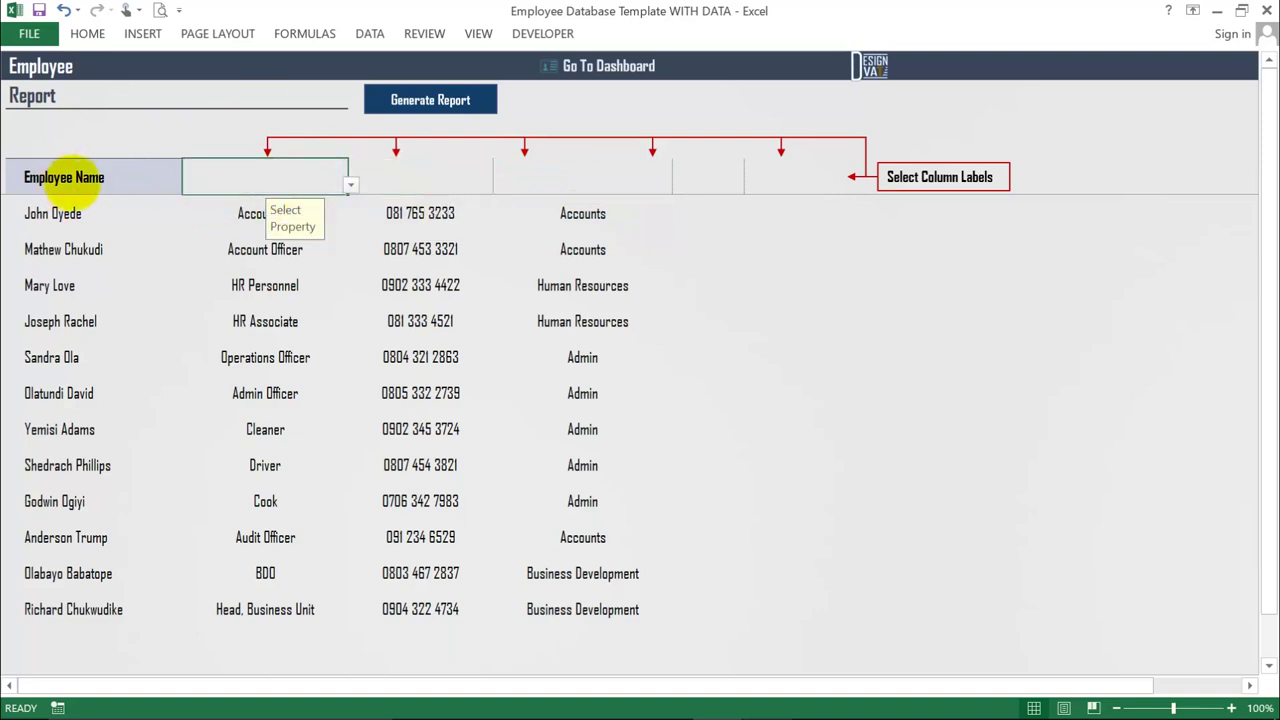
pyautogui.click(350, 185)
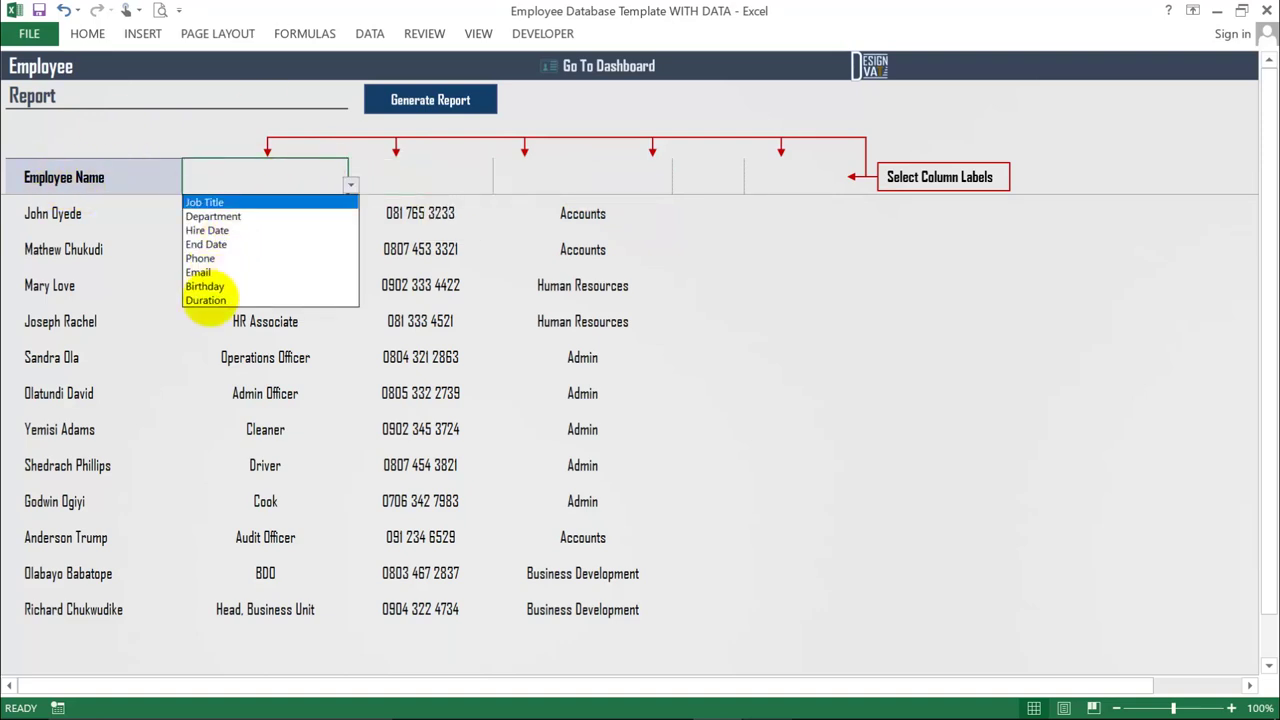
pyautogui.click(214, 300)
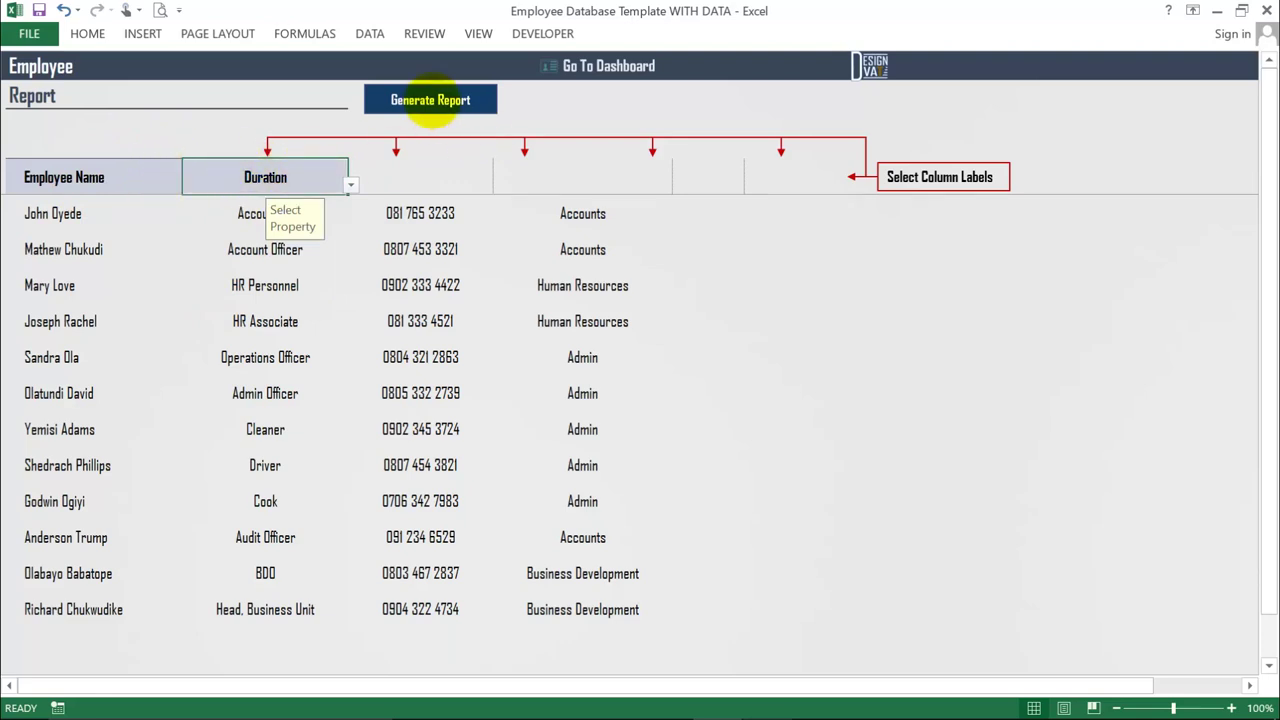
pyautogui.click(430, 100)
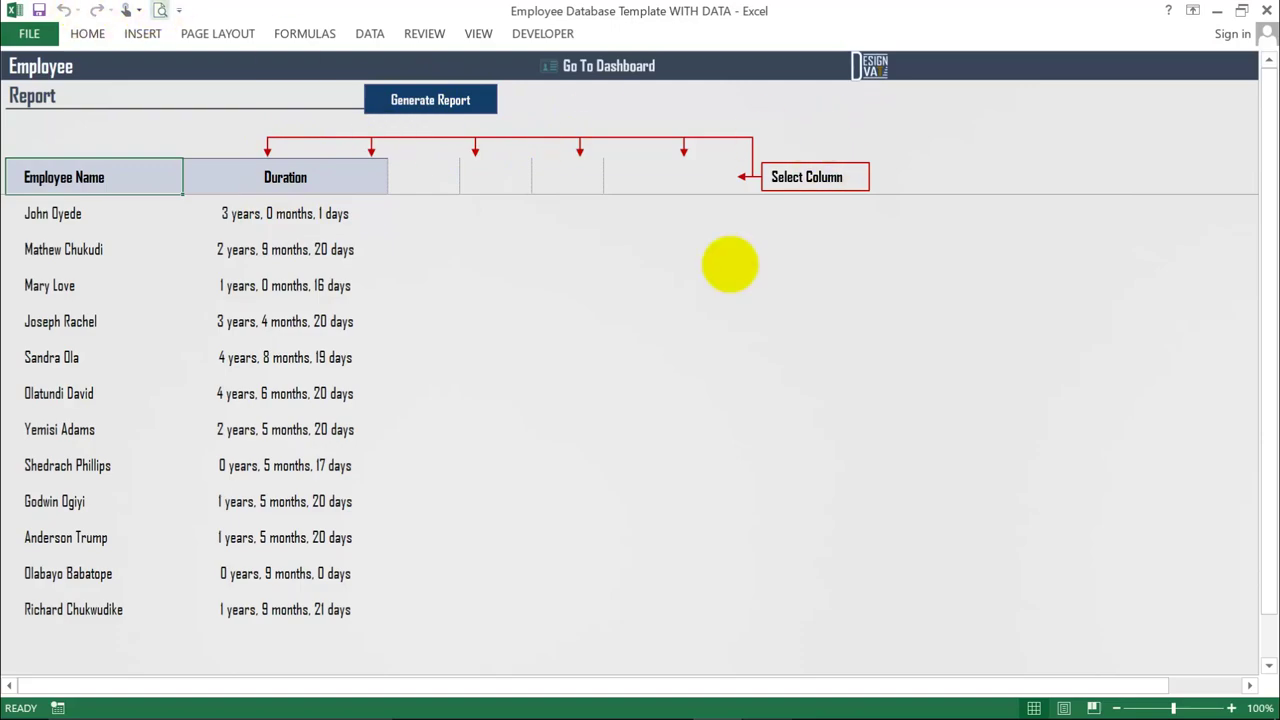
pyautogui.hotkey('ctrl', 'p')
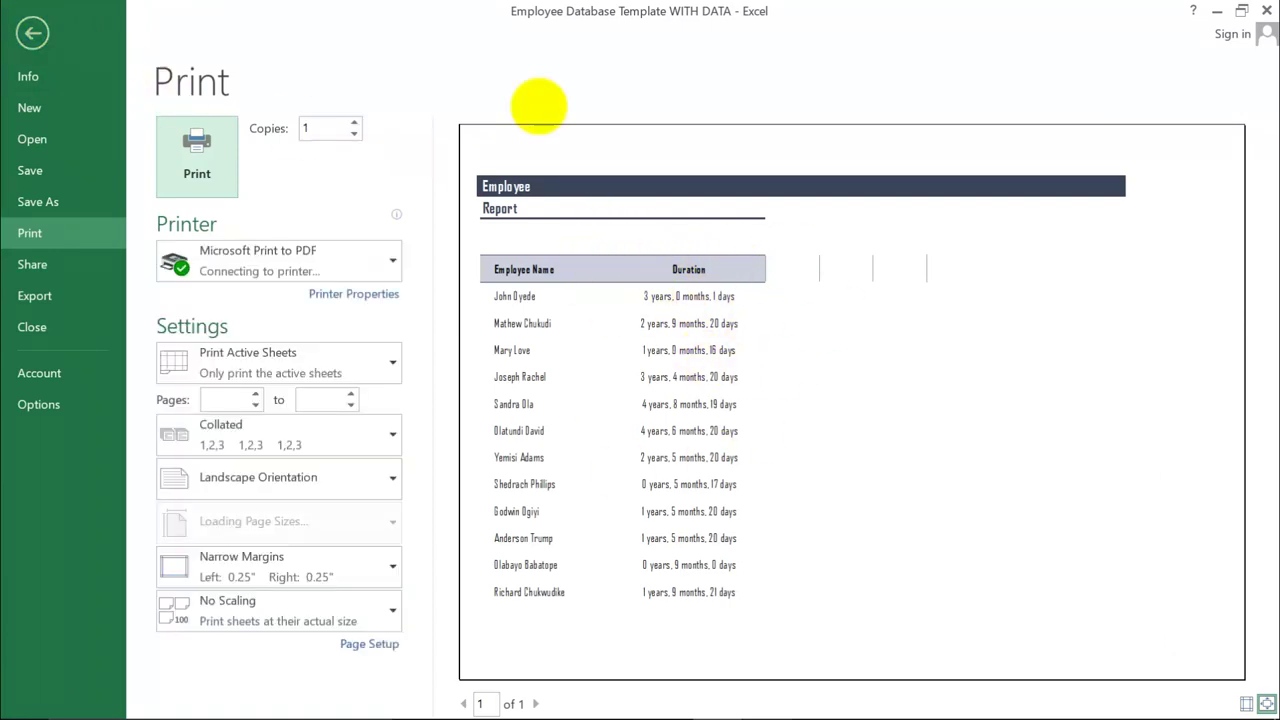
pyautogui.press('Escape')
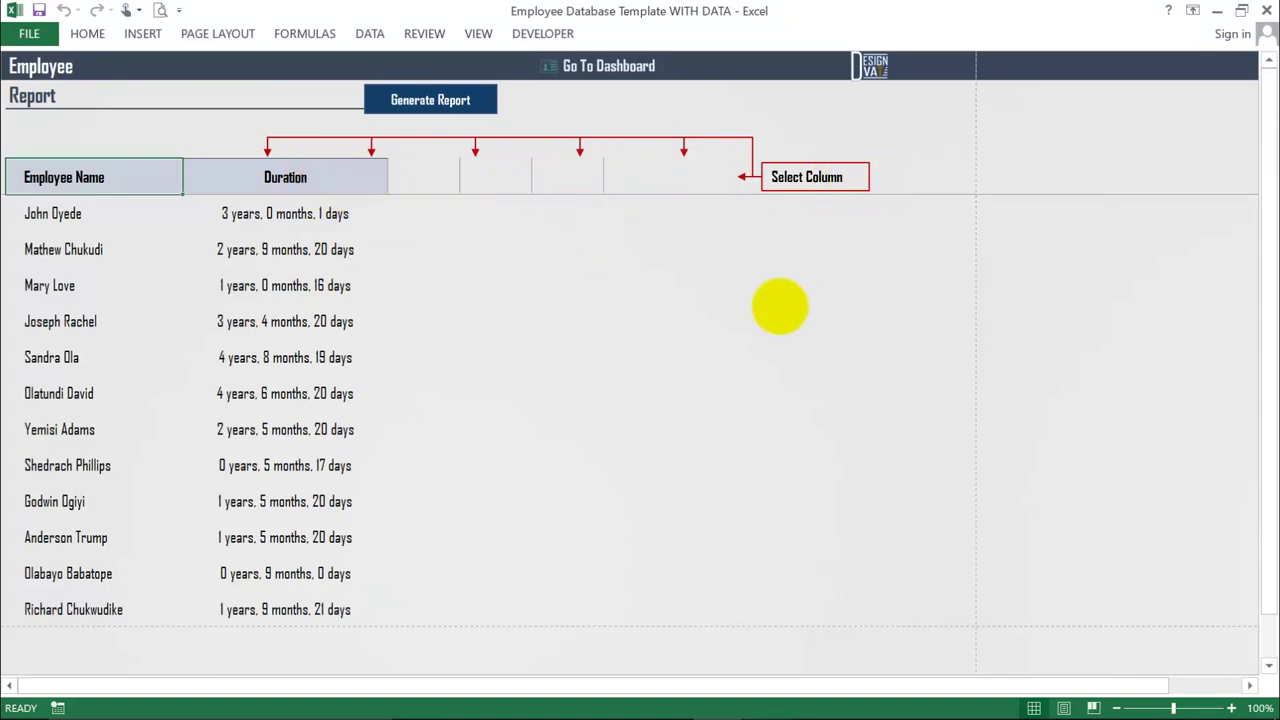
# - Change the second report column from Duration to Hire Date
pyautogui.click(455, 180)
pyautogui.click(462, 185)
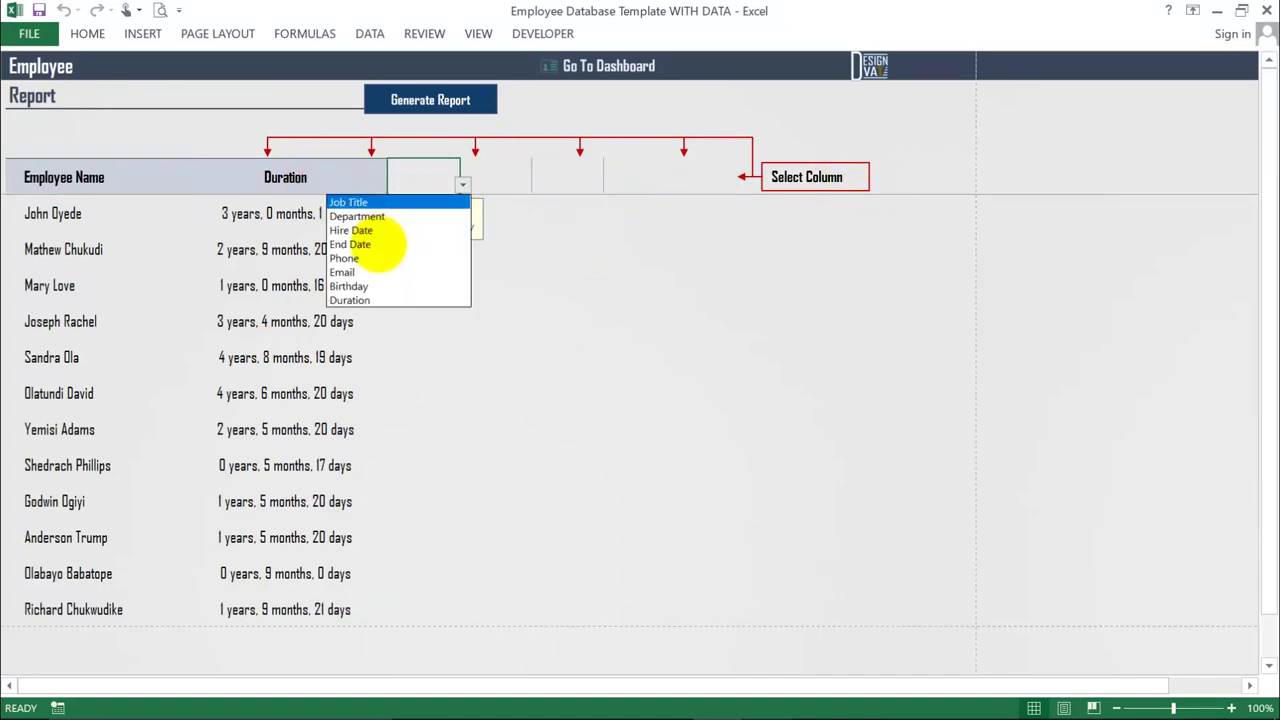
pyautogui.press('Escape')
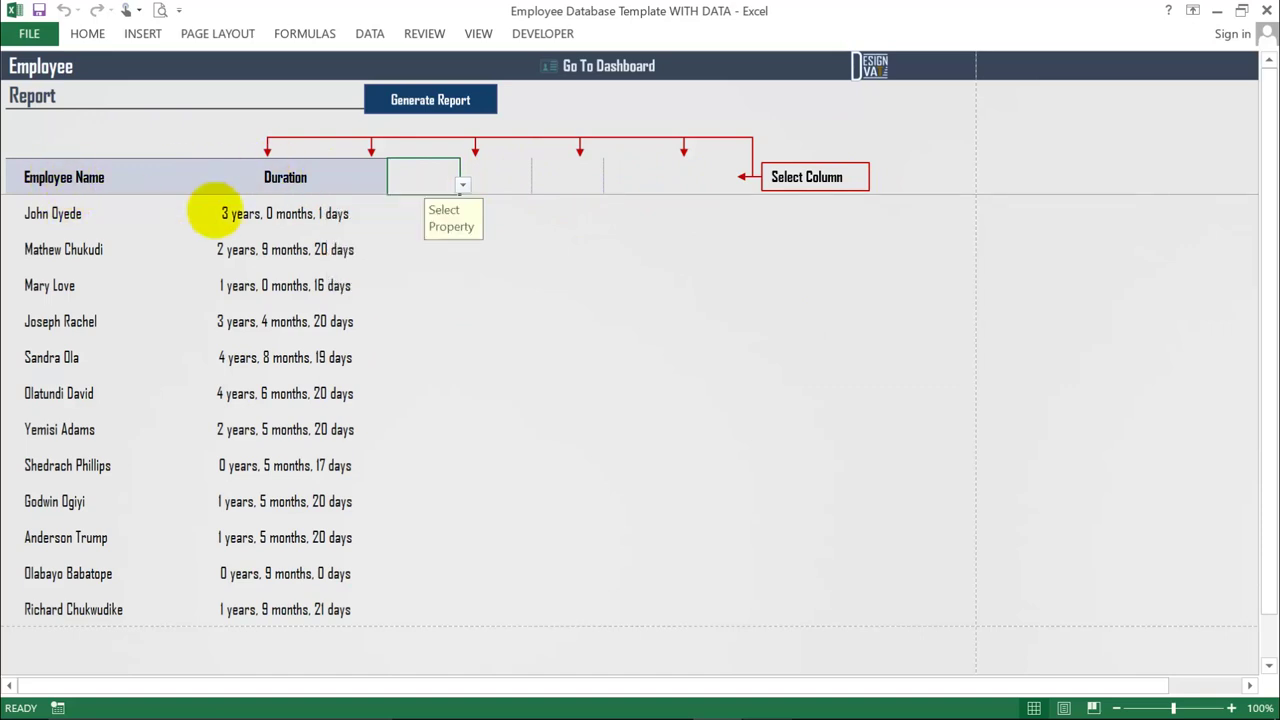
pyautogui.click(375, 180)
pyautogui.click(390, 185)
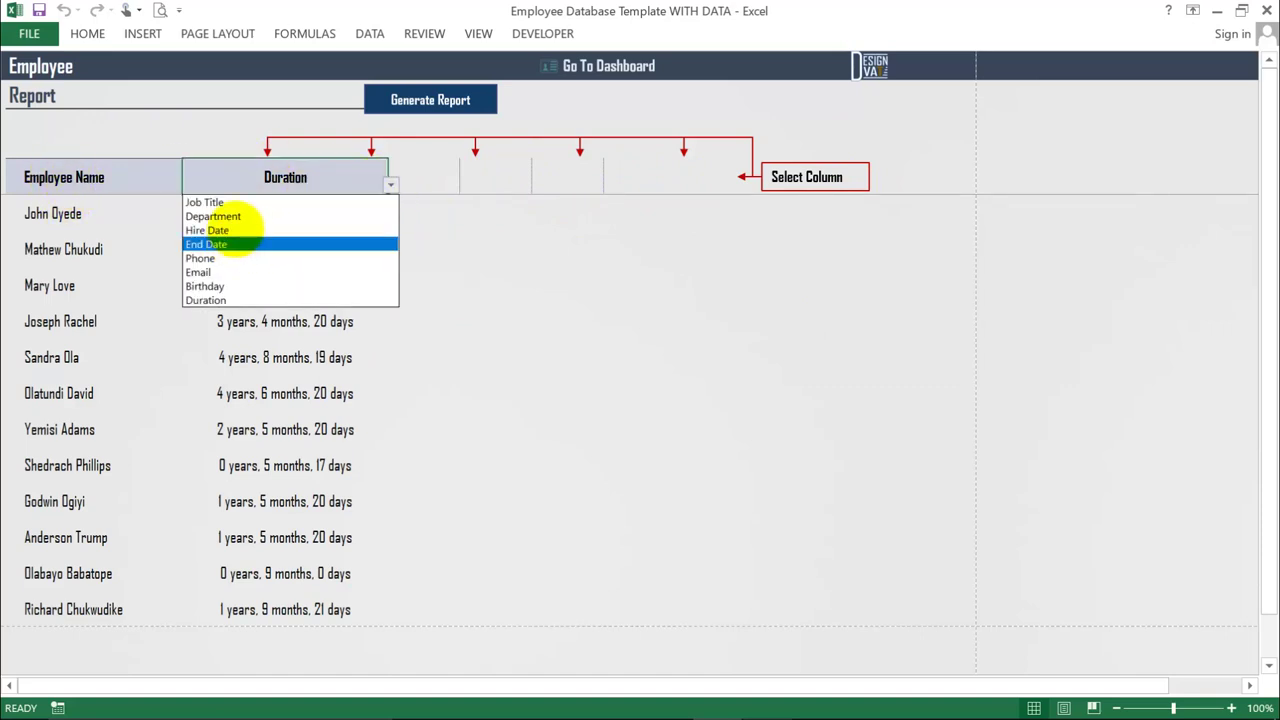
pyautogui.click(240, 234)
# - Add Duration as the third column, regenerate the report, and return to the dashboard
pyautogui.click(455, 178)
pyautogui.click(462, 185)
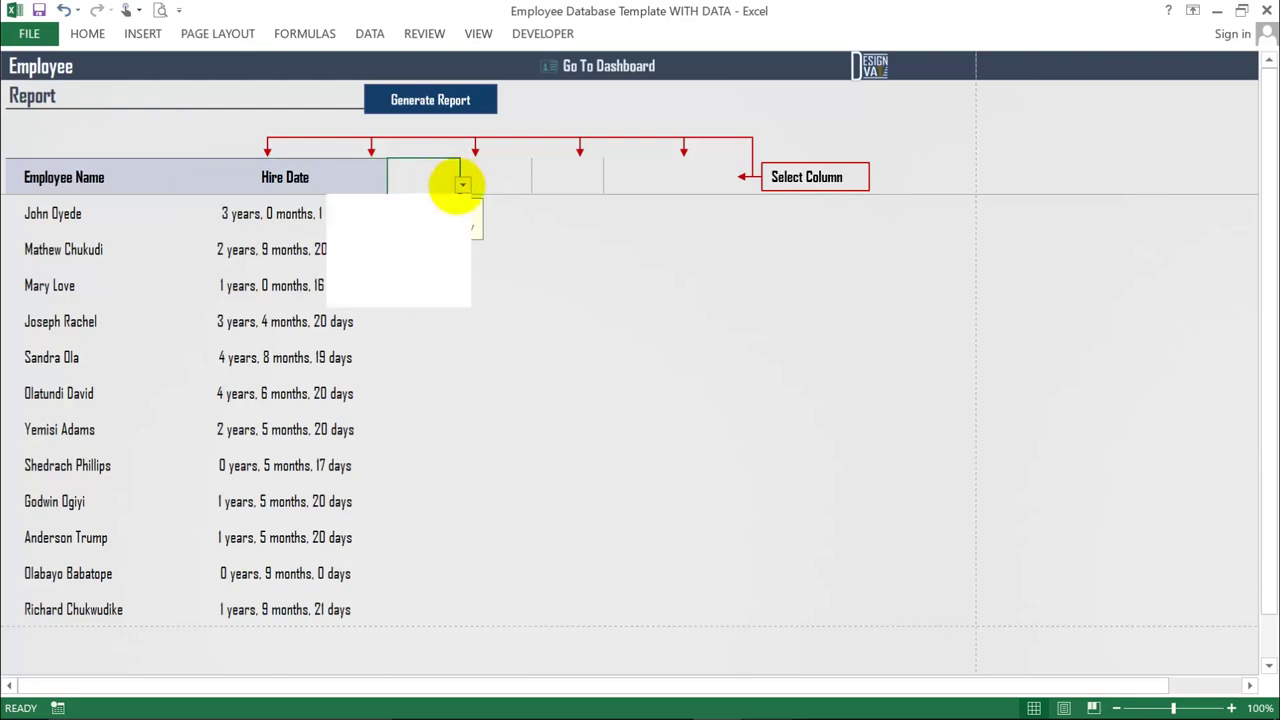
pyautogui.click(375, 299)
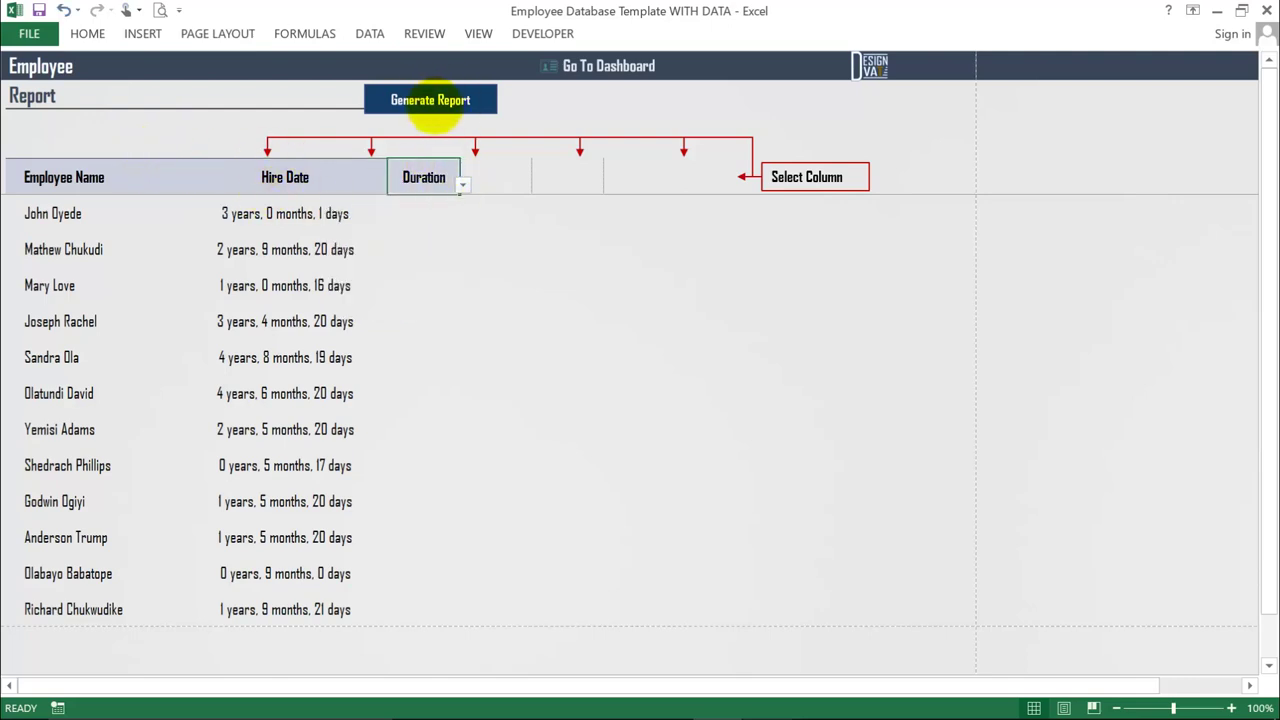
pyautogui.click(432, 105)
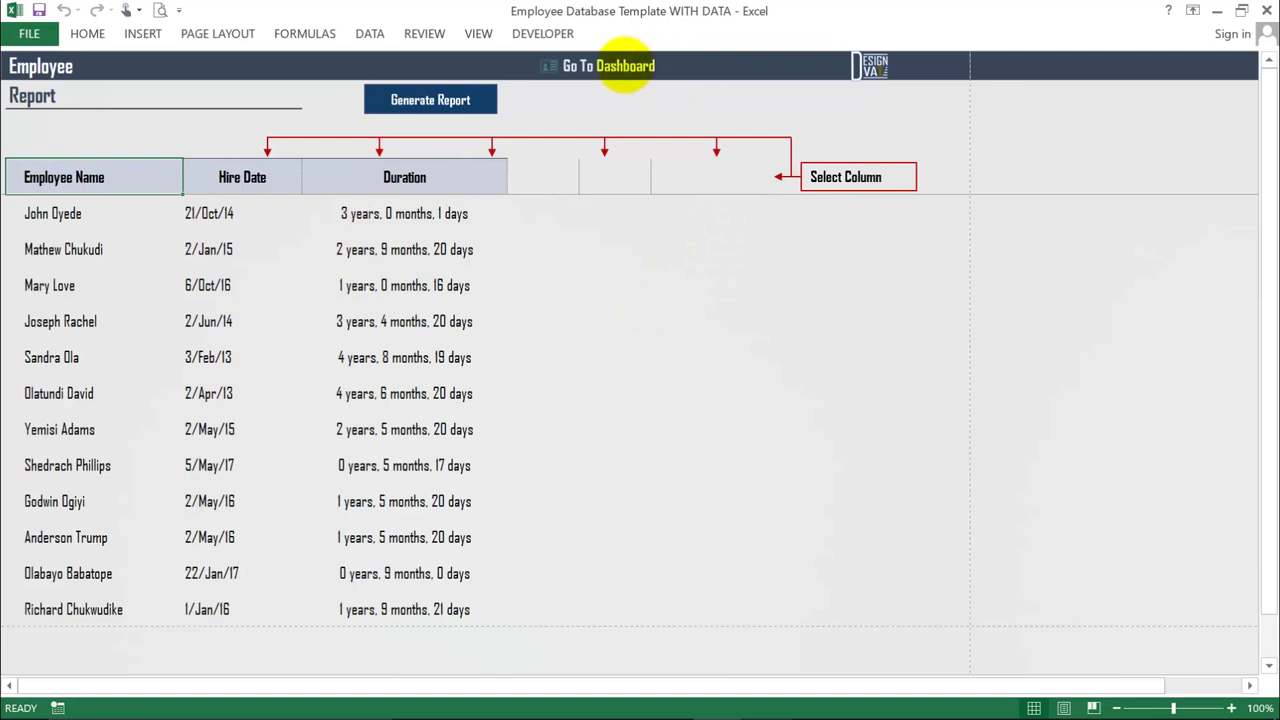
pyautogui.click(625, 66)
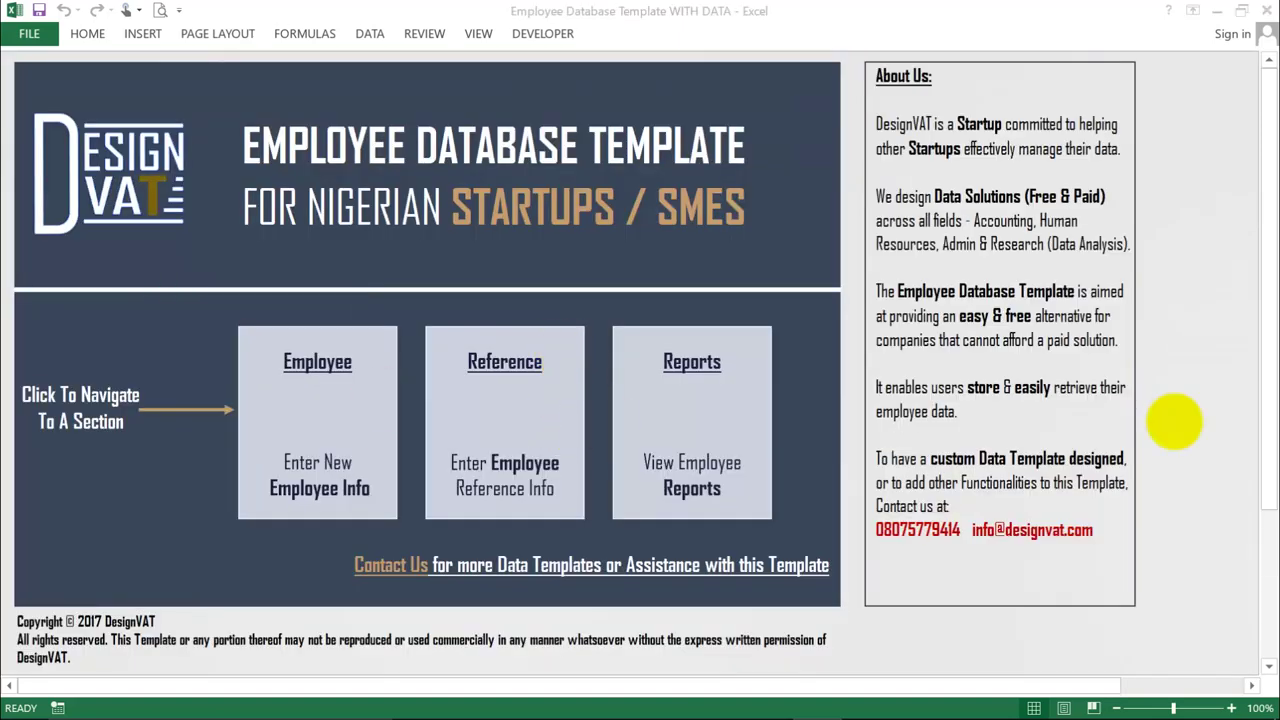